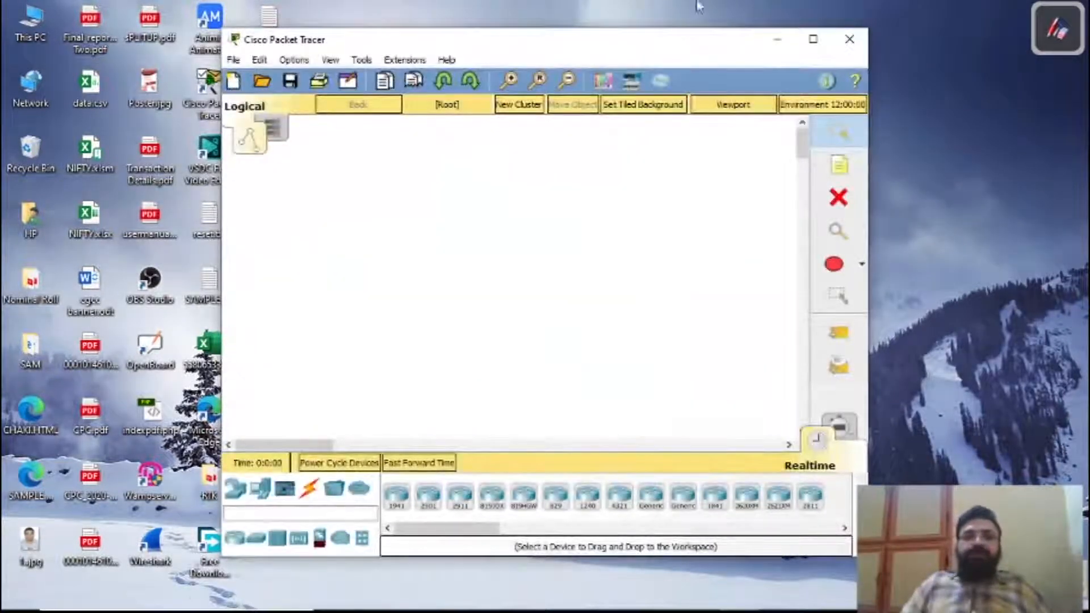
# - Maximize the program window to get a full-screen workspace
pyautogui.click(813, 40)
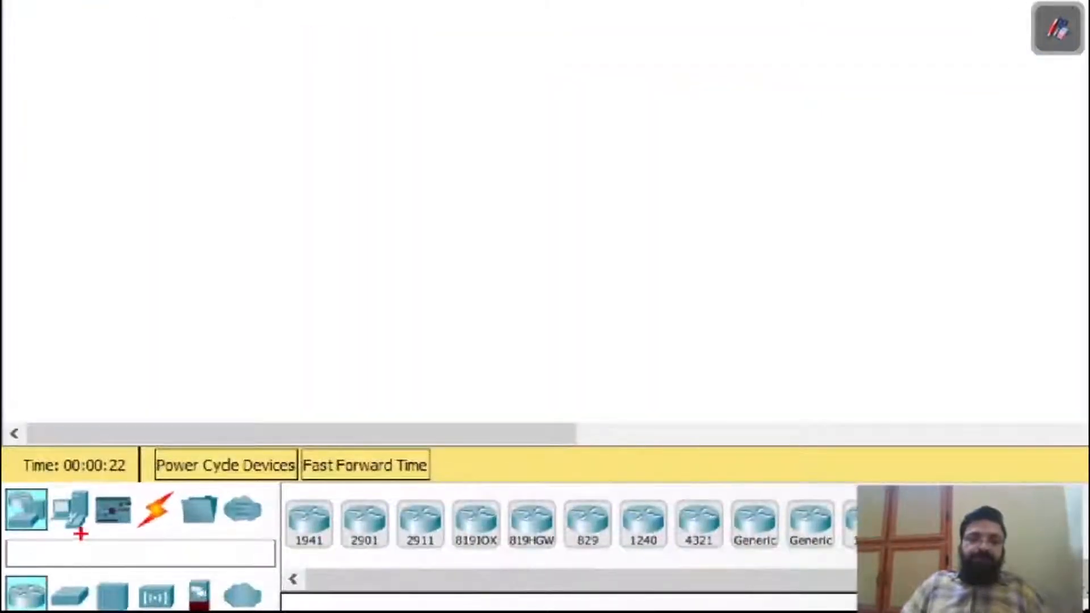
pyautogui.moveTo(20, 548); pyautogui.dragTo(170, 525)
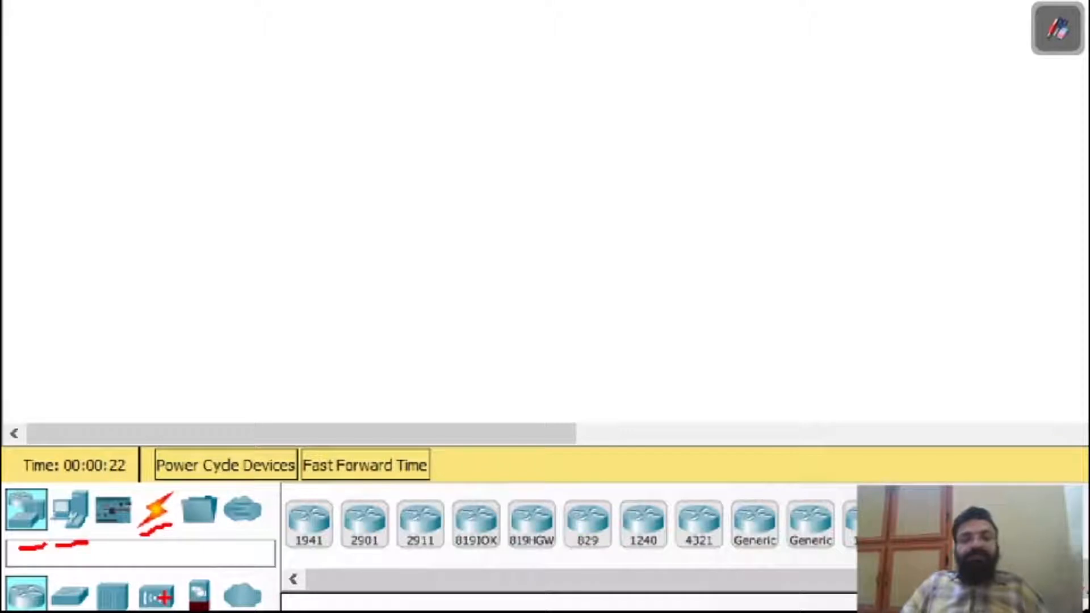
pyautogui.press('Escape')
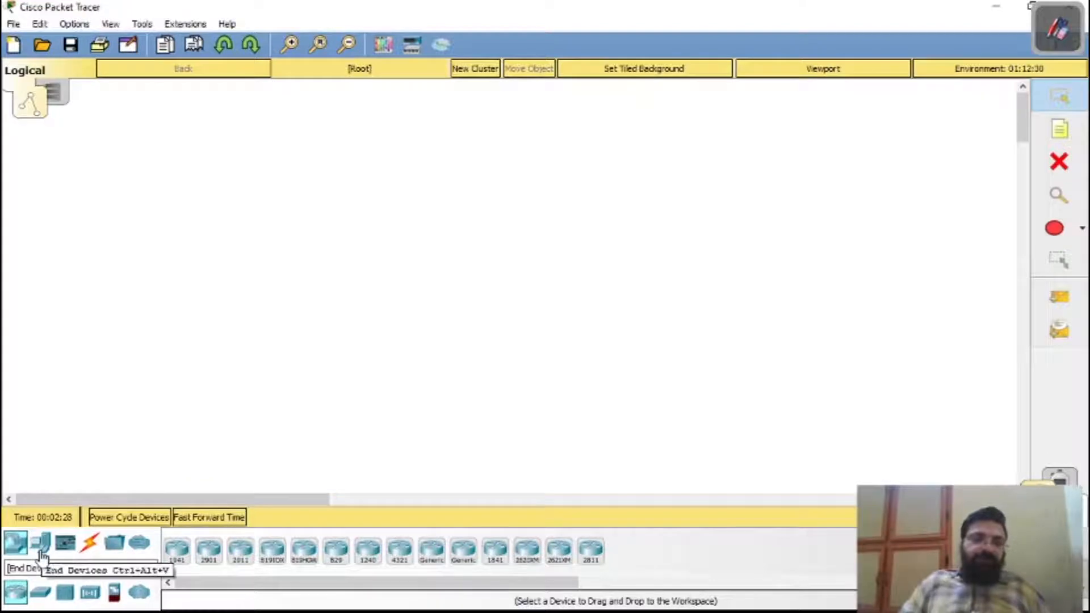
# - Place three generic PC end devices one above another on the logical workspace
pyautogui.click(42, 546)
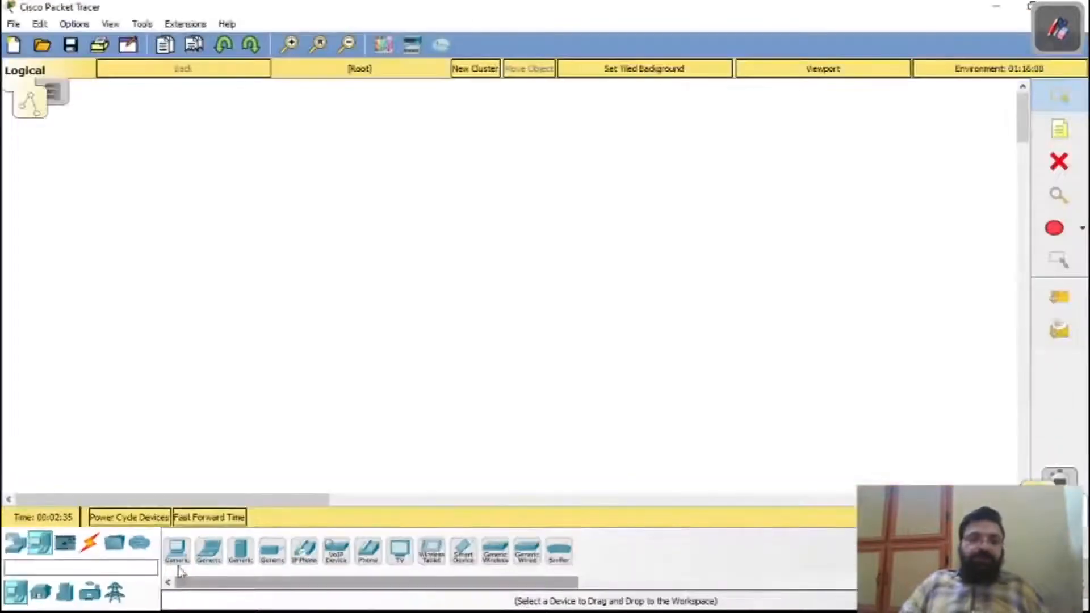
pyautogui.click(176, 552)
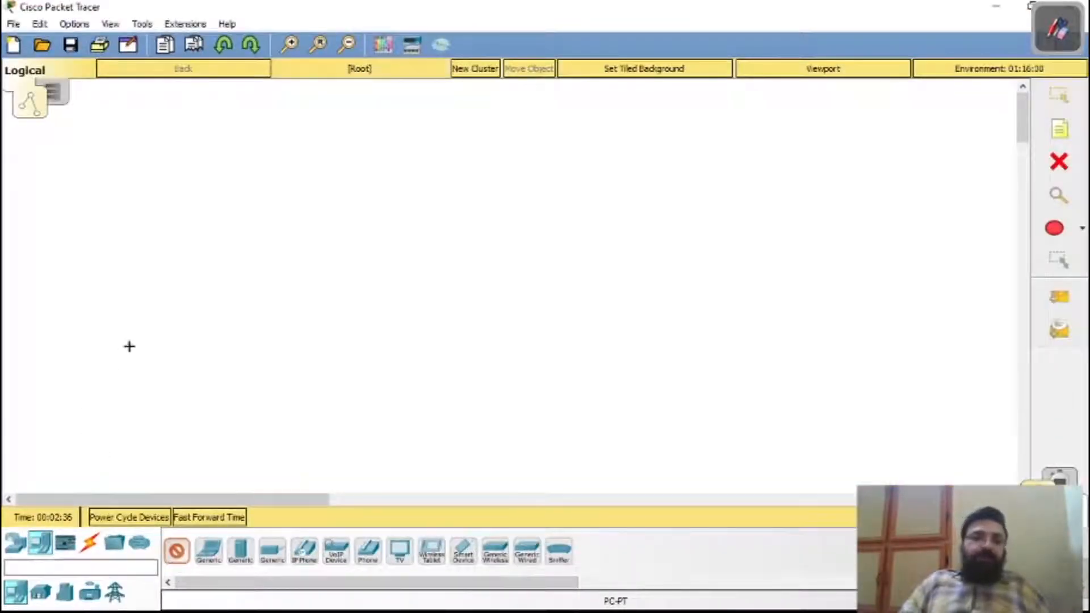
pyautogui.click(111, 312)
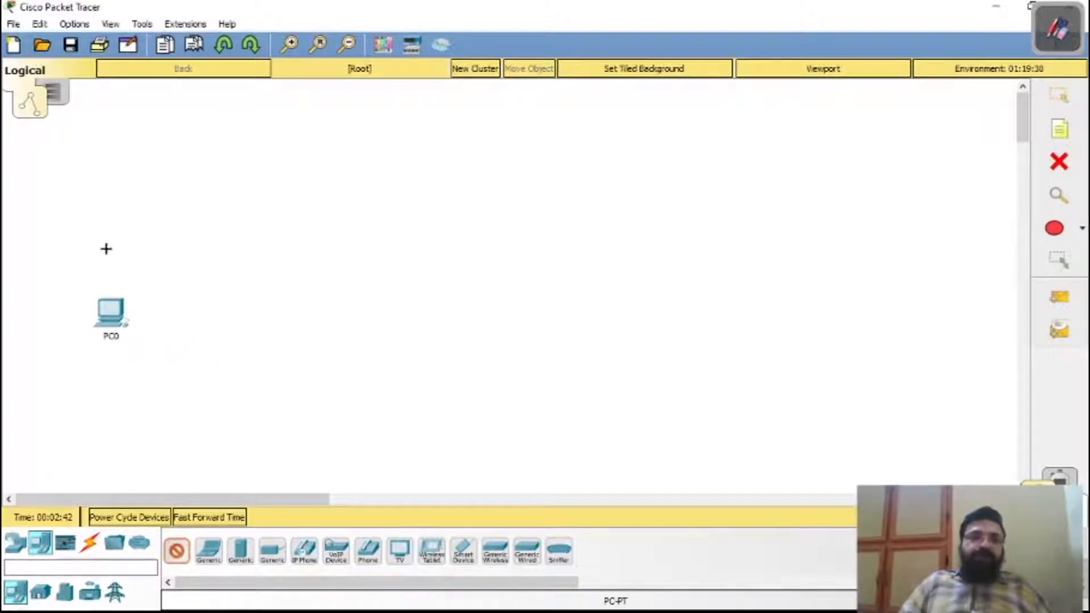
pyautogui.click(92, 227)
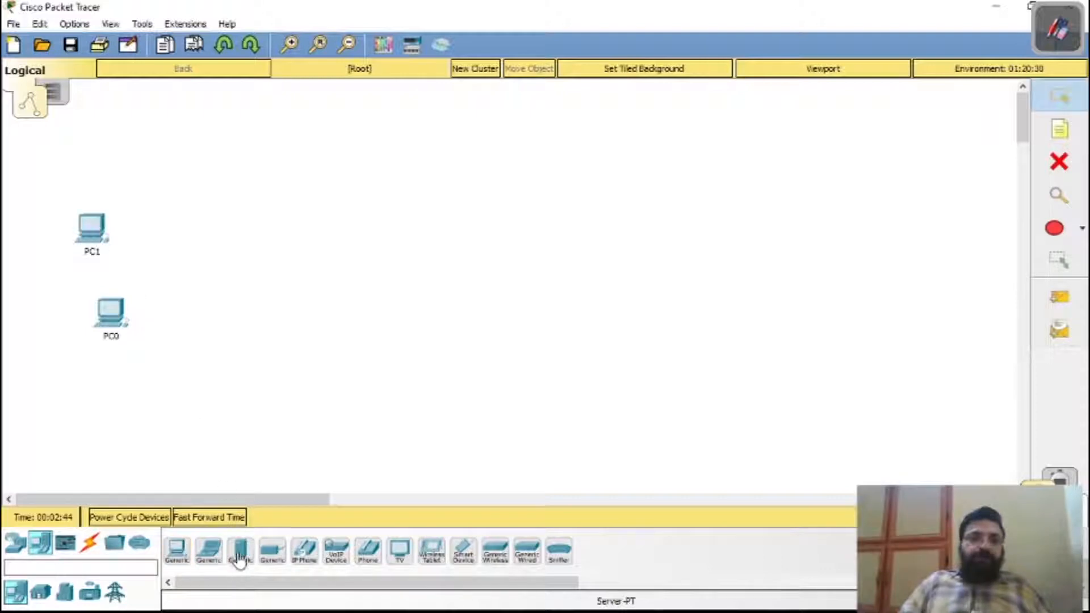
pyautogui.click(94, 158)
# - Move the three PCs together down and toward the workspace edge, and align PC0 beneath PC1
pyautogui.moveTo(57, 127); pyautogui.dragTo(151, 421)
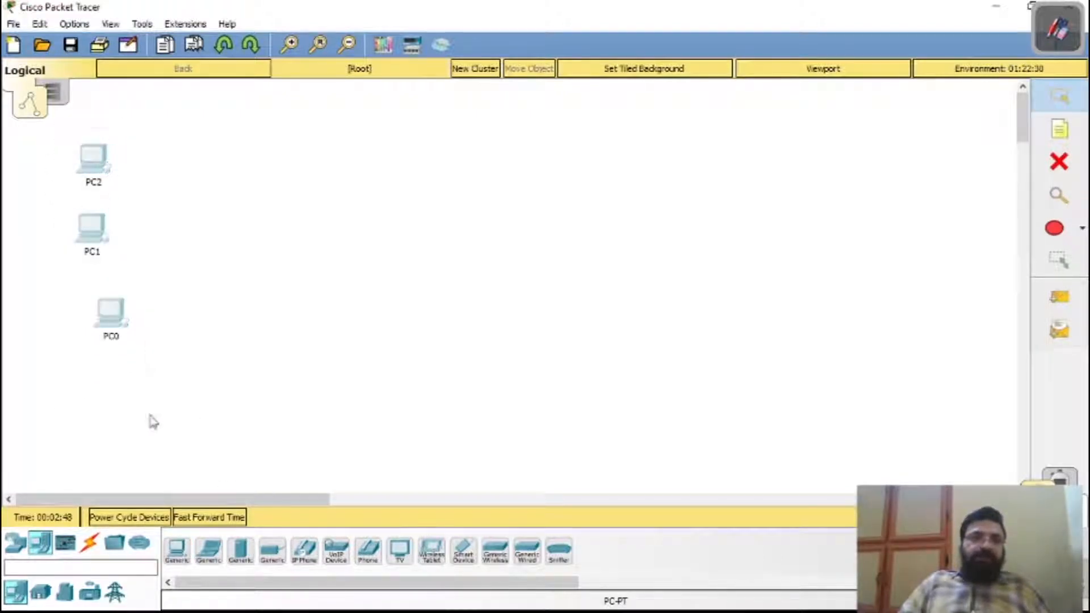
pyautogui.moveTo(121, 324); pyautogui.dragTo(104, 364)
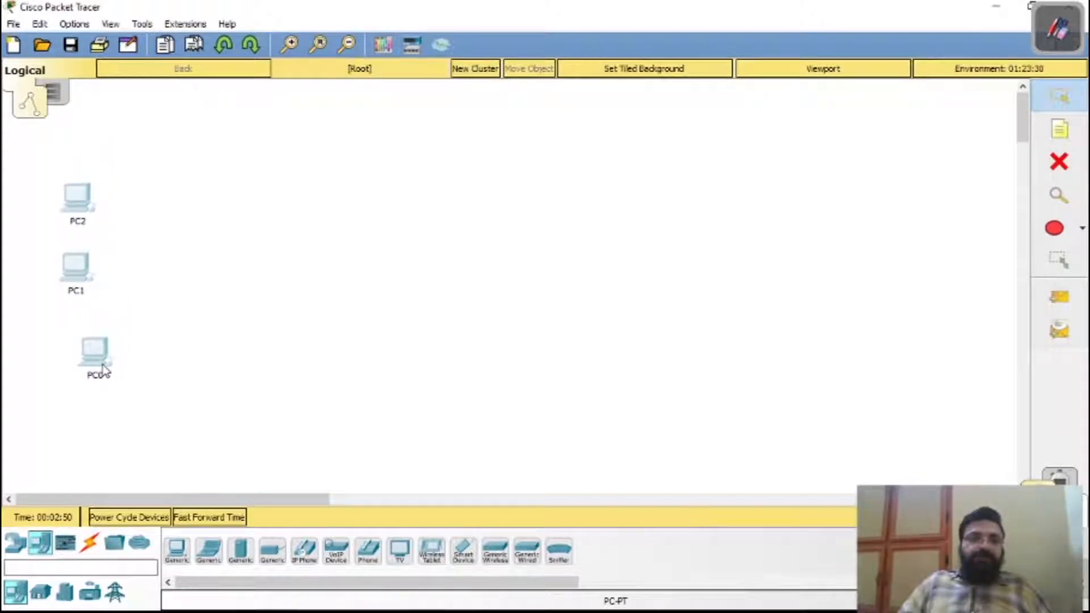
pyautogui.moveTo(100, 351); pyautogui.dragTo(81, 351)
pyautogui.click(80, 351)
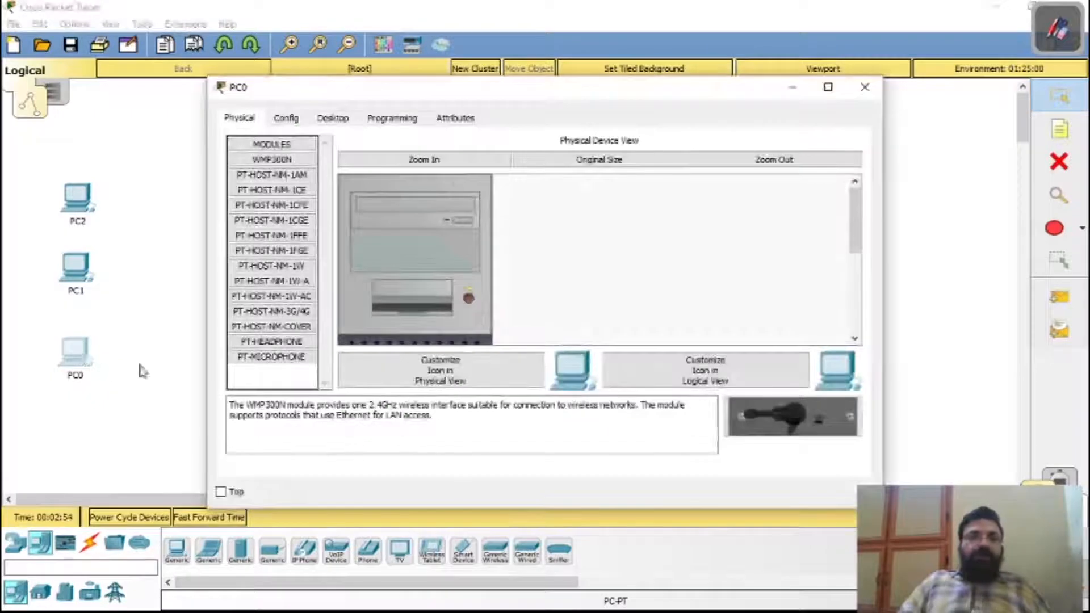
pyautogui.click(865, 88)
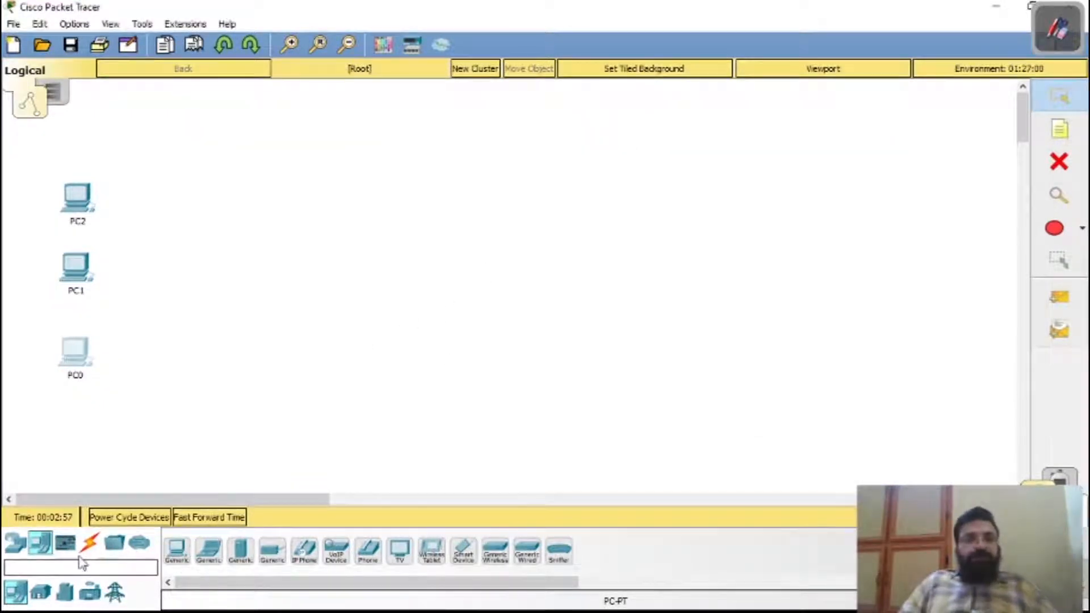
# - Place a 2960-24TT switch on the workspace beside PC1
pyautogui.click(24, 544)
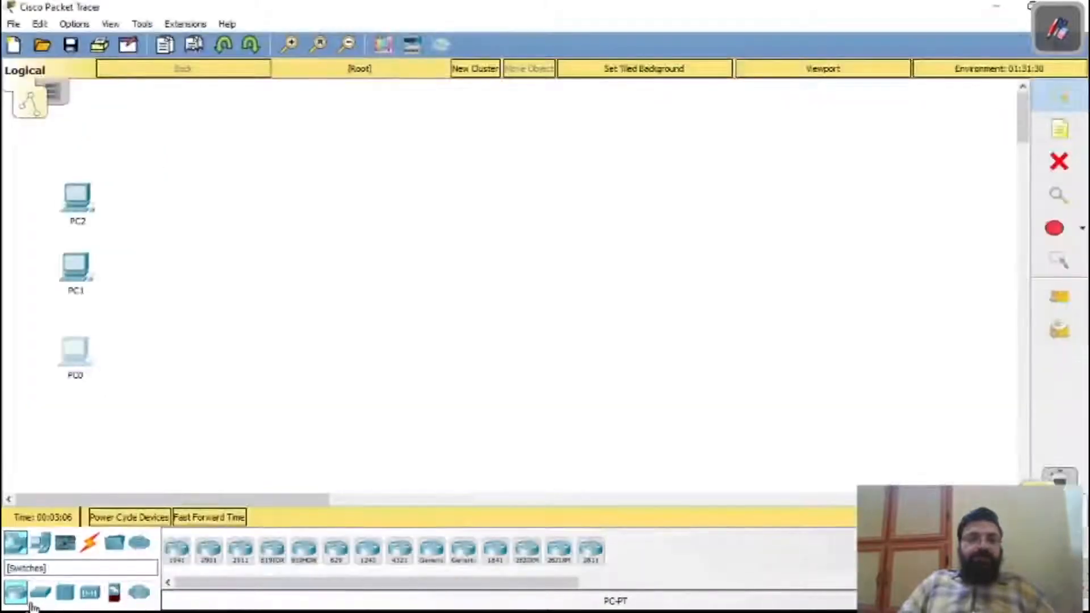
pyautogui.click(39, 594)
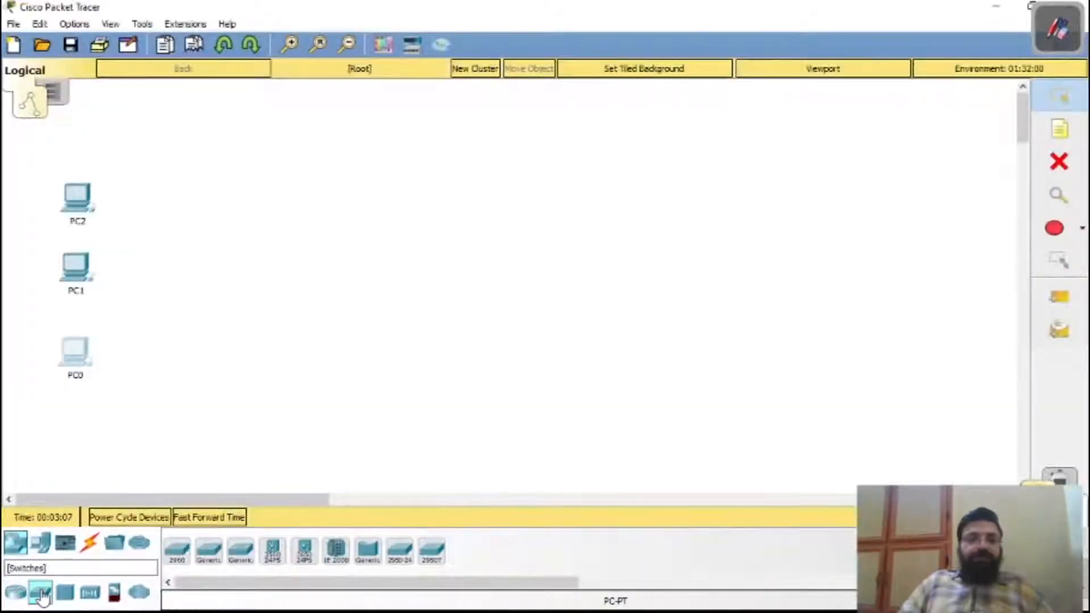
pyautogui.click(178, 551)
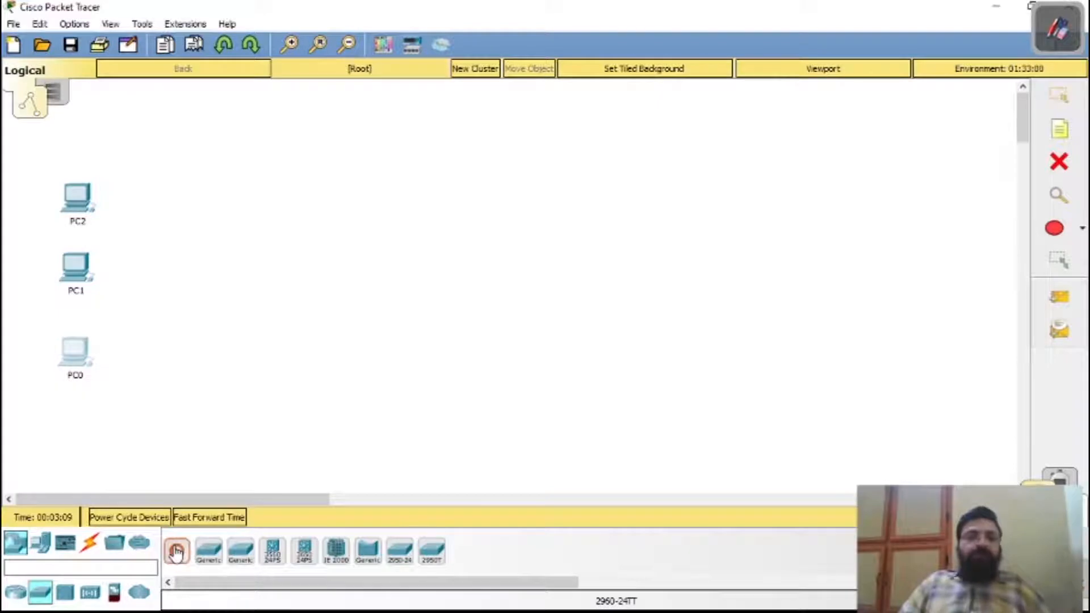
pyautogui.click(180, 265)
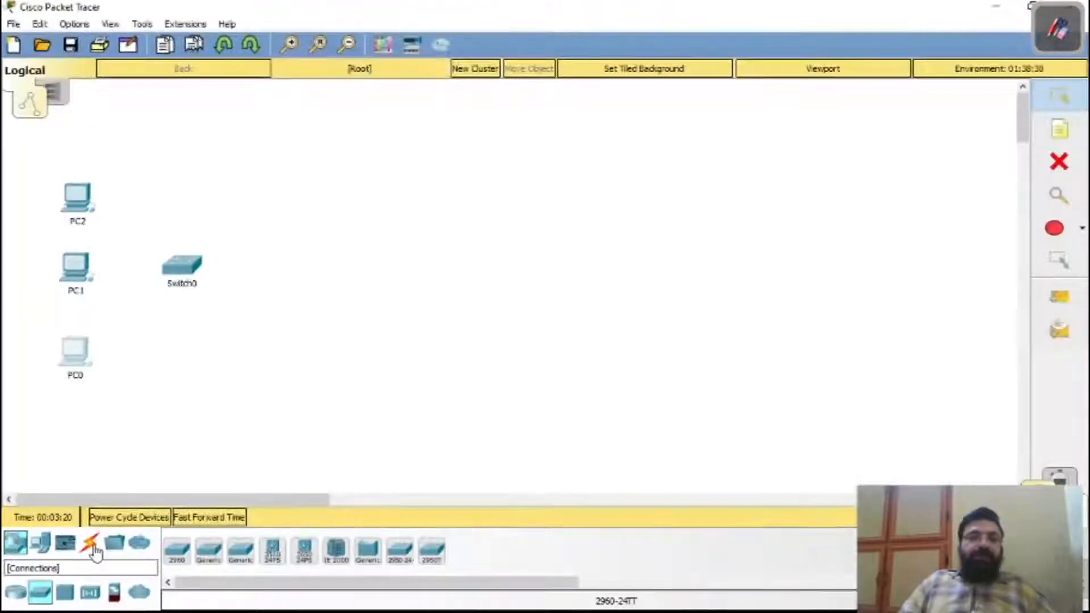
# - Connect PC2's FastEthernet0 port to Switch0's FastEthernet0/3 port with a copper straight-through cable
pyautogui.click(117, 533)
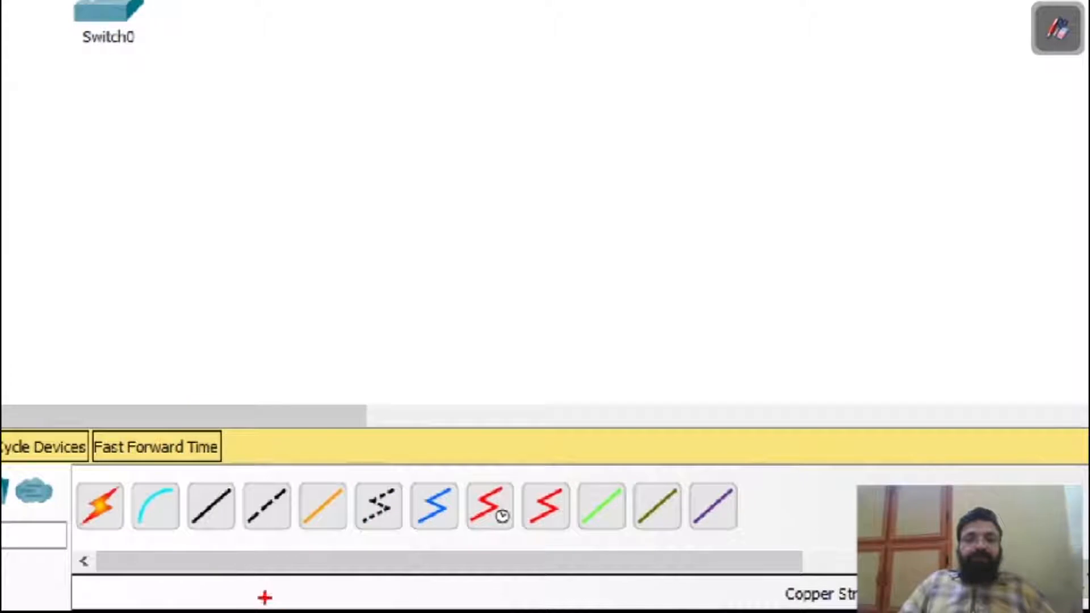
pyautogui.moveTo(201, 521)
pyautogui.mouseDown()
pyautogui.moveTo(219, 565)
pyautogui.moveTo(652, 609)
pyautogui.moveTo(857, 610)
pyautogui.moveTo(780, 577)
pyautogui.moveTo(350, 523)
pyautogui.moveTo(228, 521)
pyautogui.moveTo(230, 458)
pyautogui.moveTo(196, 542)
pyautogui.mouseUp()
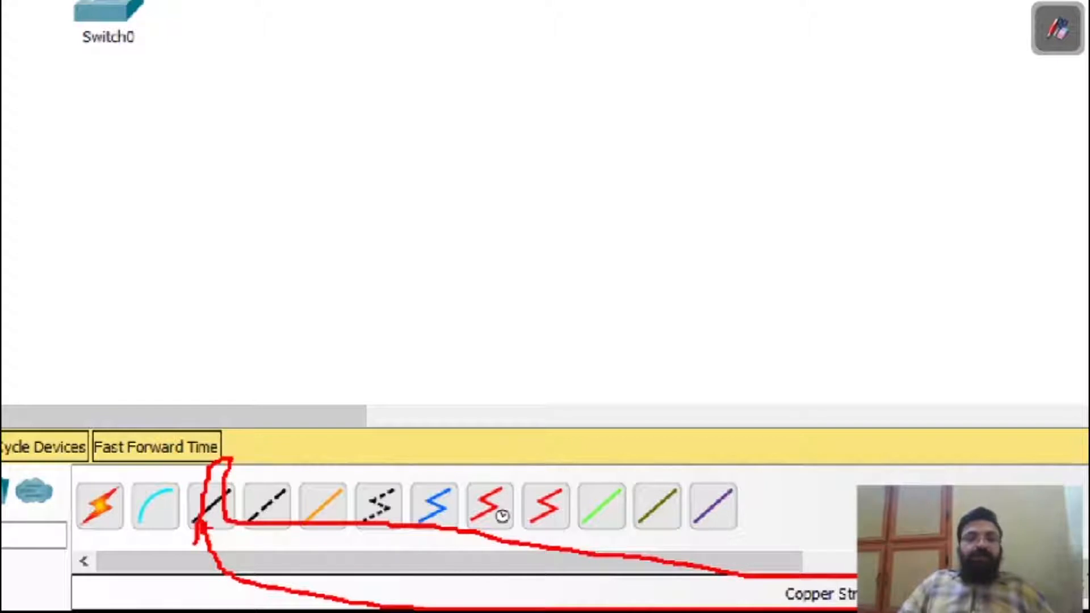
pyautogui.press('Escape')
pyautogui.click(242, 558)
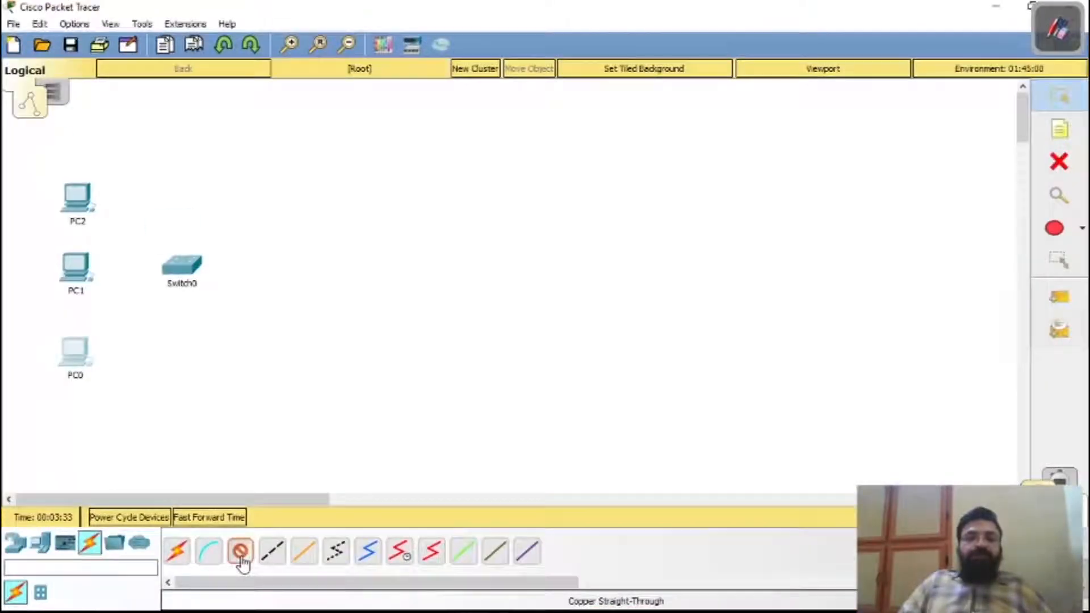
pyautogui.click(78, 203)
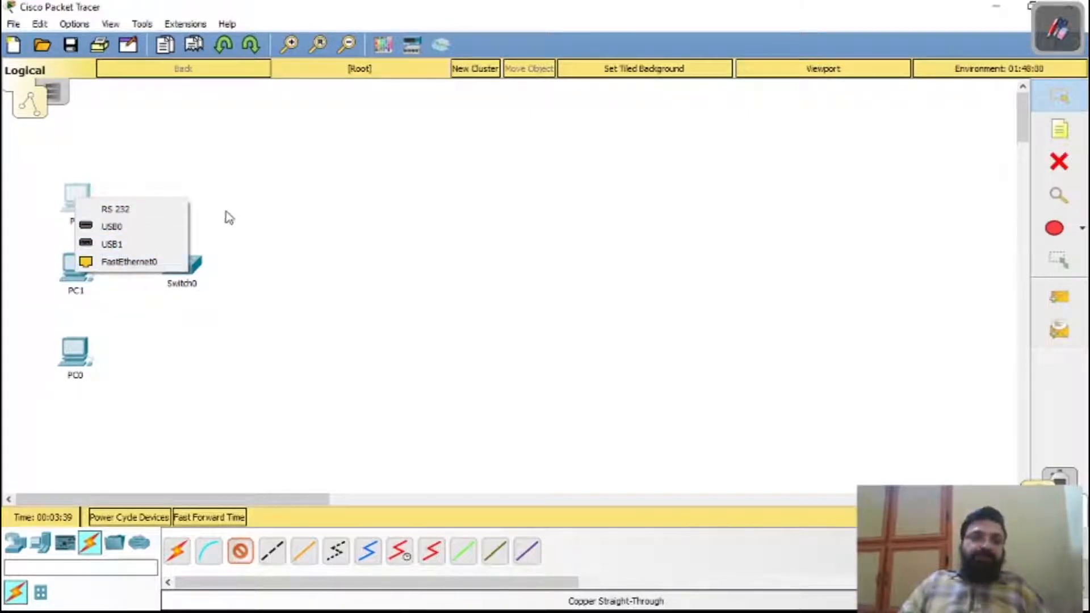
pyautogui.click(120, 263)
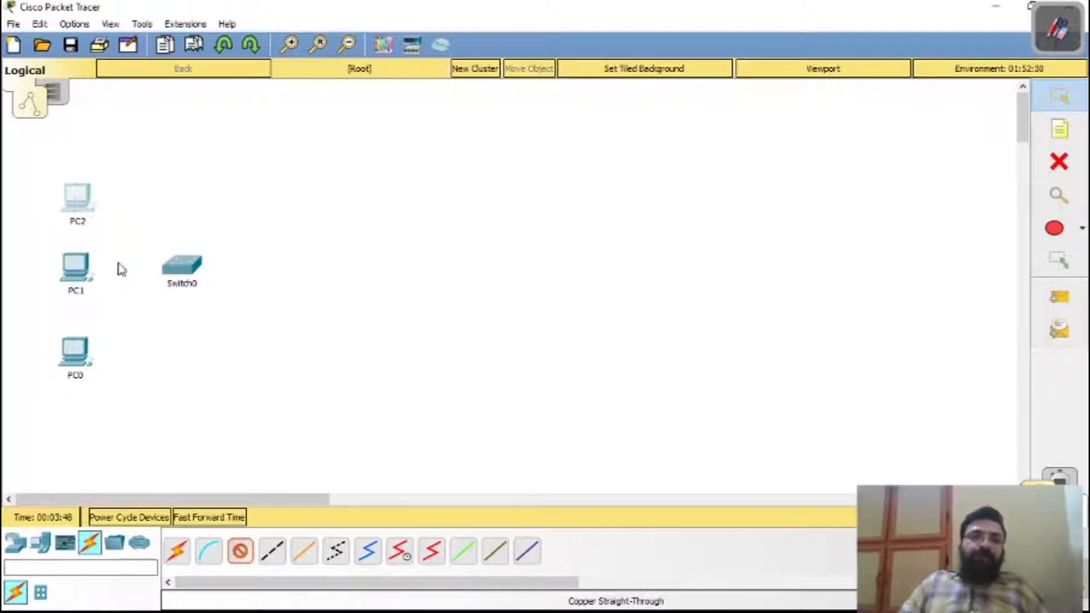
pyautogui.click(181, 262)
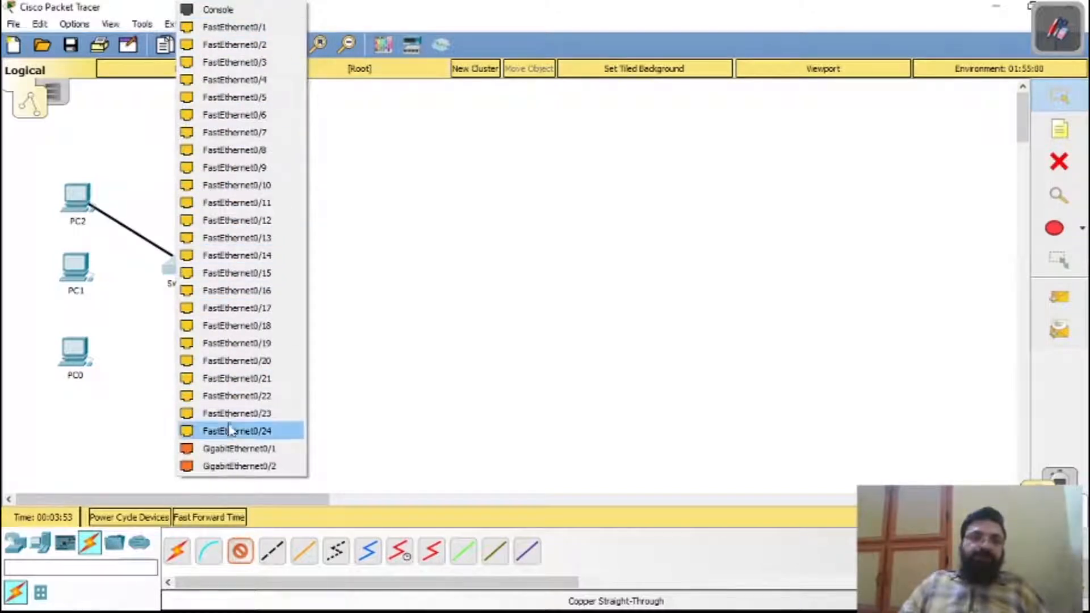
pyautogui.click(239, 62)
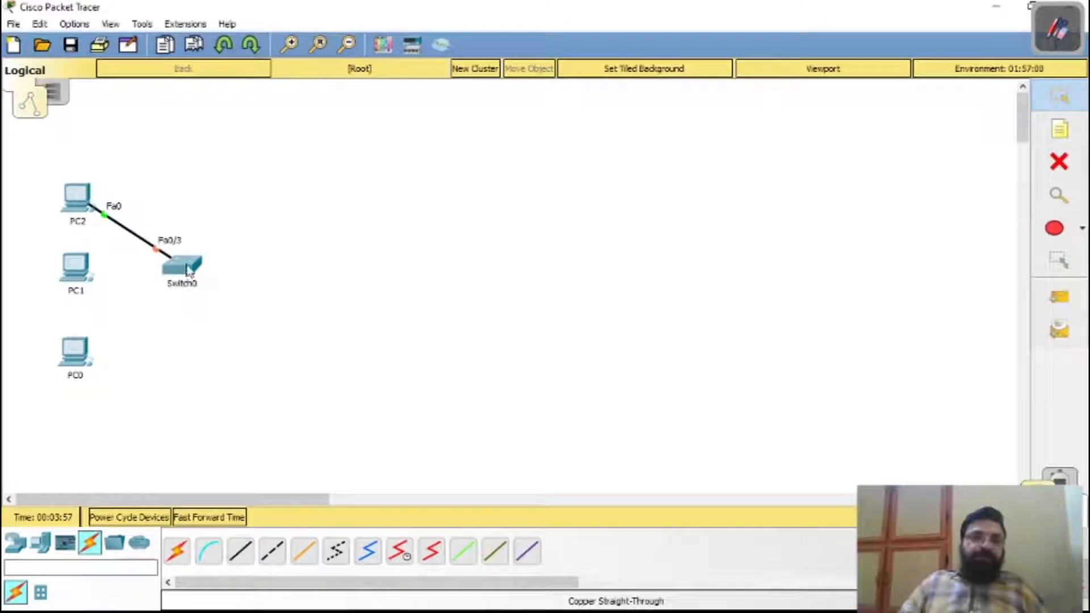
# - Examine the ports of Switch0 in its enlarged physical device view
pyautogui.moveTo(179, 276)
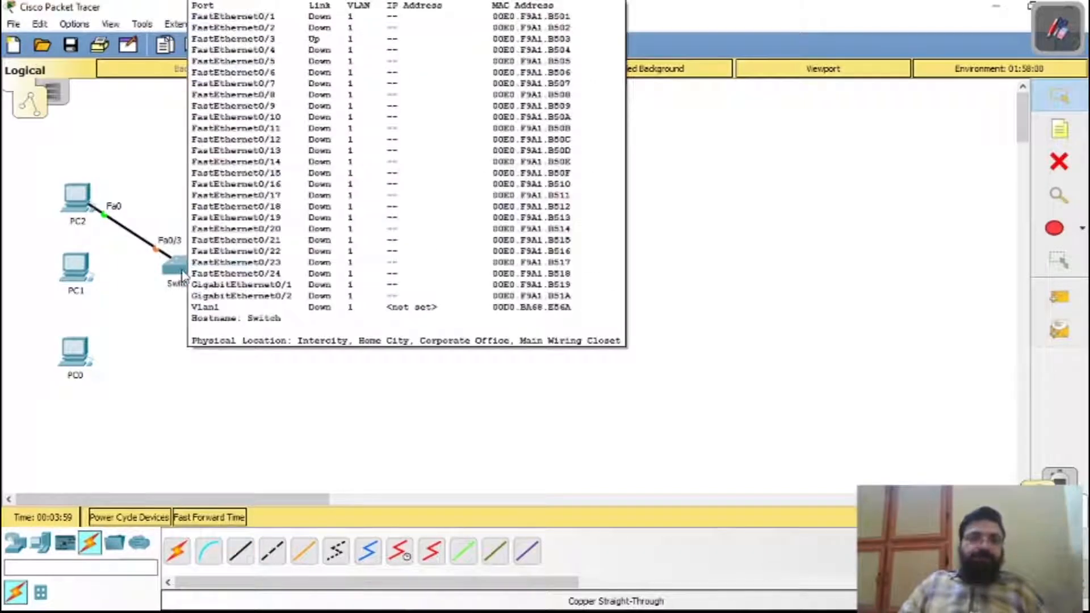
pyautogui.click(177, 276)
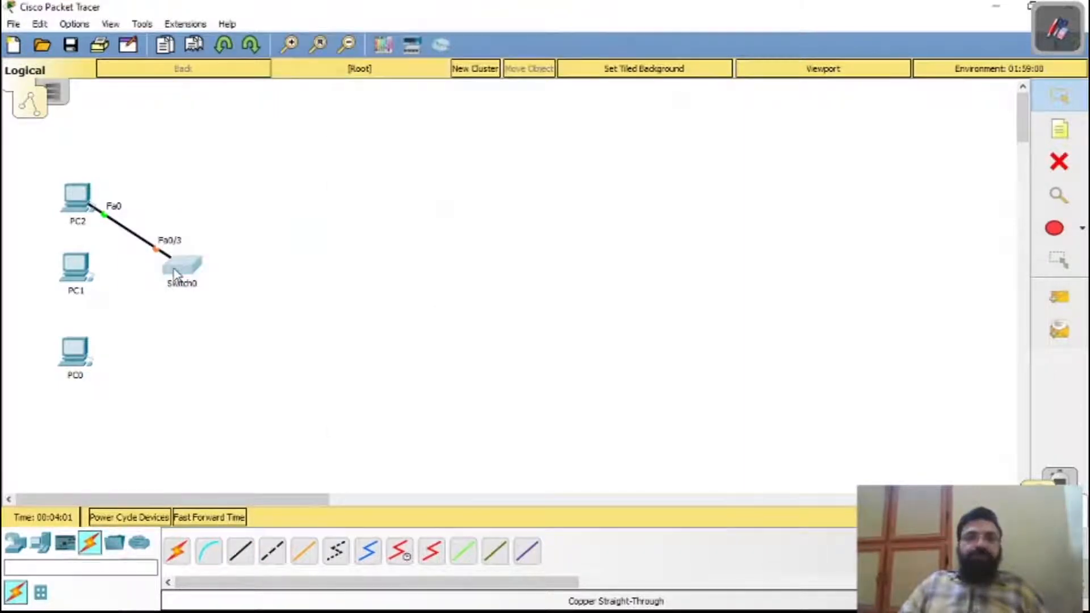
pyautogui.moveTo(567, 366); pyautogui.dragTo(630, 368)
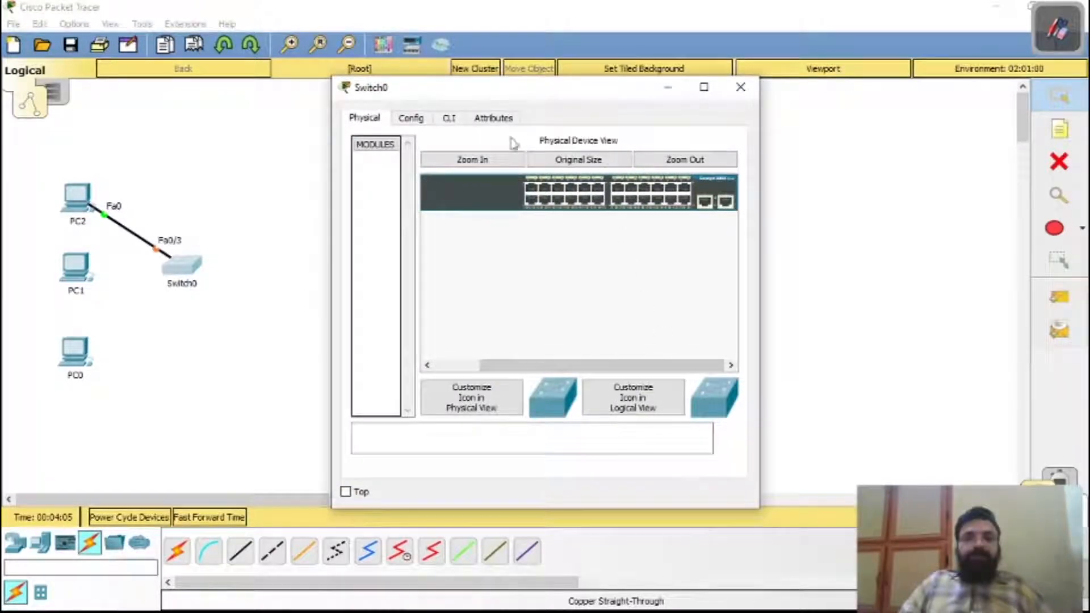
pyautogui.click(496, 160)
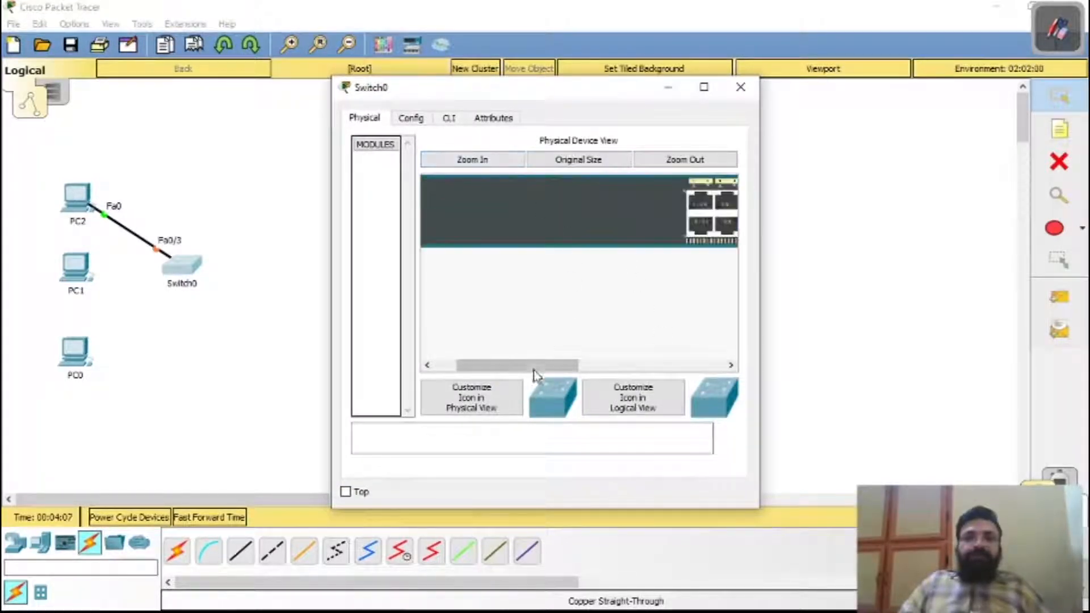
pyautogui.moveTo(532, 371); pyautogui.dragTo(606, 366)
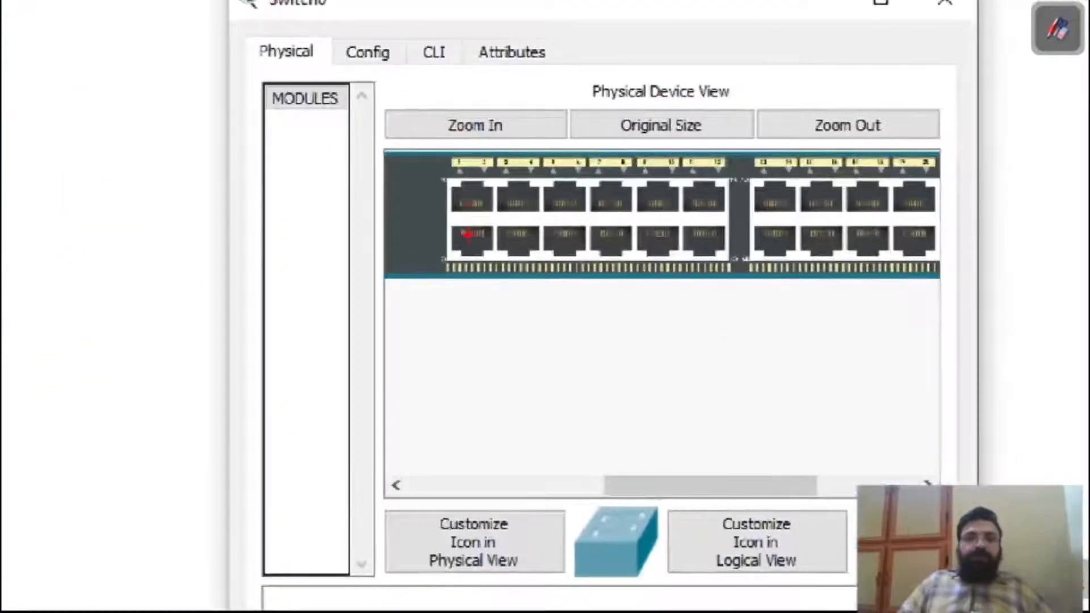
pyautogui.moveTo(451, 256); pyautogui.dragTo(771, 275)
pyautogui.moveTo(996, 326); pyautogui.dragTo(1016, 325)
pyautogui.moveTo(761, 494); pyautogui.dragTo(857, 493)
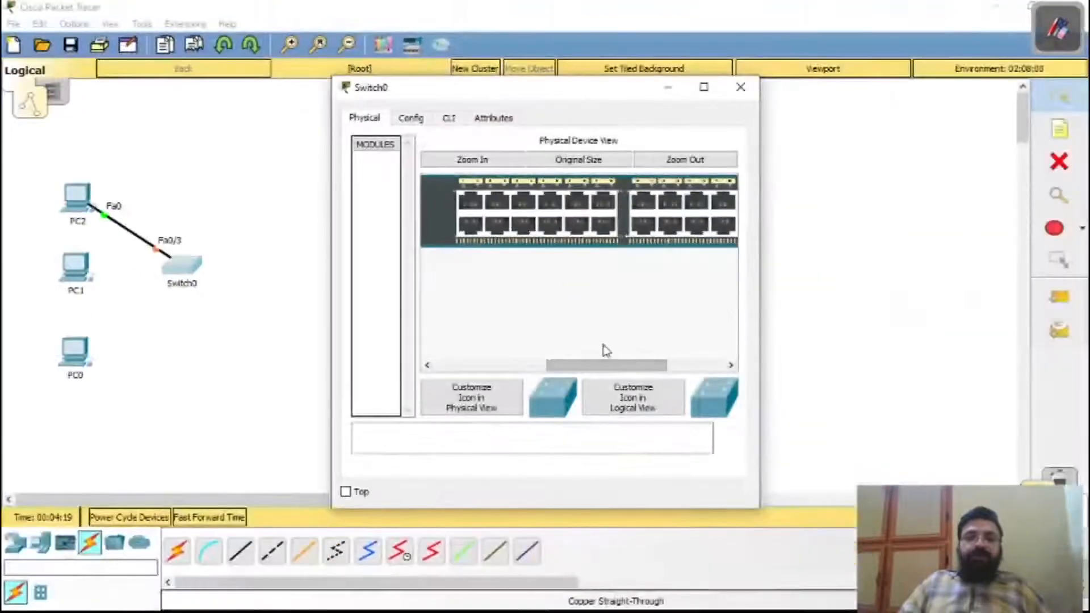
pyautogui.moveTo(707, 484); pyautogui.dragTo(824, 484)
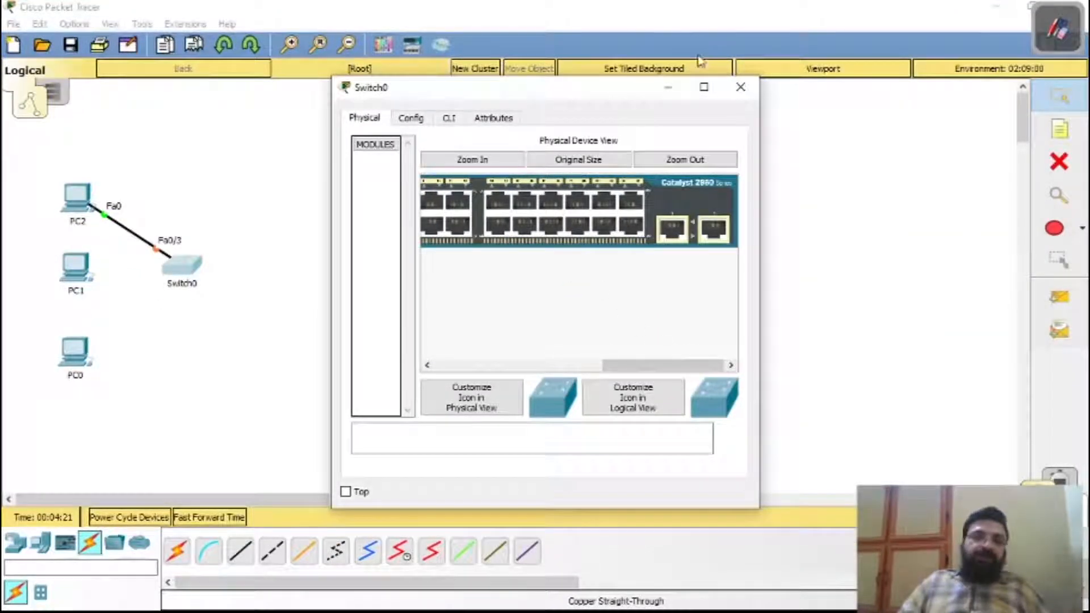
pyautogui.click(738, 89)
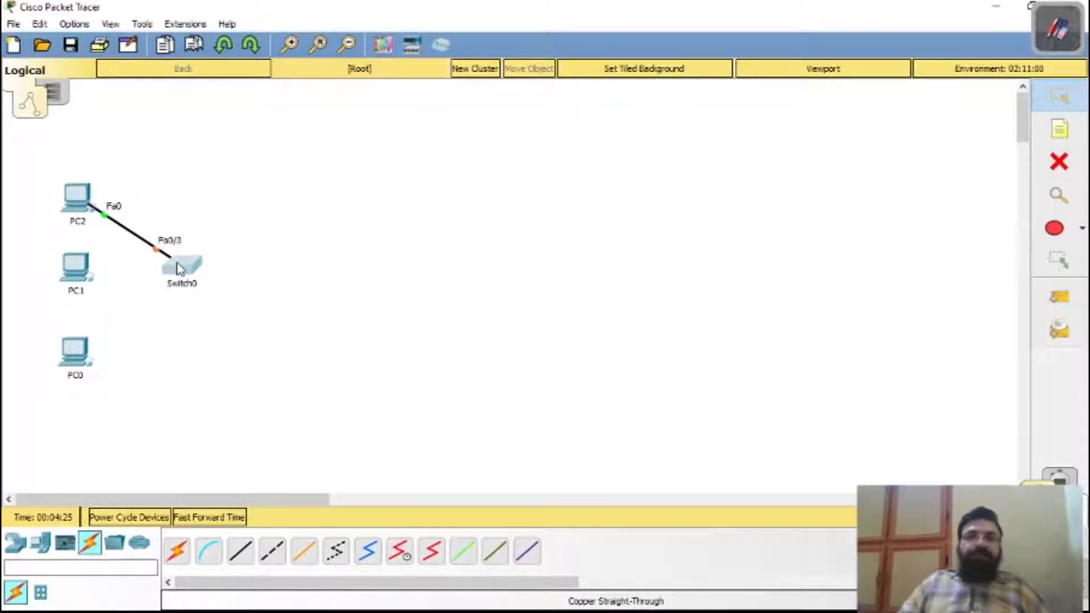
# - Shift Switch0 slightly up and away from the PCs, and connect PC1's FastEthernet0 to its FastEthernet0/2 with a copper straight-through cable
pyautogui.moveTo(174, 278); pyautogui.dragTo(193, 258)
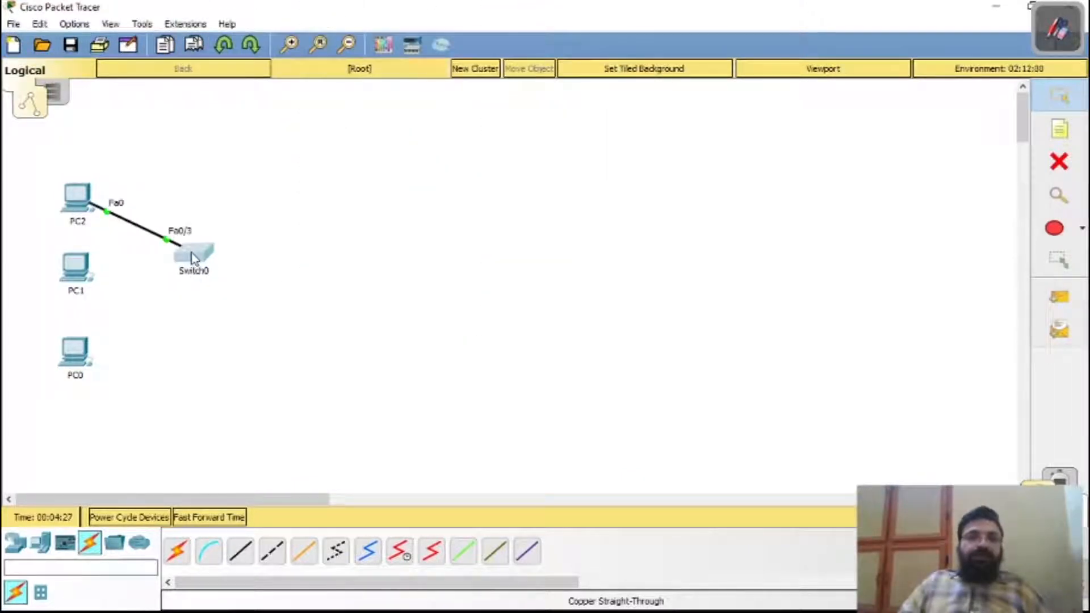
pyautogui.click(240, 551)
pyautogui.click(92, 273)
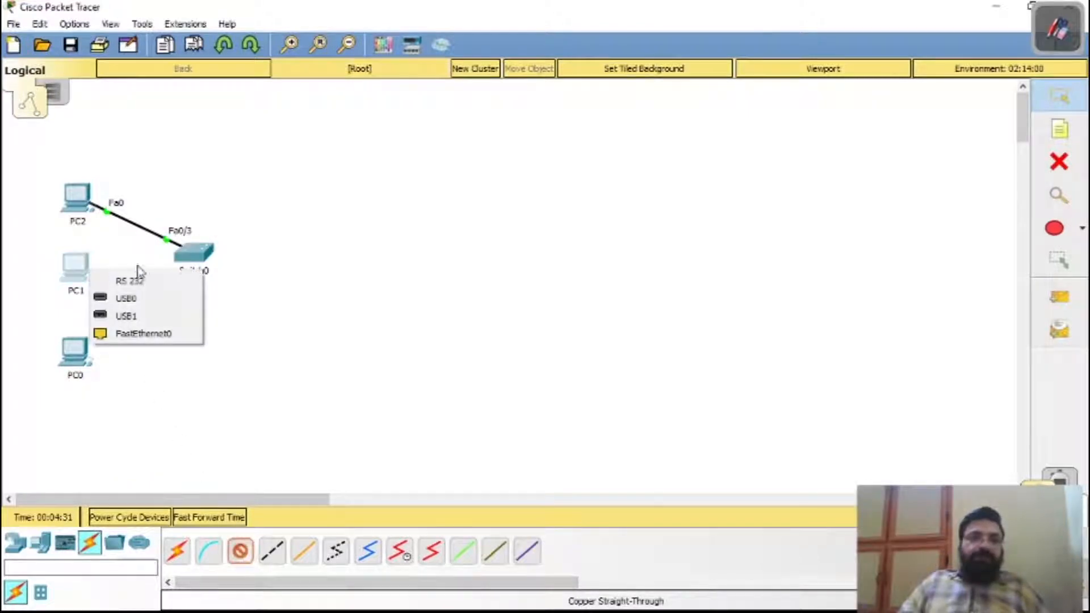
pyautogui.click(161, 337)
pyautogui.click(189, 271)
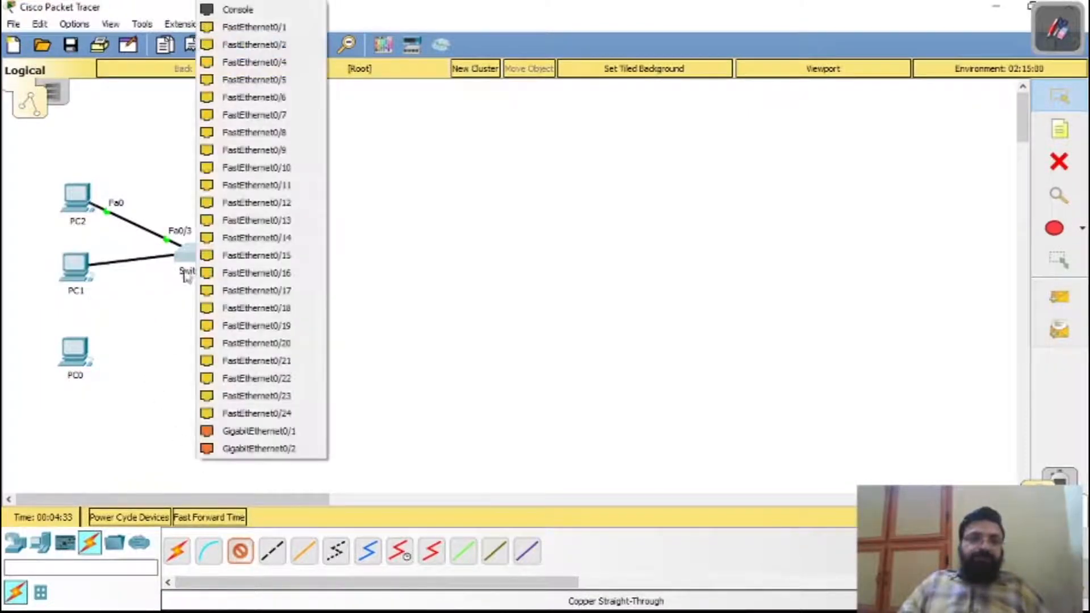
pyautogui.click(259, 45)
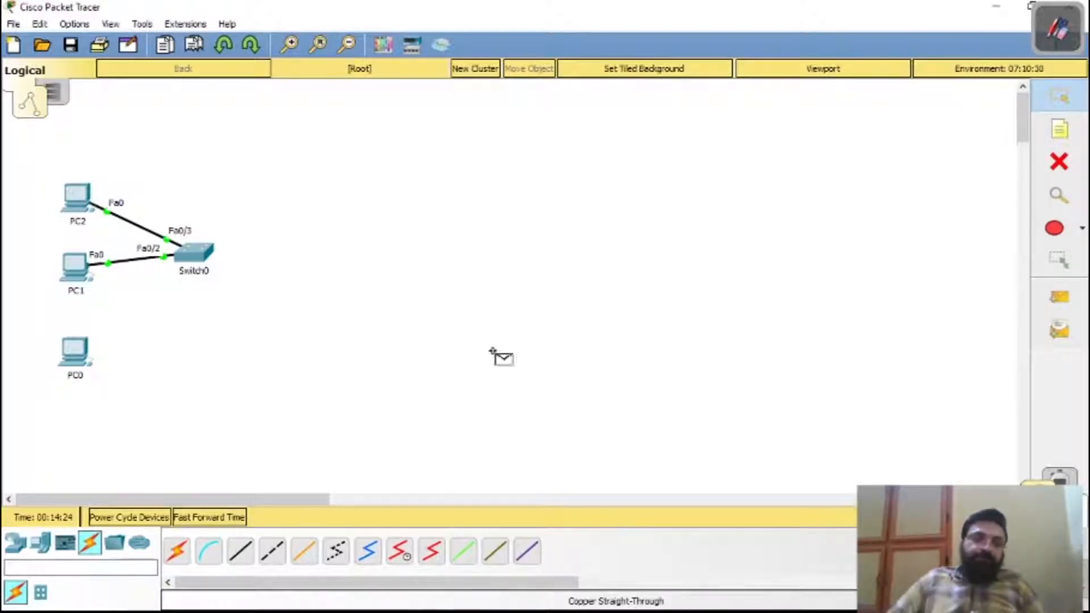
# - Connect PC0's FastEthernet0 port to Switch0's FastEthernet0/1 port with a copper straight-through cable
pyautogui.click(240, 549)
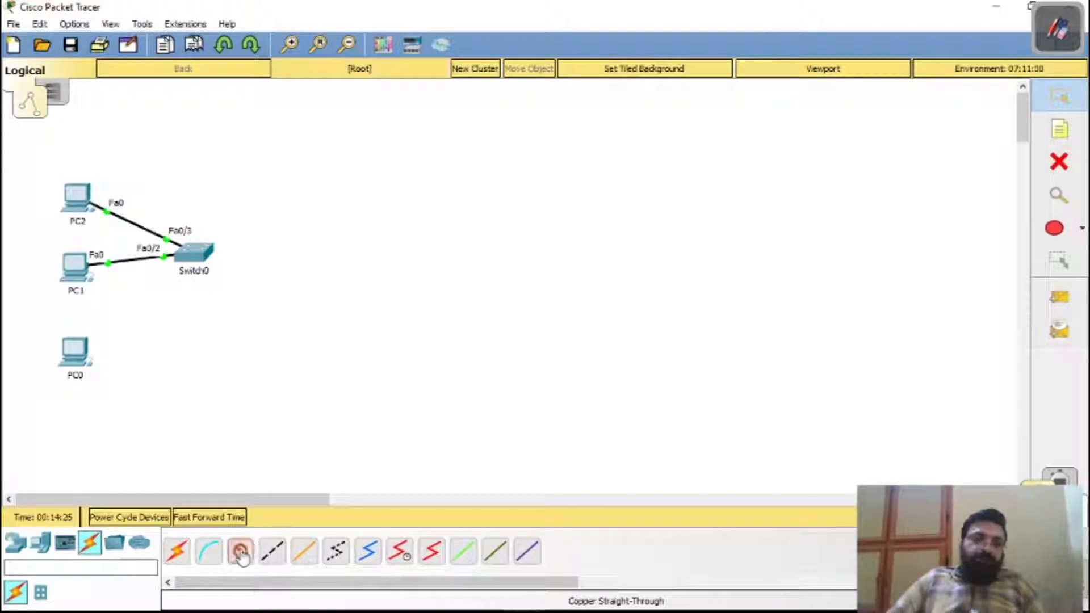
pyautogui.click(90, 357)
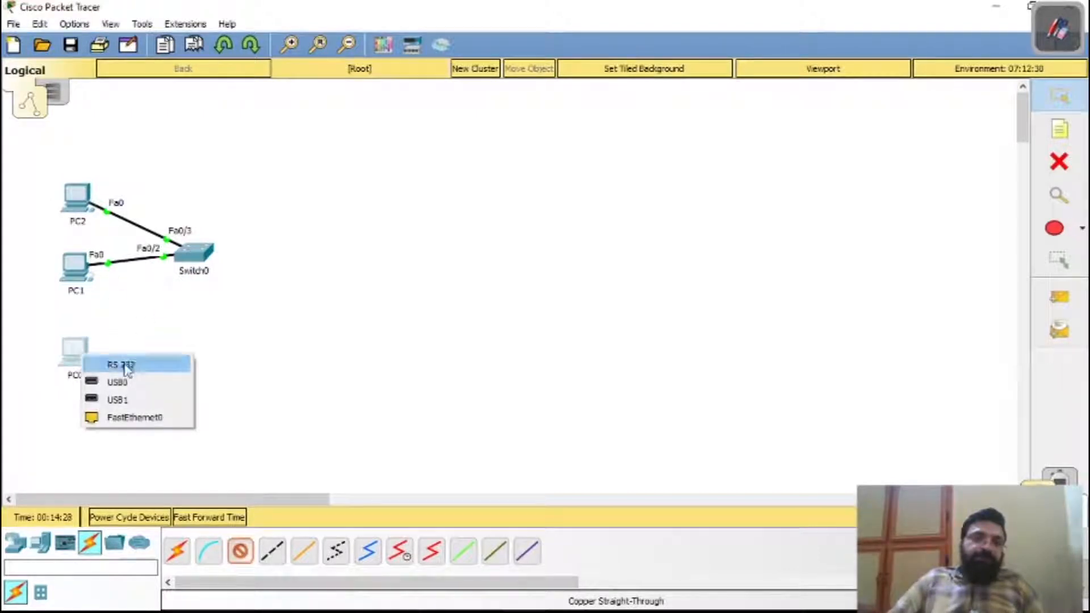
pyautogui.click(123, 417)
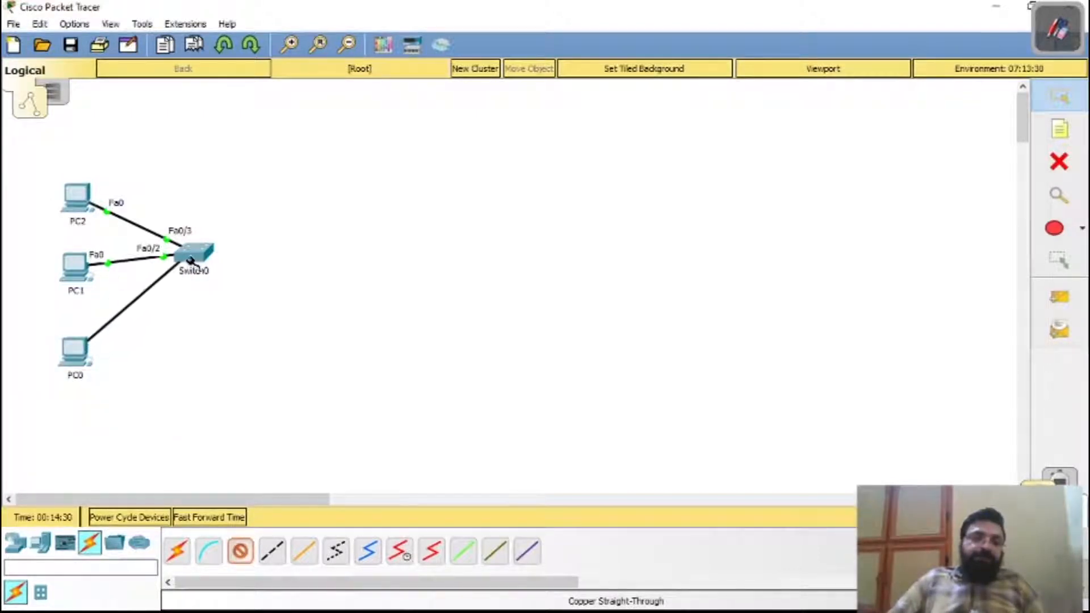
pyautogui.click(192, 253)
pyautogui.click(223, 28)
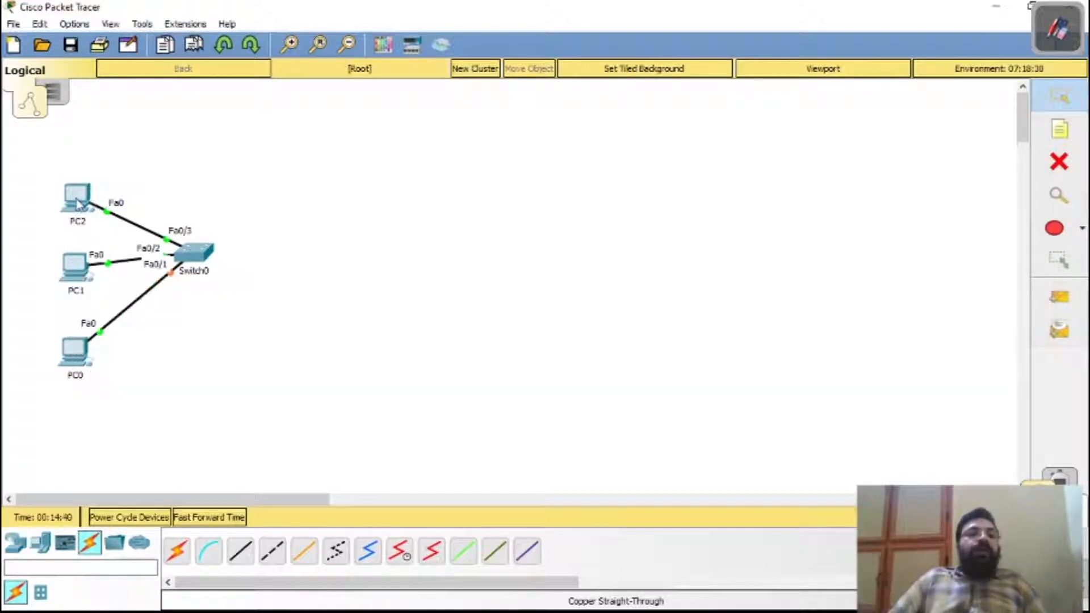
# - Spread the PCs apart around Switch0 by shifting PC2 slightly up and PC0 slightly down and toward the switch
pyautogui.moveTo(78, 201); pyautogui.dragTo(89, 166)
pyautogui.click(89, 166)
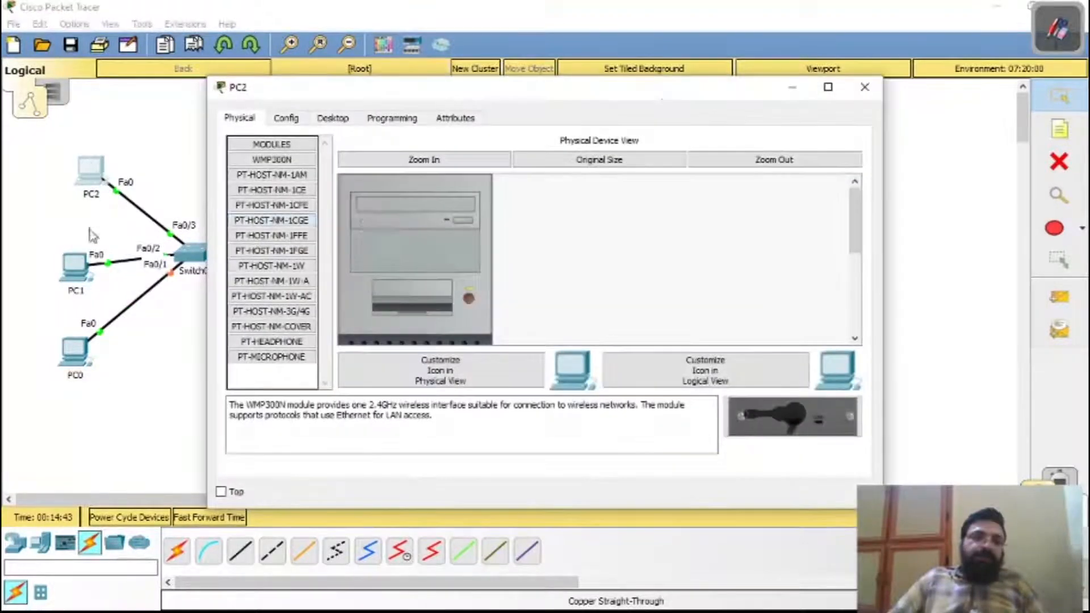
pyautogui.click(860, 88)
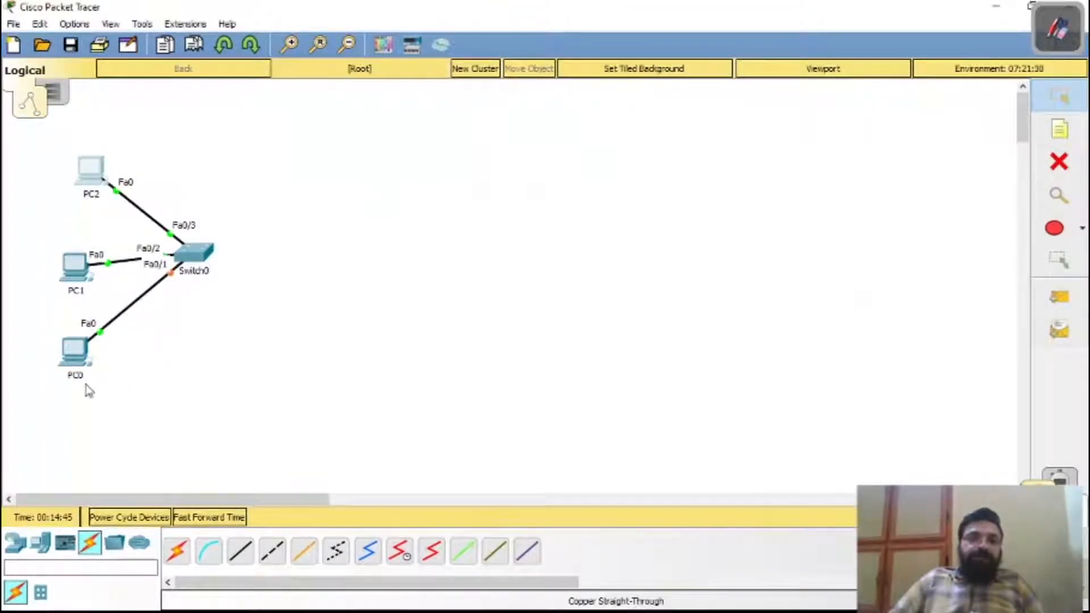
pyautogui.click(80, 355)
pyautogui.click(868, 87)
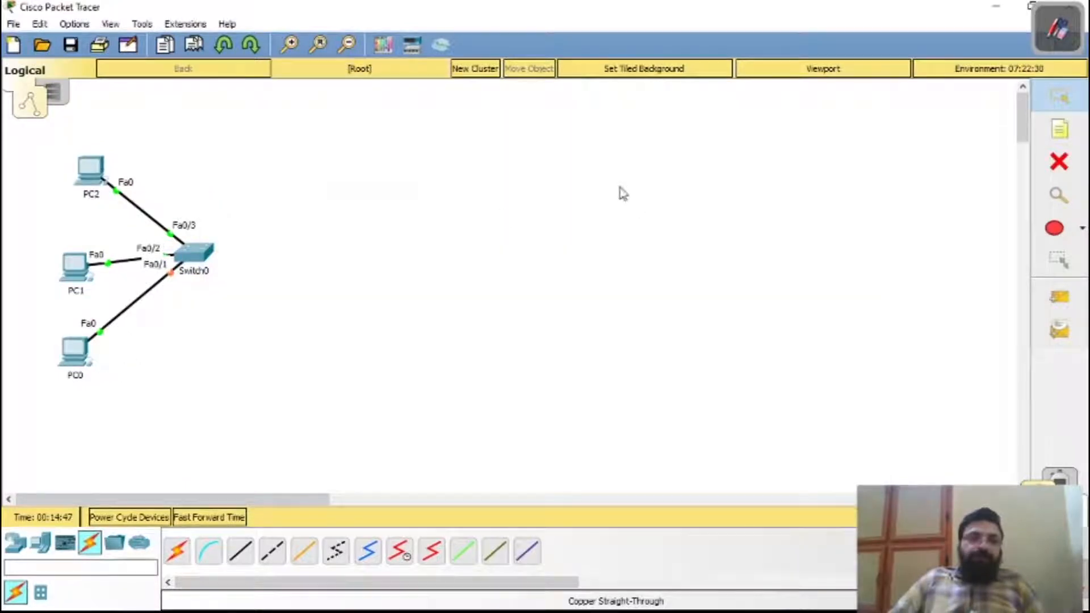
pyautogui.moveTo(77, 356); pyautogui.dragTo(110, 372)
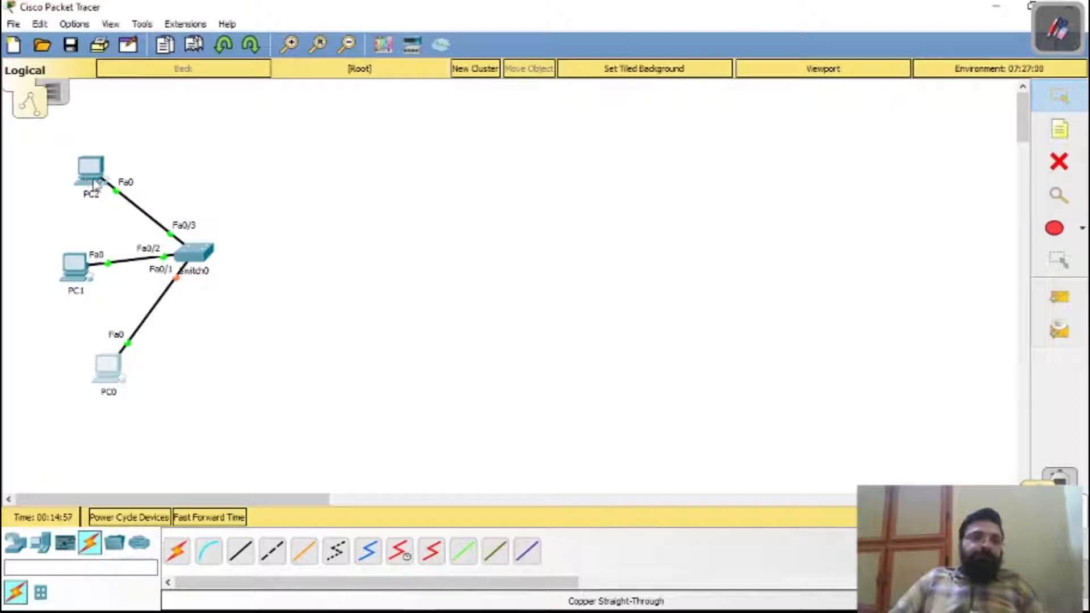
# - Open PC2's IP Configuration and assign it the static IP address 172.16.15.10
pyautogui.moveTo(94, 183)
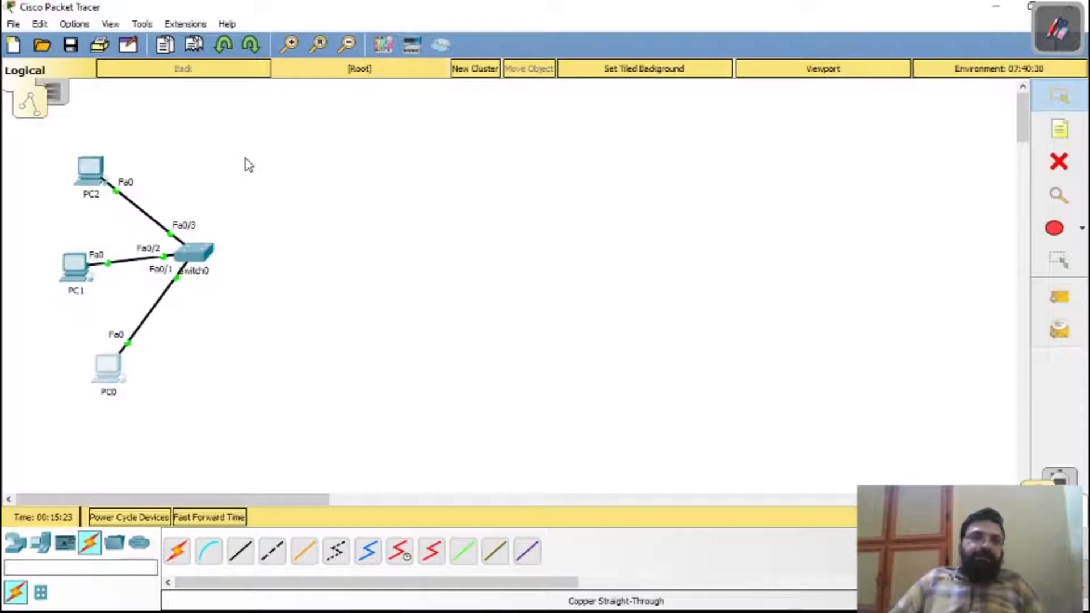
pyautogui.click(97, 173)
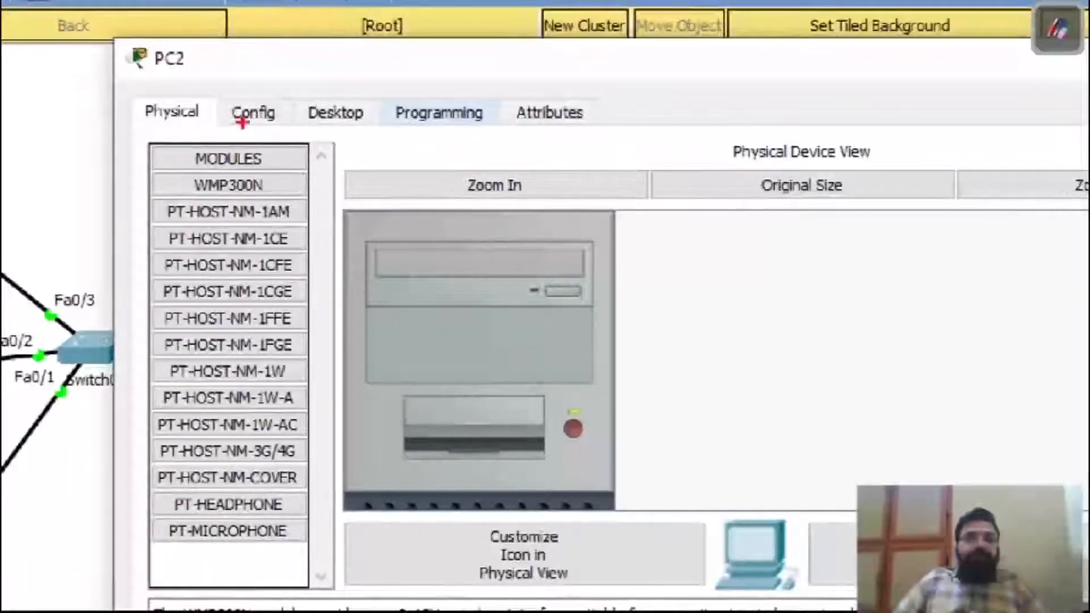
pyautogui.moveTo(146, 133)
pyautogui.mouseDown()
pyautogui.moveTo(559, 143)
pyautogui.moveTo(628, 103)
pyautogui.moveTo(548, 86)
pyautogui.moveTo(170, 71)
pyautogui.moveTo(132, 122)
pyautogui.moveTo(135, 140)
pyautogui.mouseUp()
pyautogui.press('Escape')
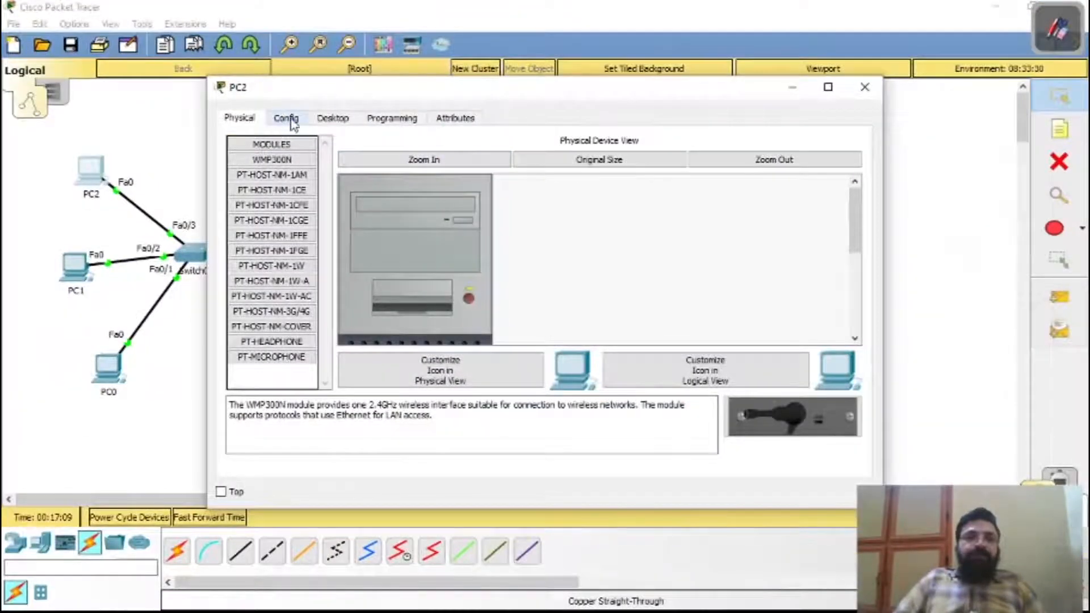
pyautogui.click(333, 119)
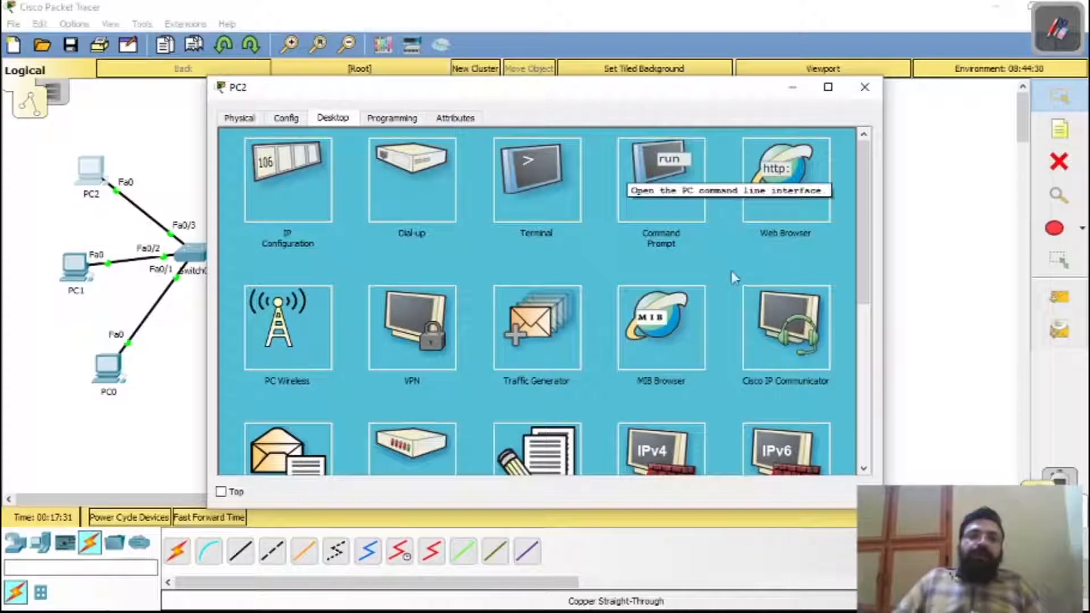
pyautogui.click(299, 176)
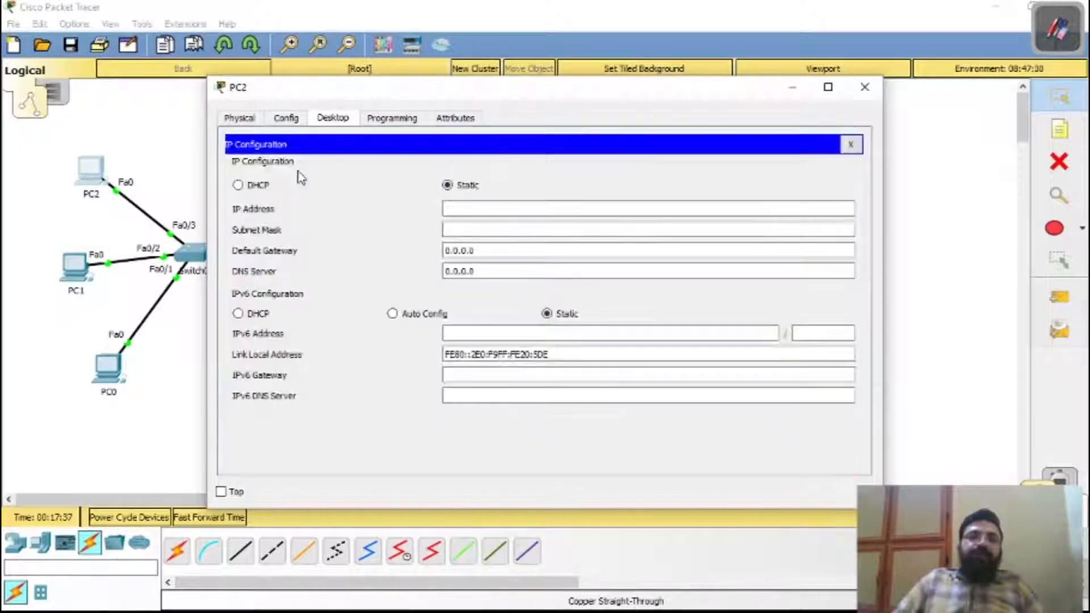
pyautogui.click(456, 210)
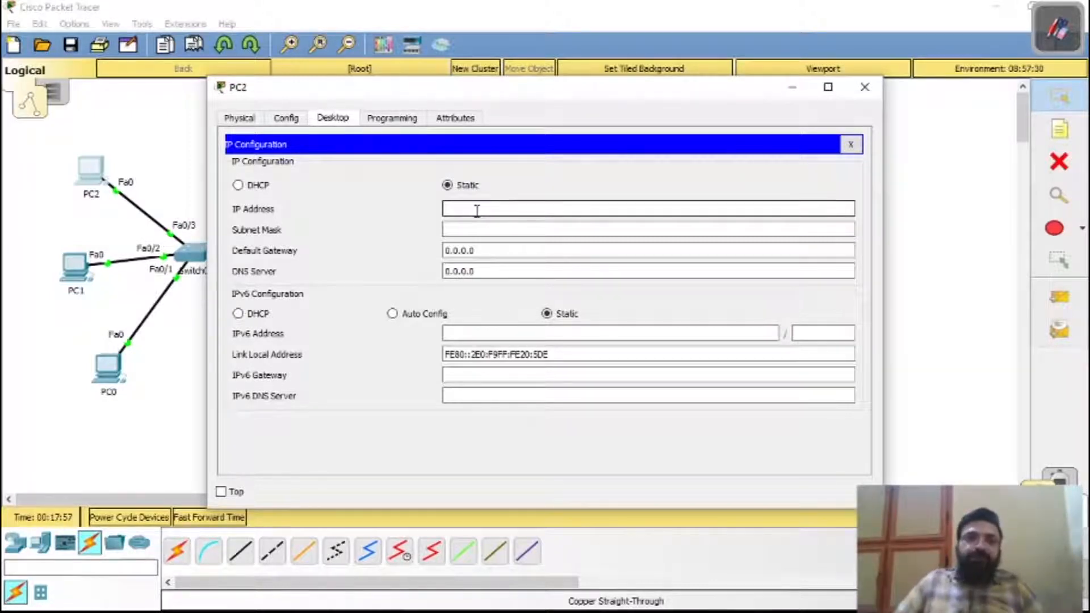
pyautogui.click(475, 211)
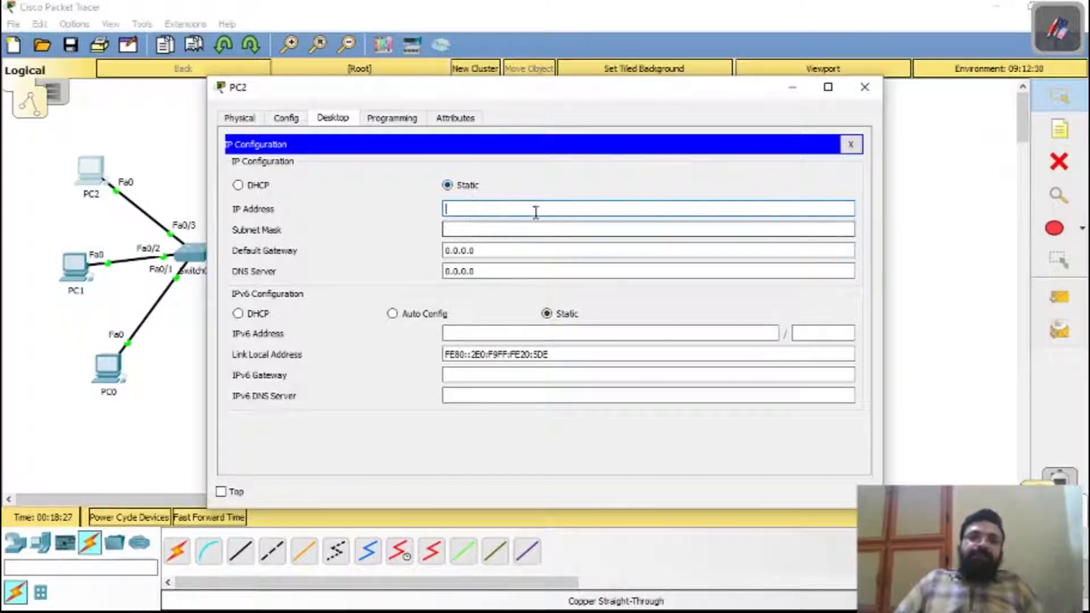
pyautogui.write('172.16')
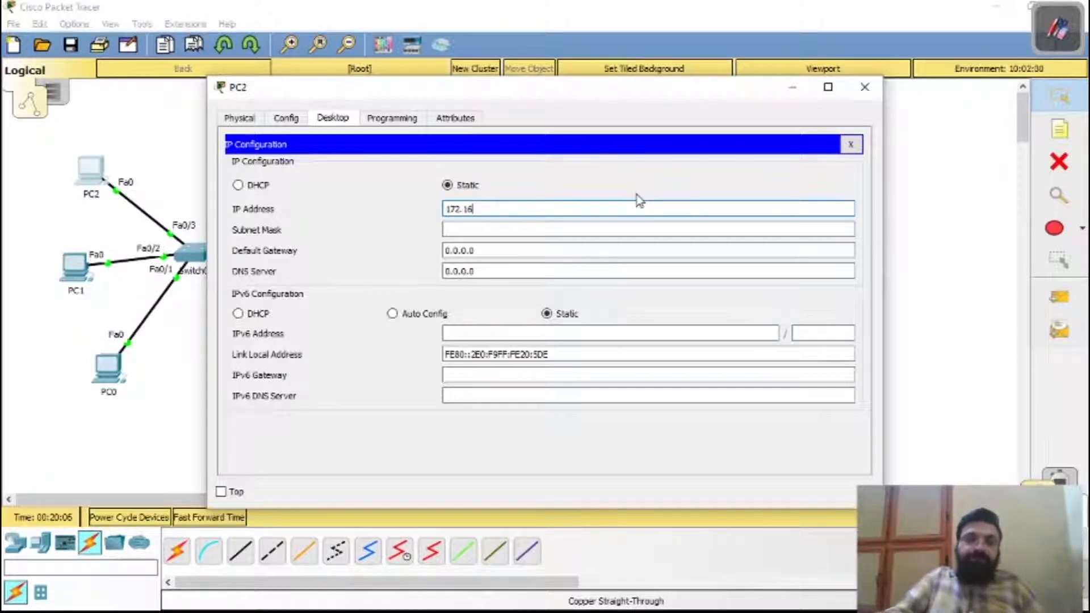
pyautogui.write('.15')
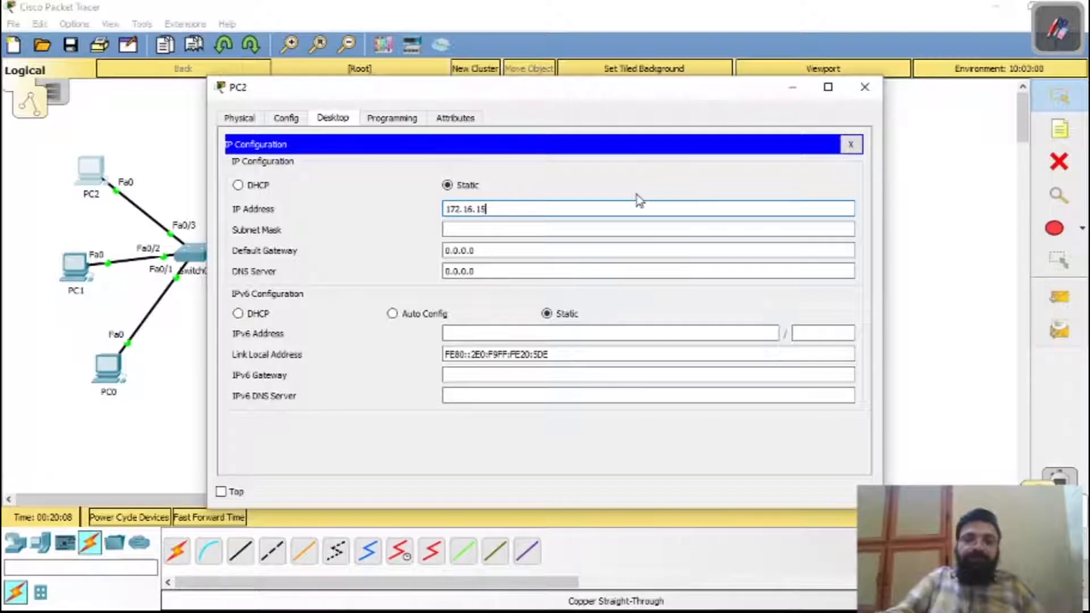
pyautogui.write('.')
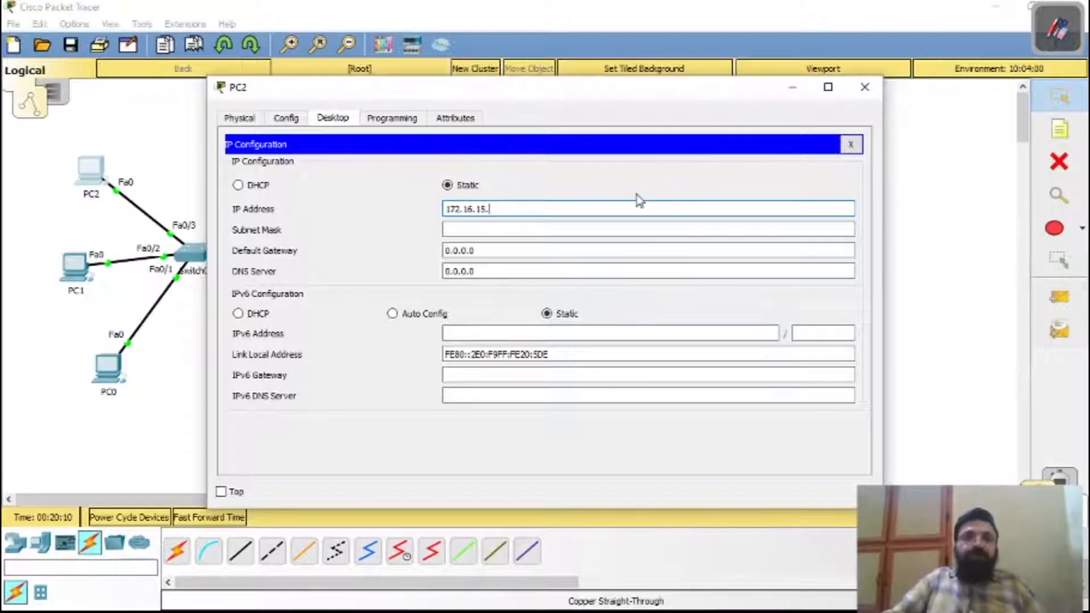
pyautogui.write('10')
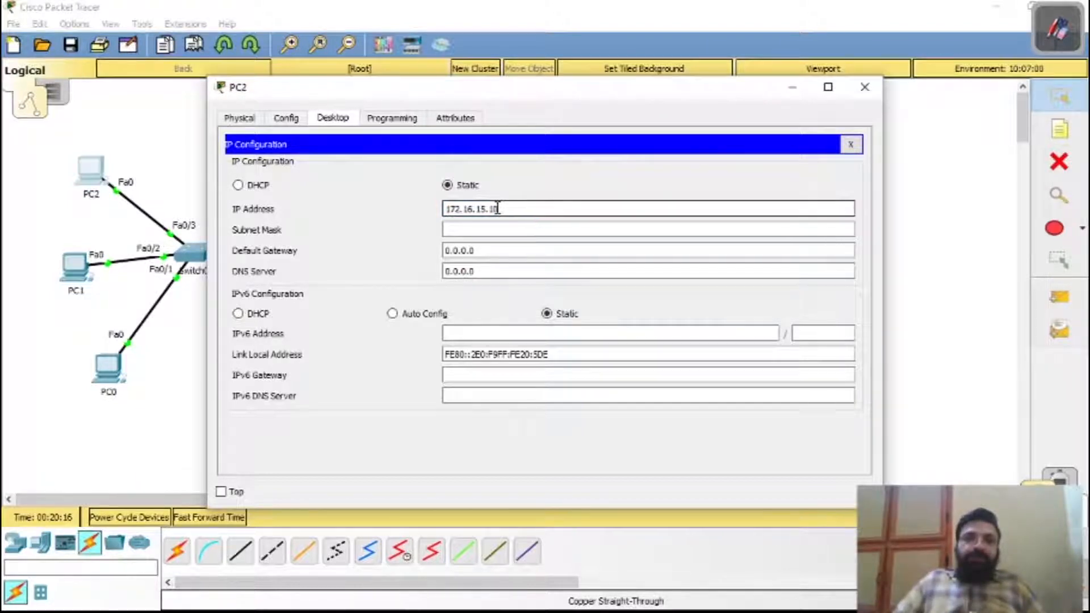
# - Examine the network portion and the host portion of PC2's IP address
pyautogui.moveTo(502, 209); pyautogui.dragTo(443, 209)
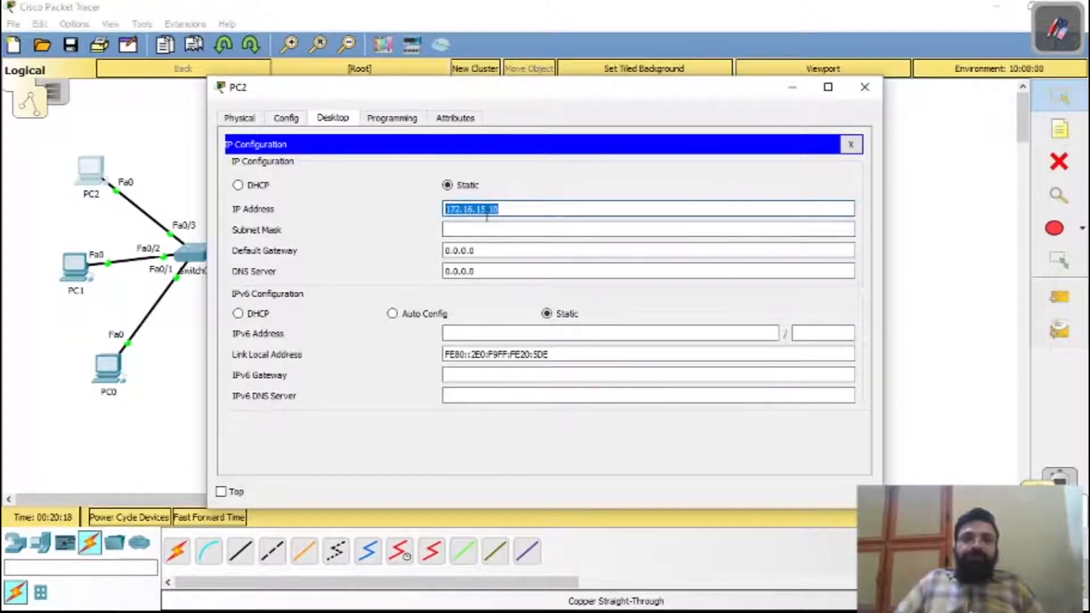
pyautogui.click(508, 209)
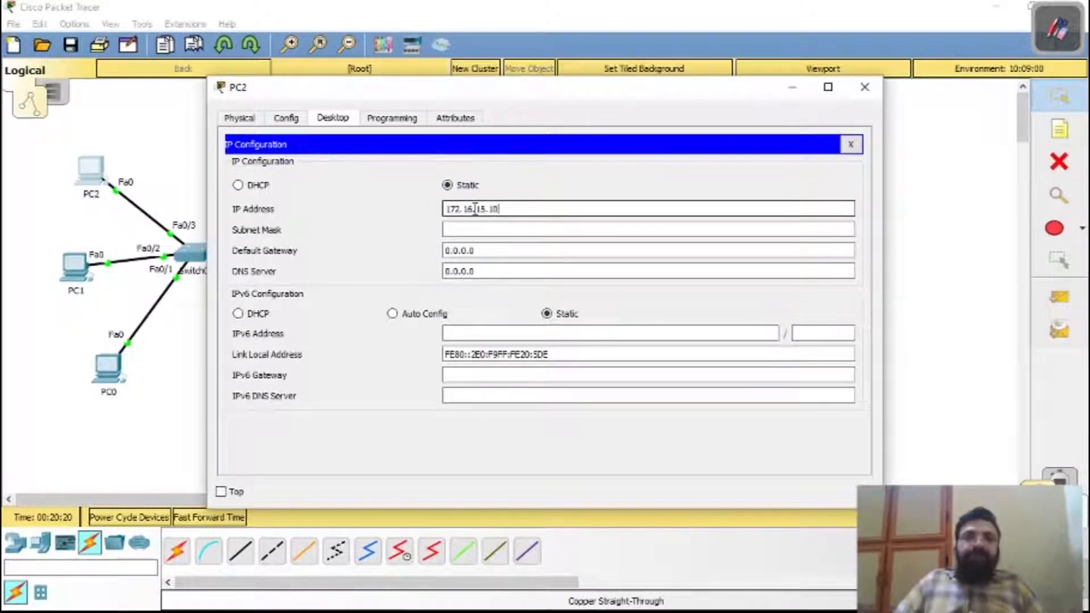
pyautogui.moveTo(473, 210); pyautogui.dragTo(442, 209)
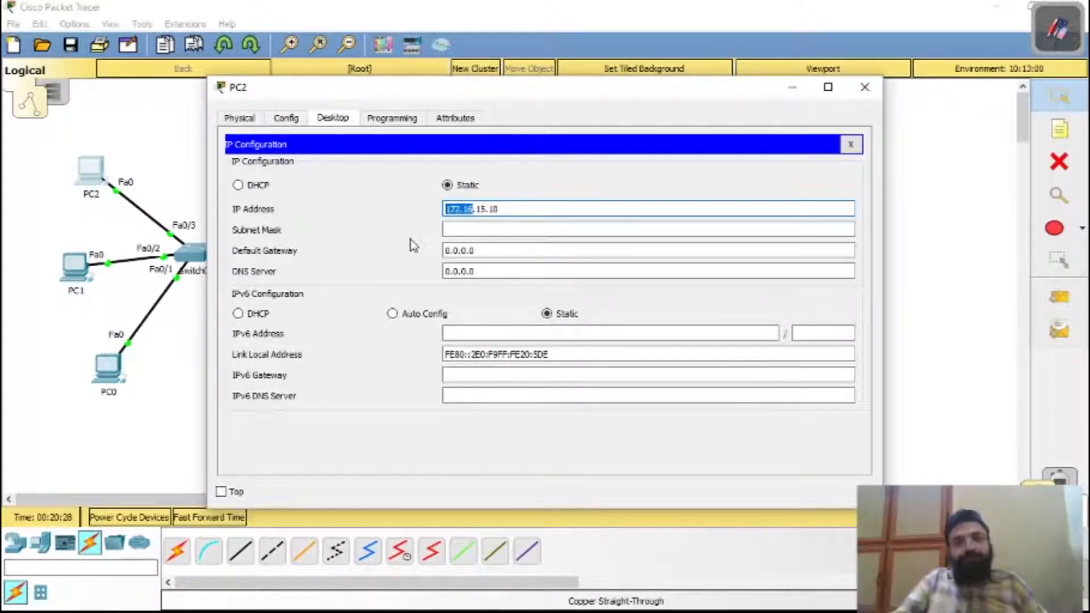
pyautogui.click(477, 209)
pyautogui.moveTo(477, 209); pyautogui.dragTo(512, 208)
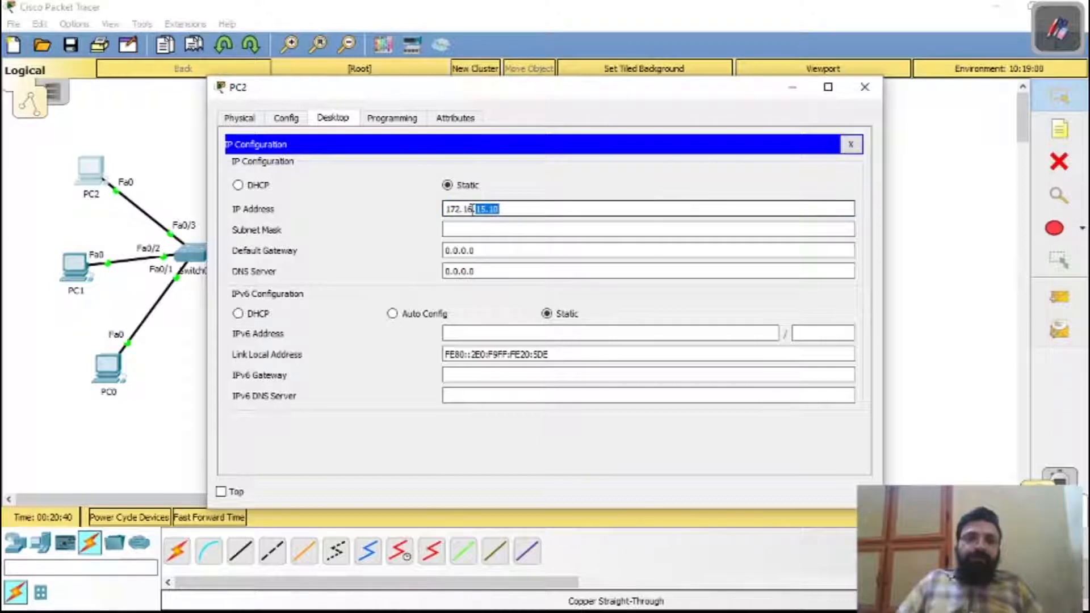
pyautogui.moveTo(467, 209); pyautogui.dragTo(445, 208)
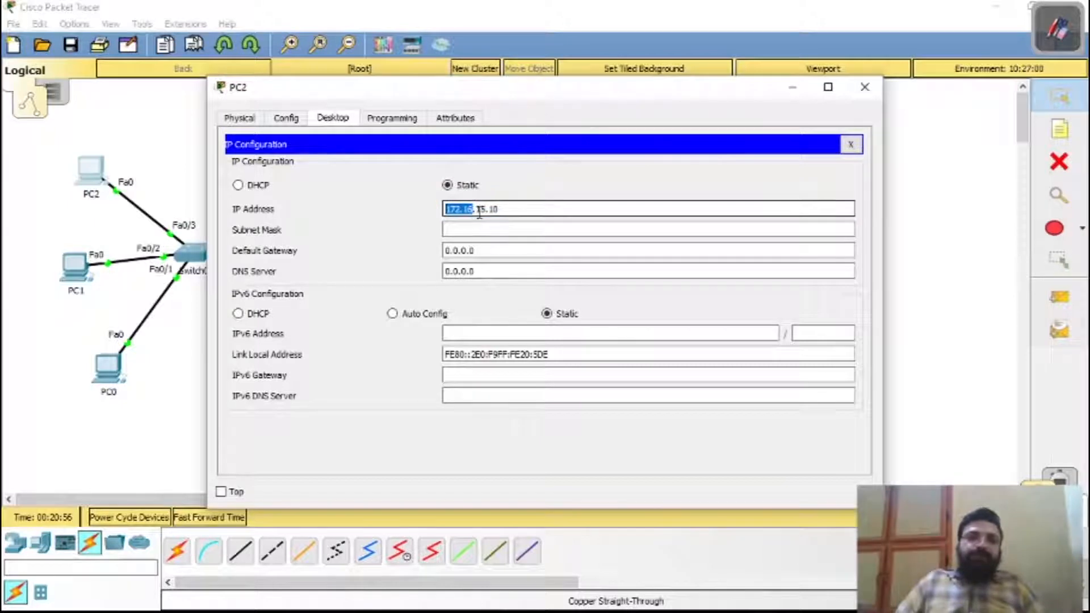
pyautogui.click(498, 209)
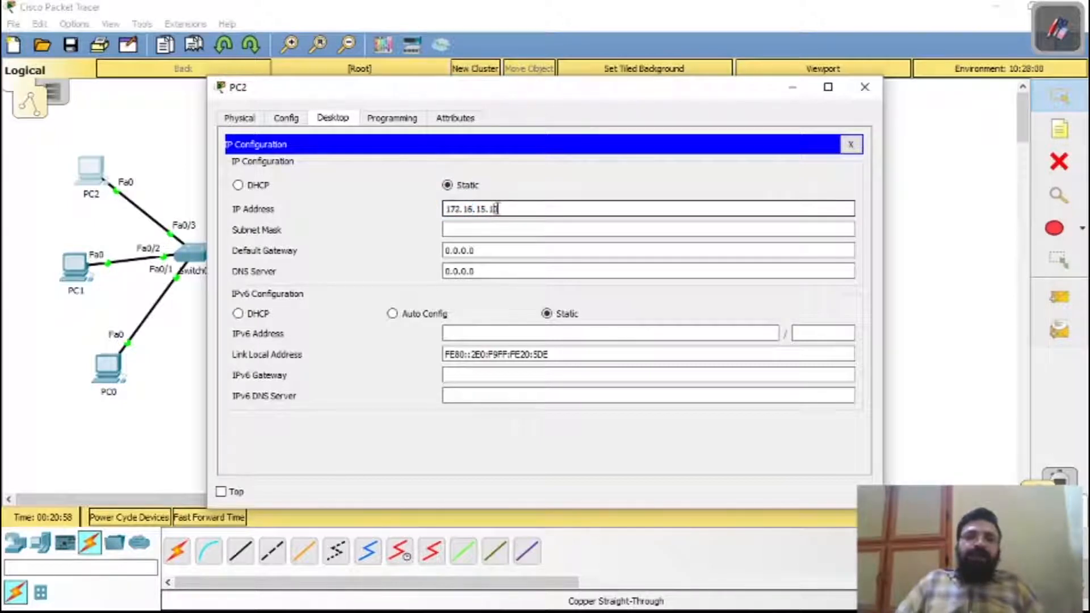
pyautogui.doubleClick(491, 209)
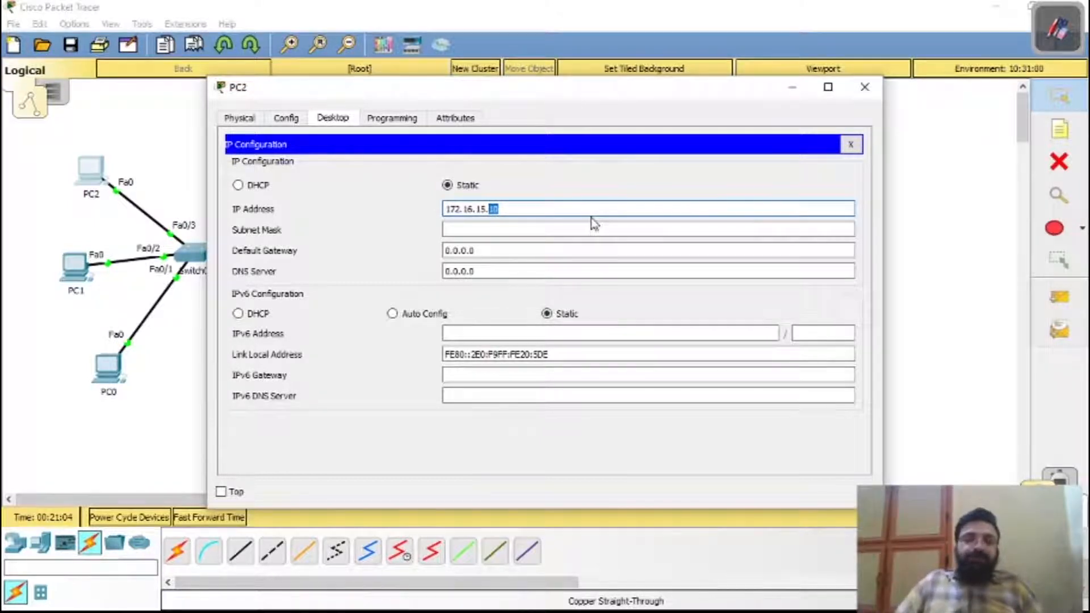
# - Fill in PC2's subnet mask with the default 255.255.0.0
pyautogui.moveTo(474, 209); pyautogui.dragTo(444, 209)
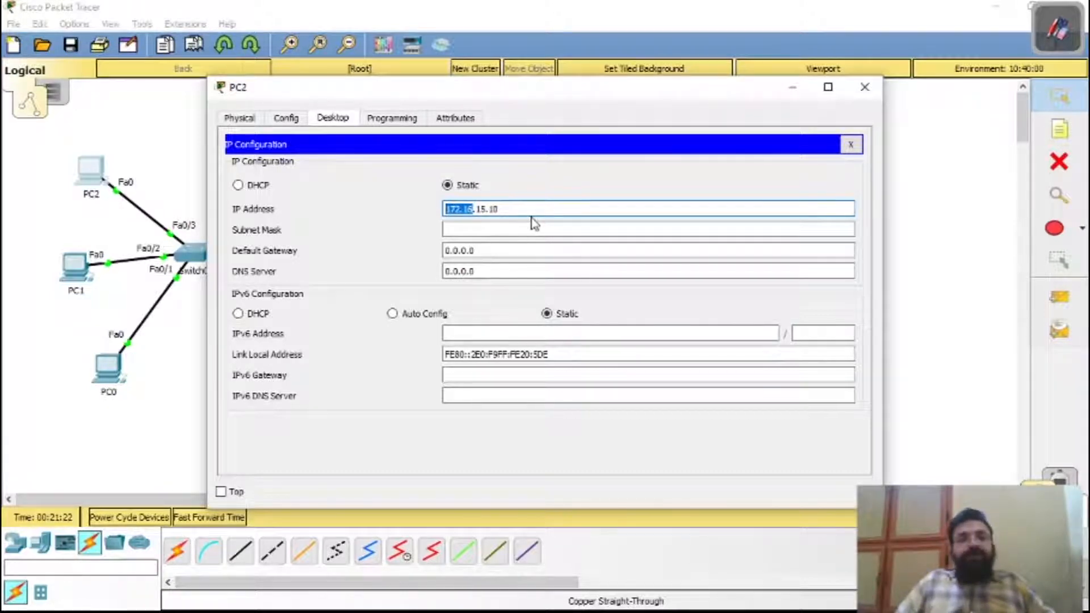
pyautogui.press('Tab')
pyautogui.click(498, 230)
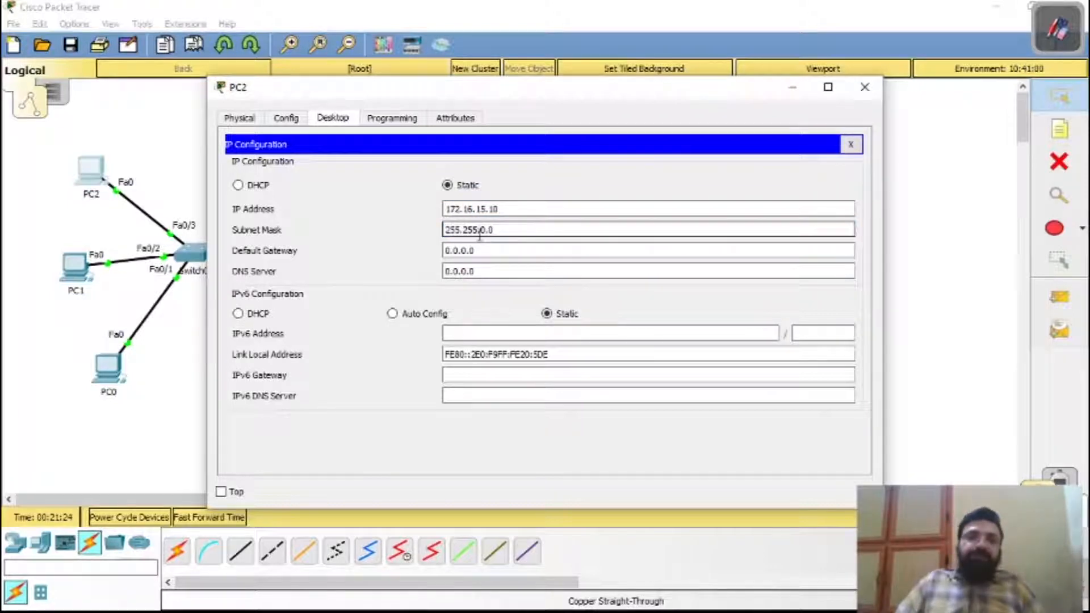
# - Compare the 255.255 and 0.0 parts of PC2's subnet mask with the network and host parts of its IP address
pyautogui.moveTo(478, 229); pyautogui.dragTo(443, 230)
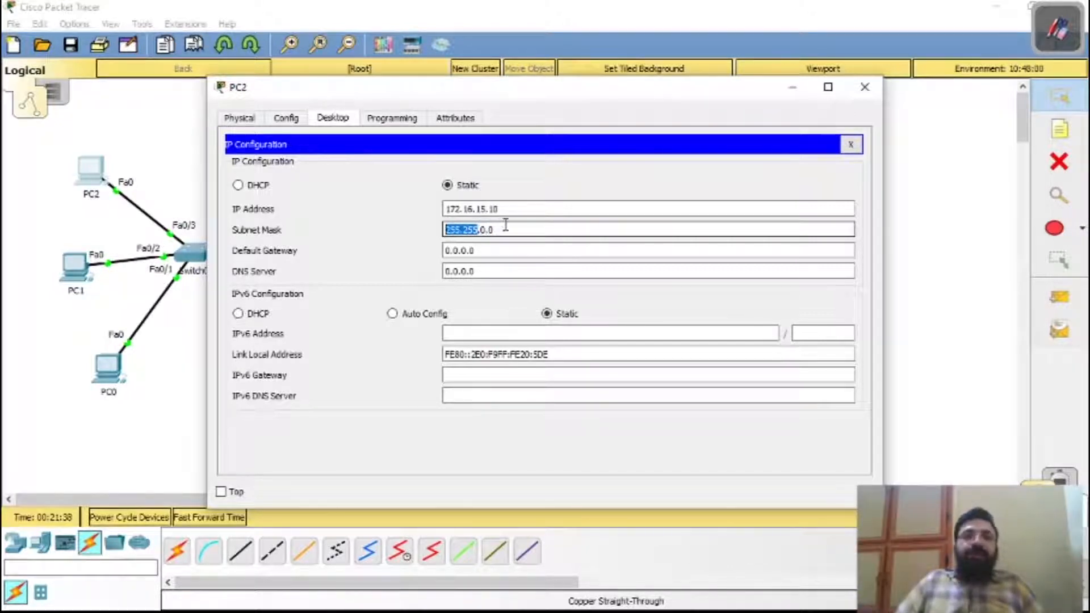
pyautogui.click(465, 230)
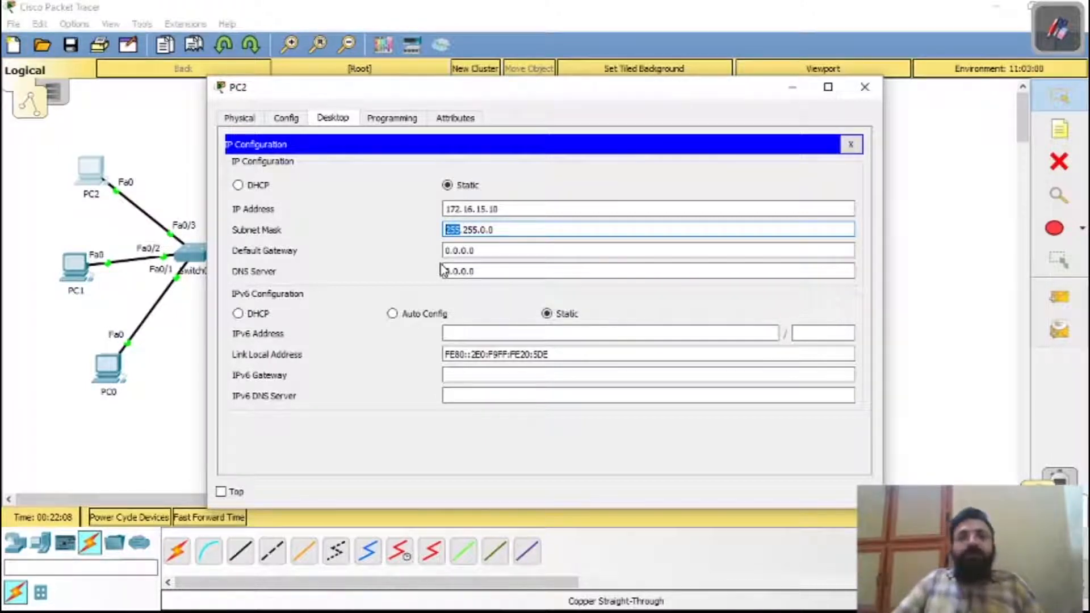
pyautogui.click(480, 230)
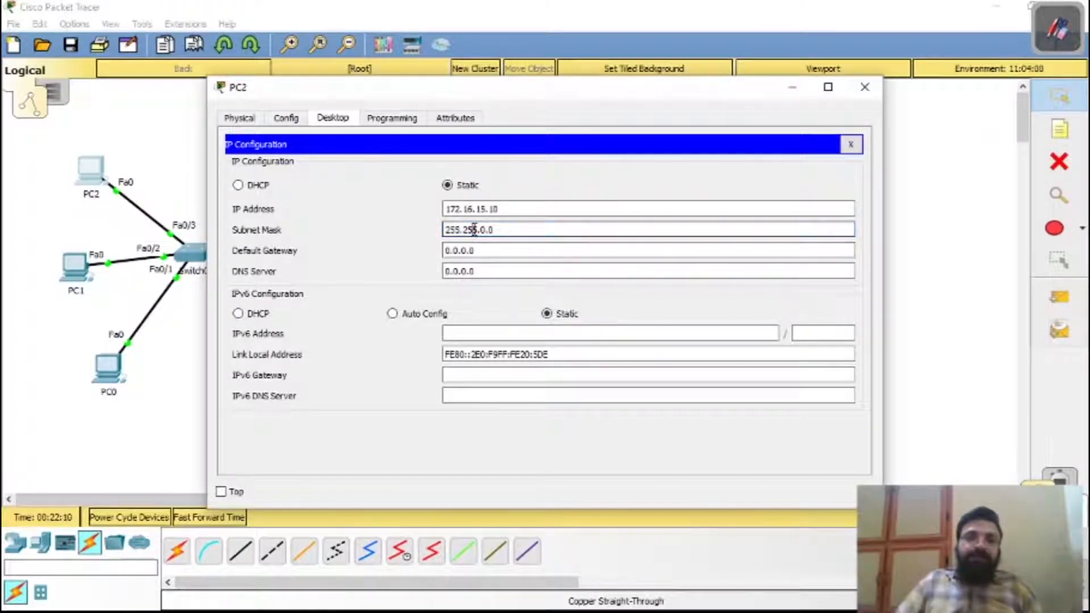
pyautogui.moveTo(480, 231); pyautogui.dragTo(442, 227)
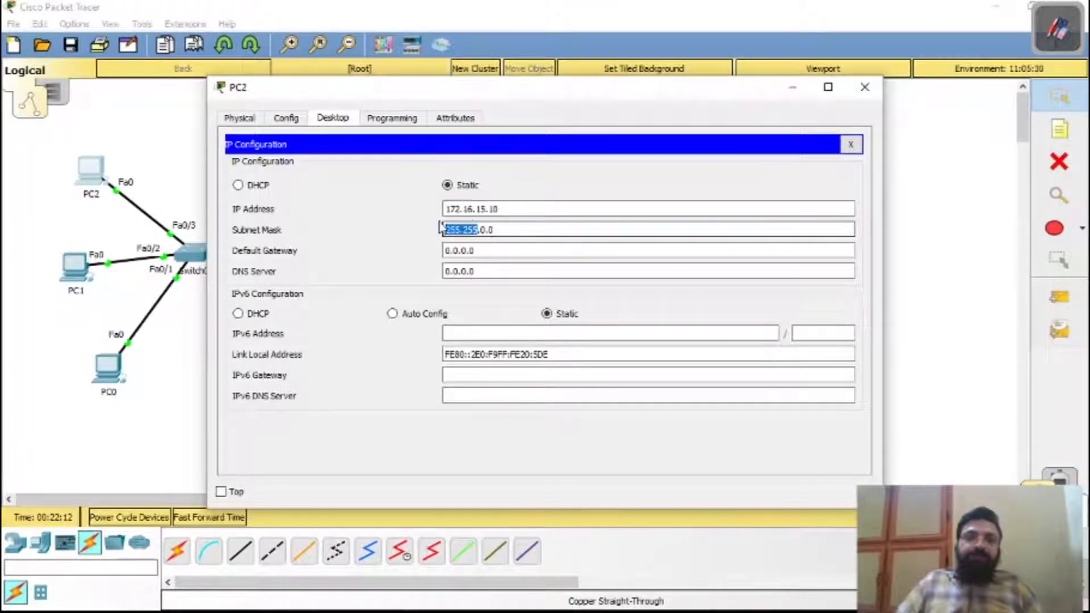
pyautogui.click(481, 232)
pyautogui.moveTo(481, 232); pyautogui.dragTo(515, 229)
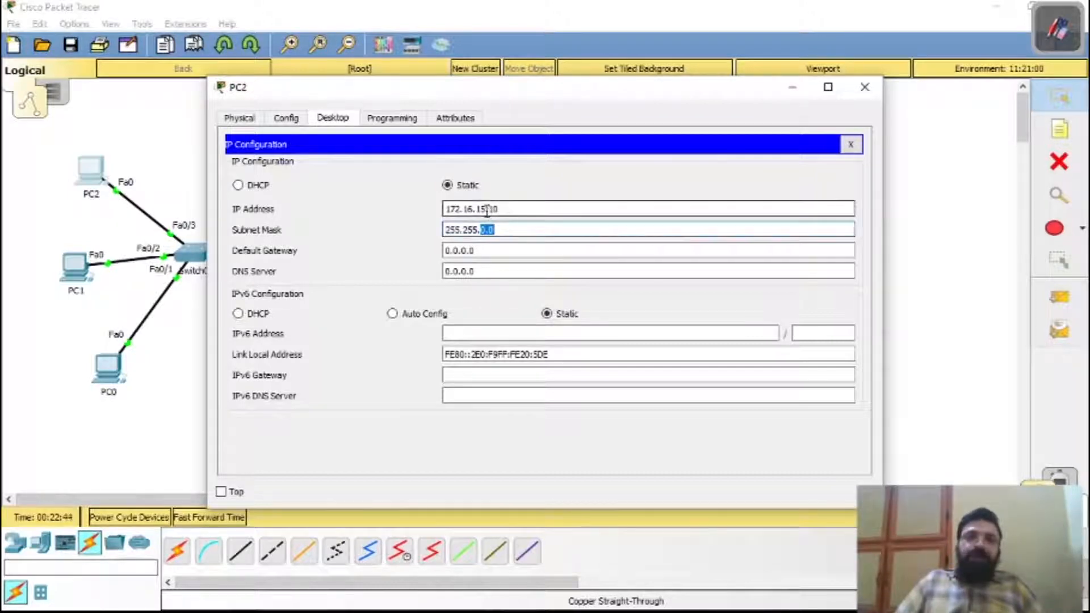
pyautogui.moveTo(473, 209); pyautogui.dragTo(436, 209)
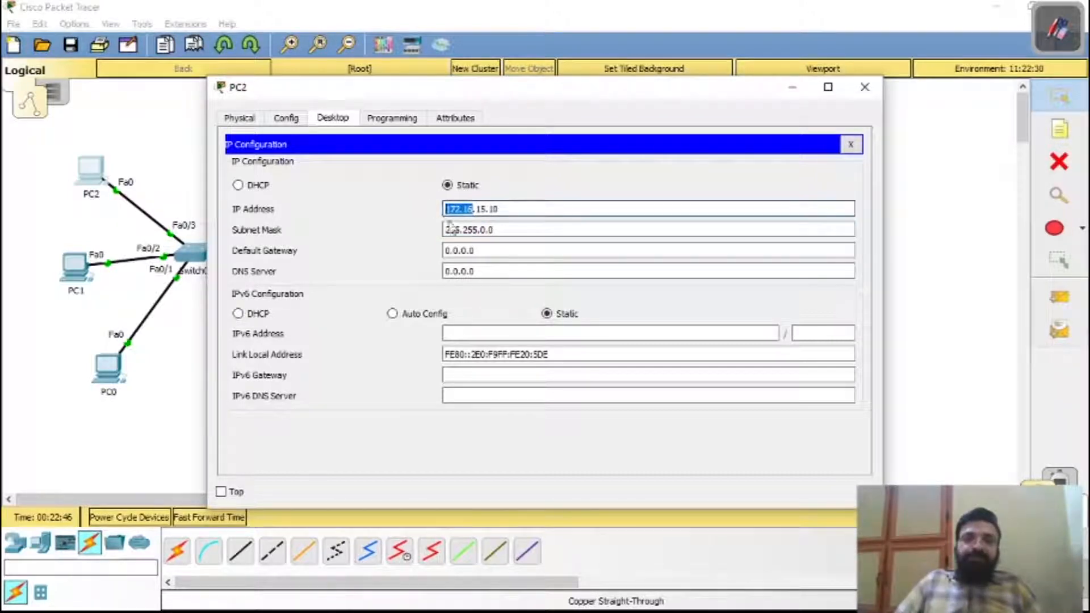
pyautogui.click(477, 210)
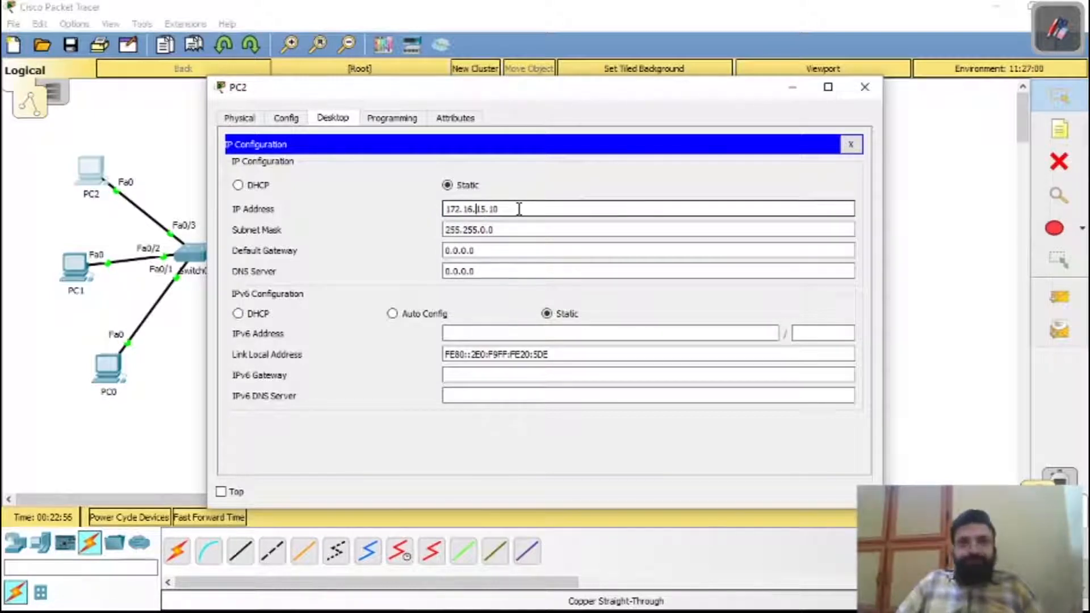
# - Compare the network and host parts of PC2's subnet mask with its IP address, and close PC2's window
pyautogui.click(481, 229)
pyautogui.moveTo(478, 230); pyautogui.dragTo(444, 230)
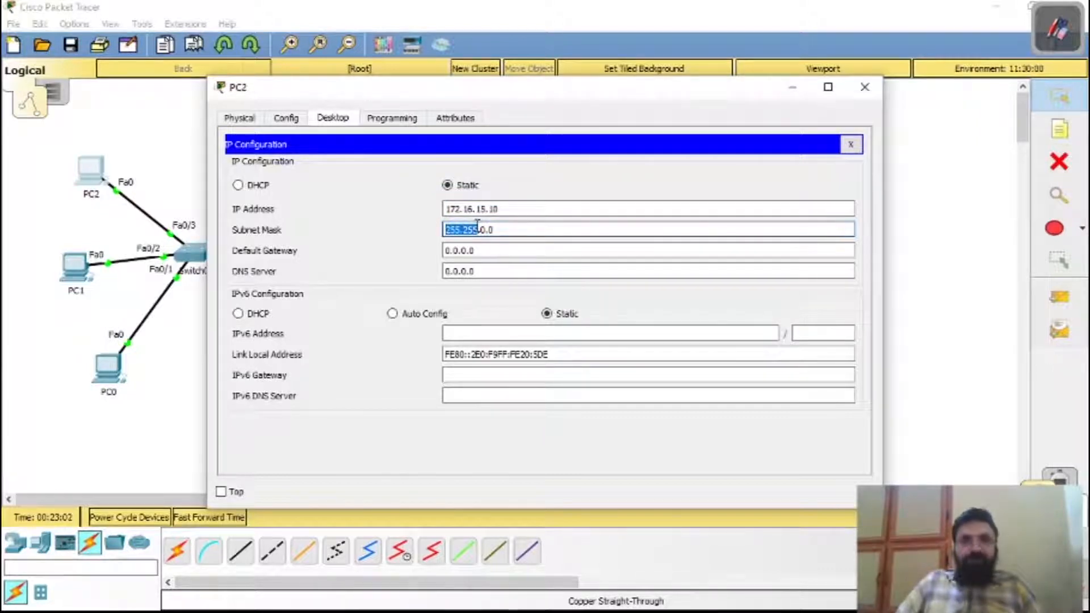
pyautogui.moveTo(481, 230); pyautogui.dragTo(505, 227)
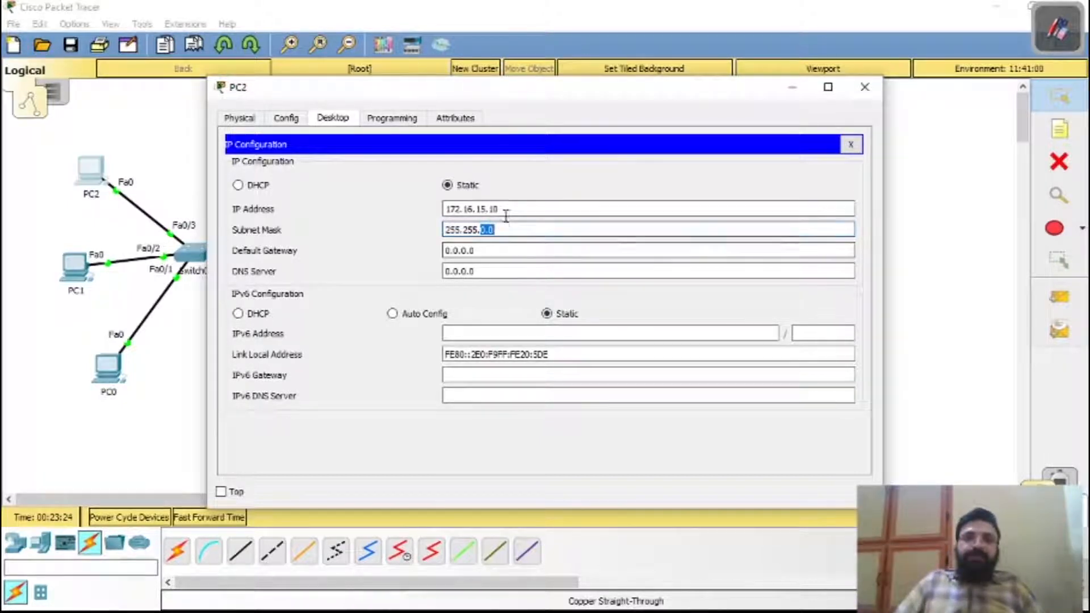
pyautogui.moveTo(530, 209); pyautogui.dragTo(421, 208)
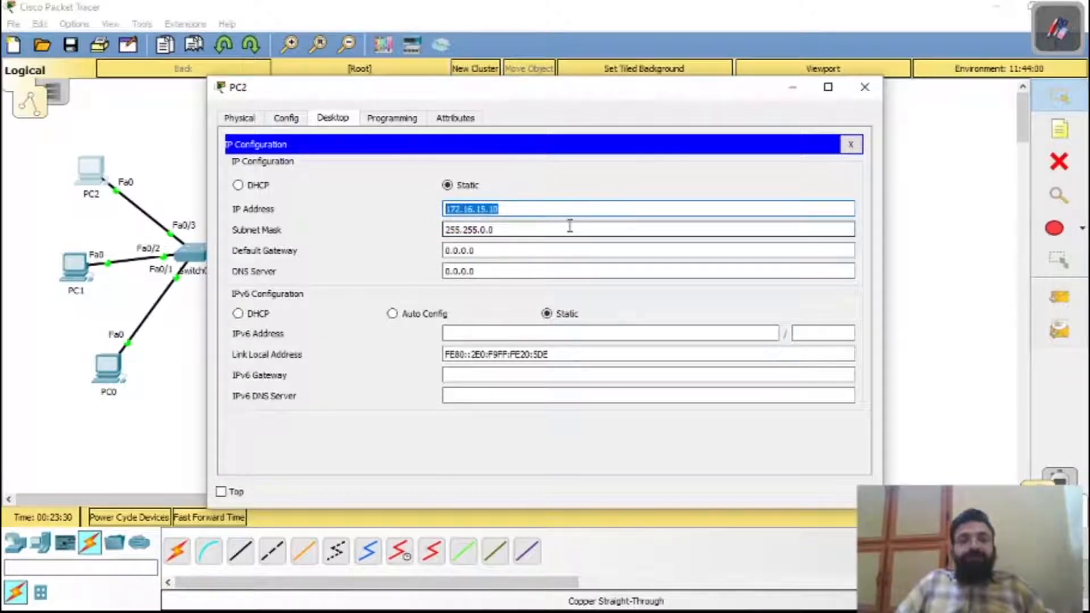
pyautogui.click(865, 88)
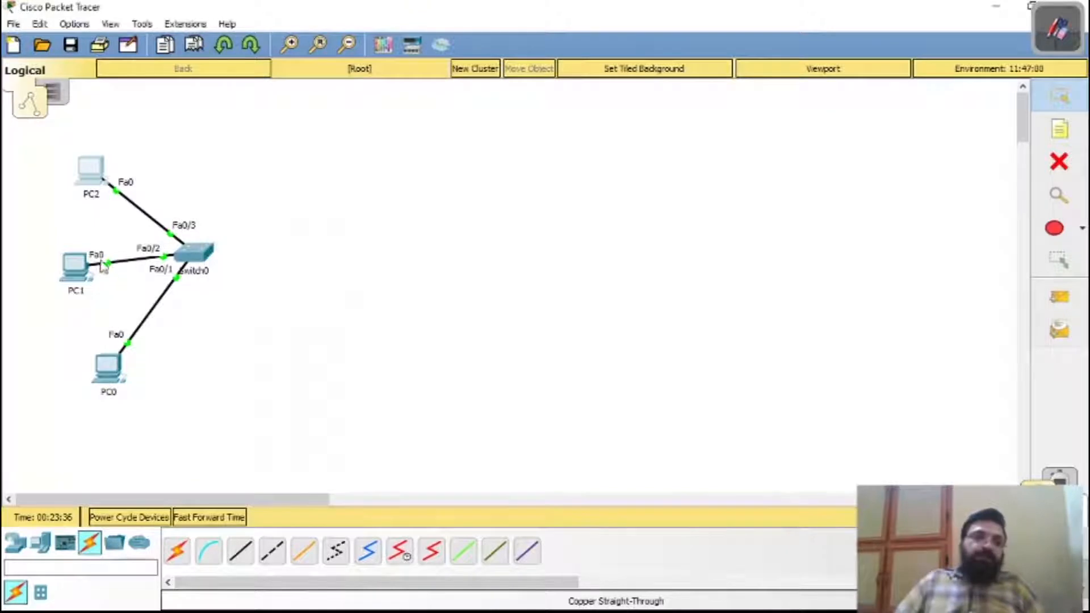
# - Open PC1's IP Configuration and assign it the static IP address 172.16.15.9
pyautogui.click(75, 270)
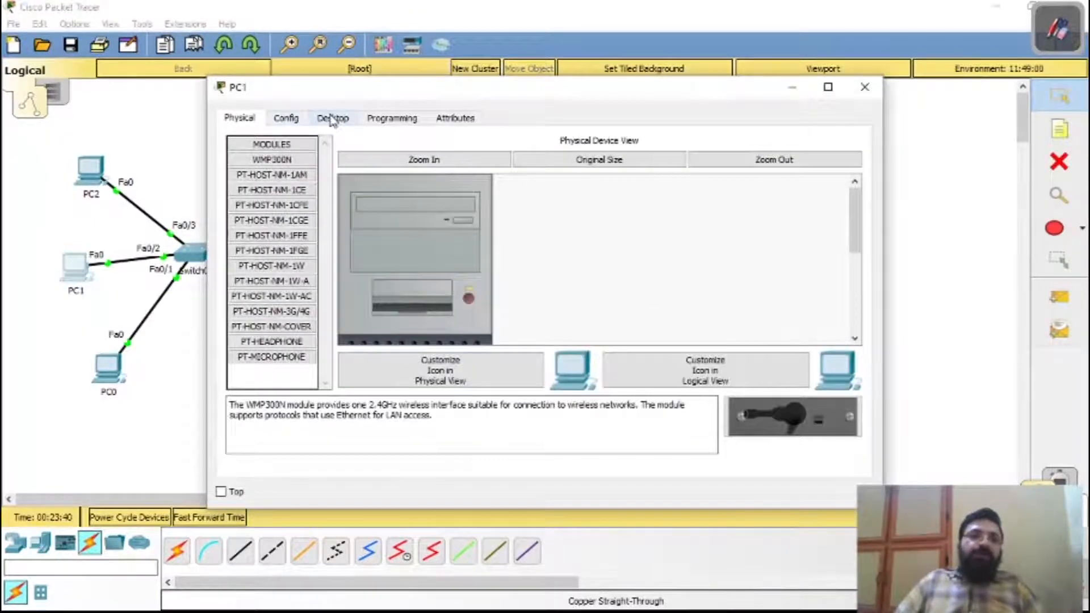
pyautogui.click(326, 120)
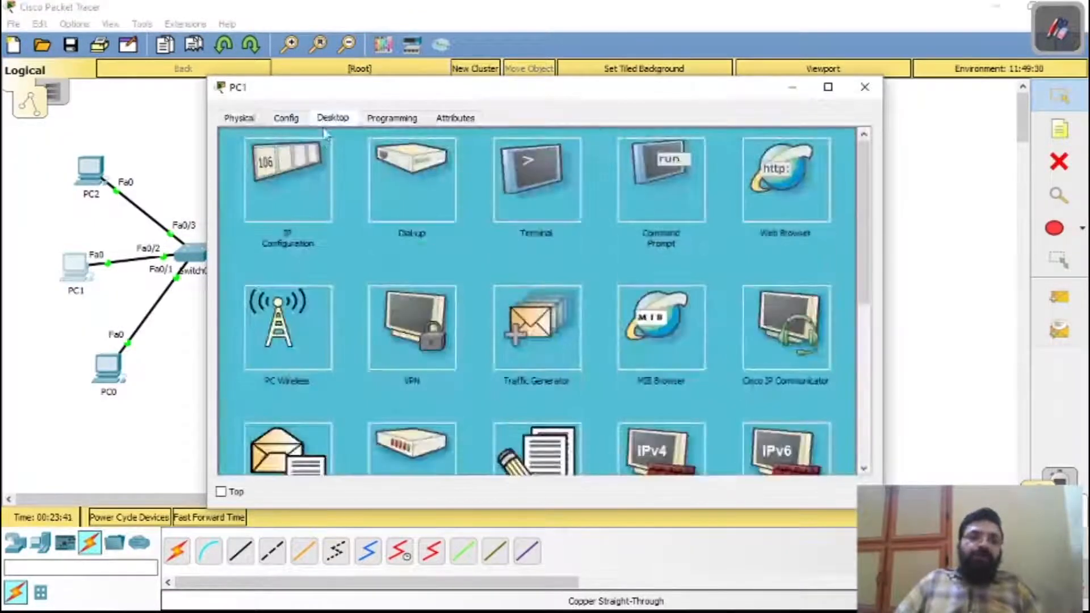
pyautogui.click(305, 171)
pyautogui.click(559, 215)
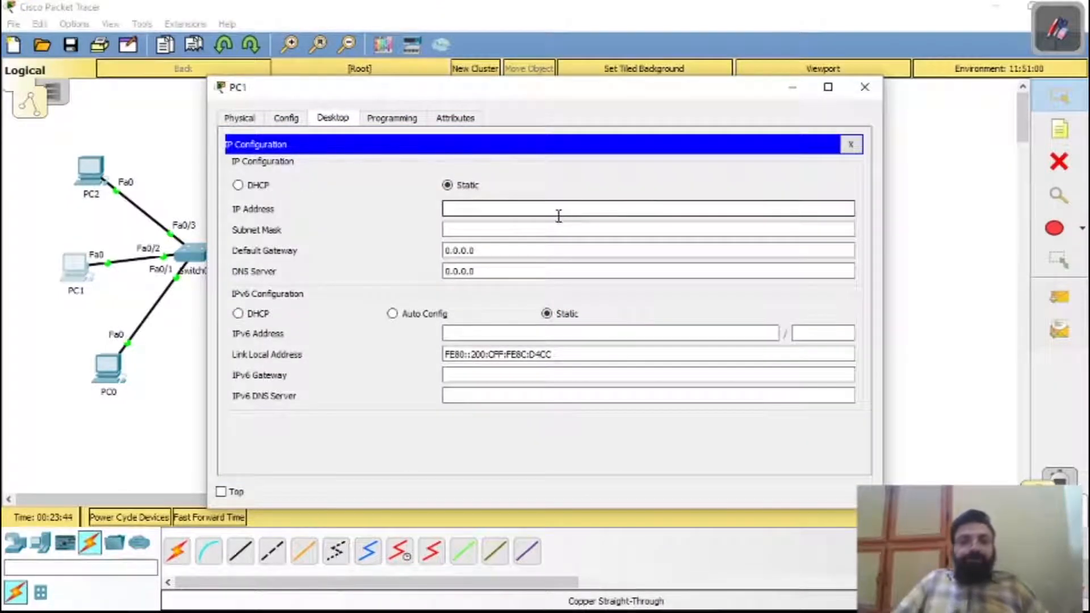
pyautogui.write('172.16.15.10')
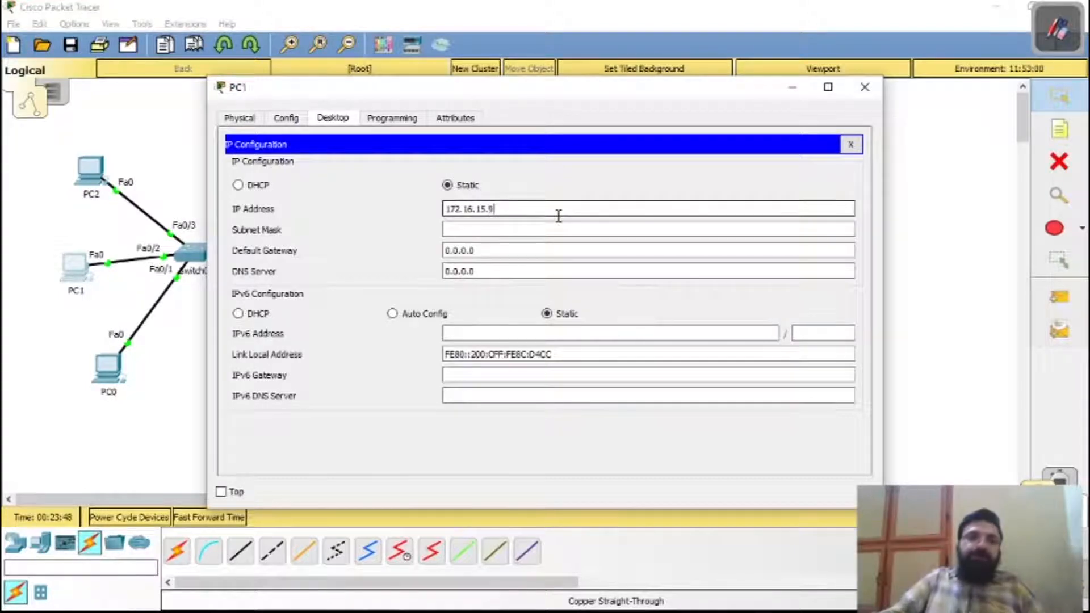
pyautogui.write('9')
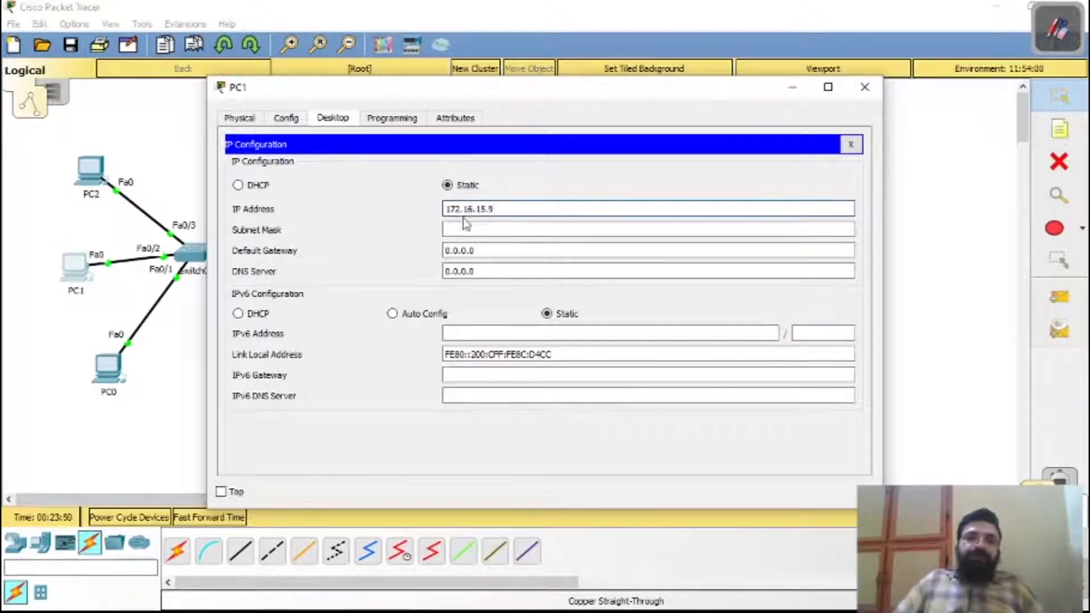
# - Check the host portion of PC1's address, fill in the default subnet mask 255.255.0.0 and close PC1's window
pyautogui.moveTo(474, 210)
pyautogui.mouseDown()
pyautogui.moveTo(420, 208)
pyautogui.moveTo(494, 210)
pyautogui.mouseUp()
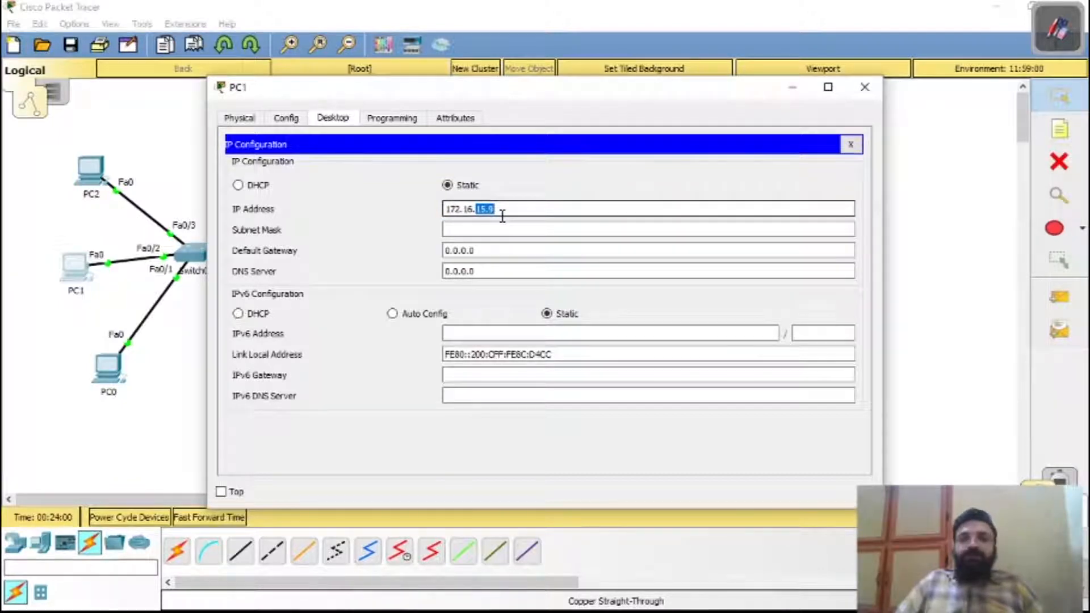
pyautogui.click(532, 229)
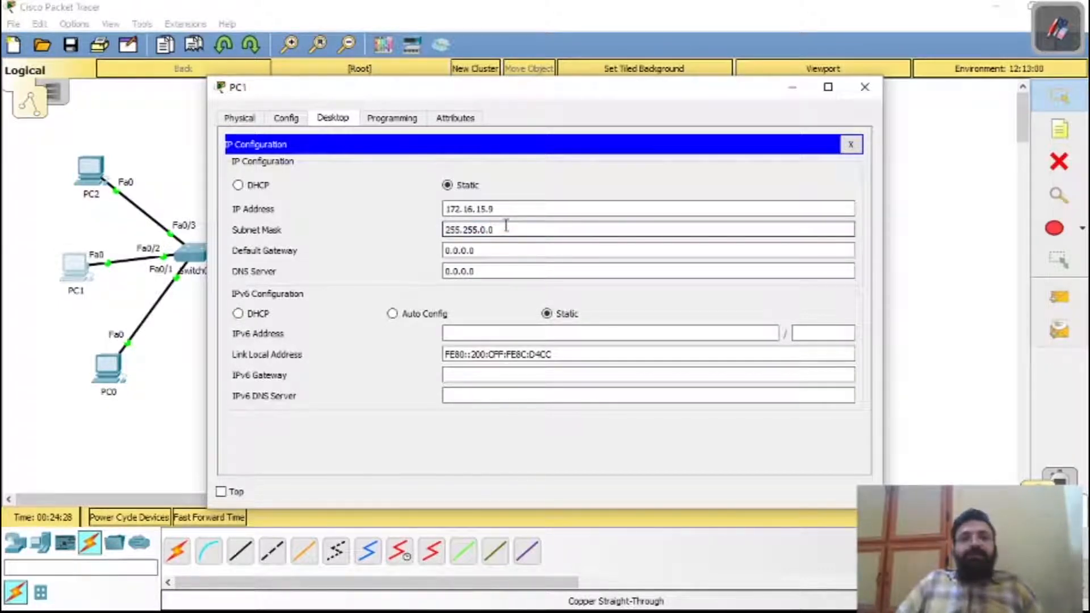
pyautogui.click(865, 87)
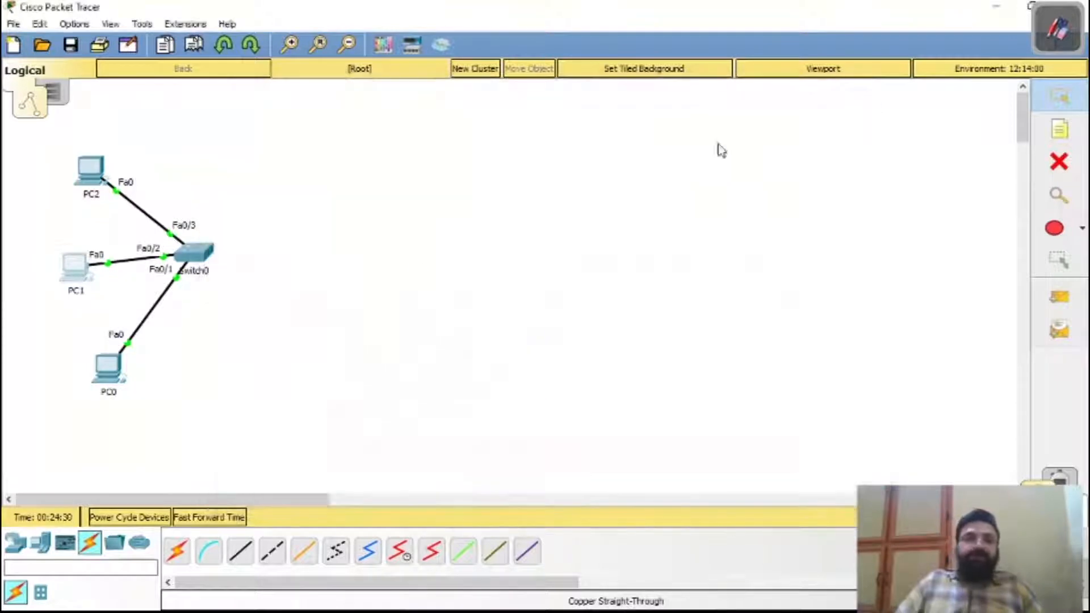
# - Open the IP Configuration of PC0
pyautogui.click(107, 369)
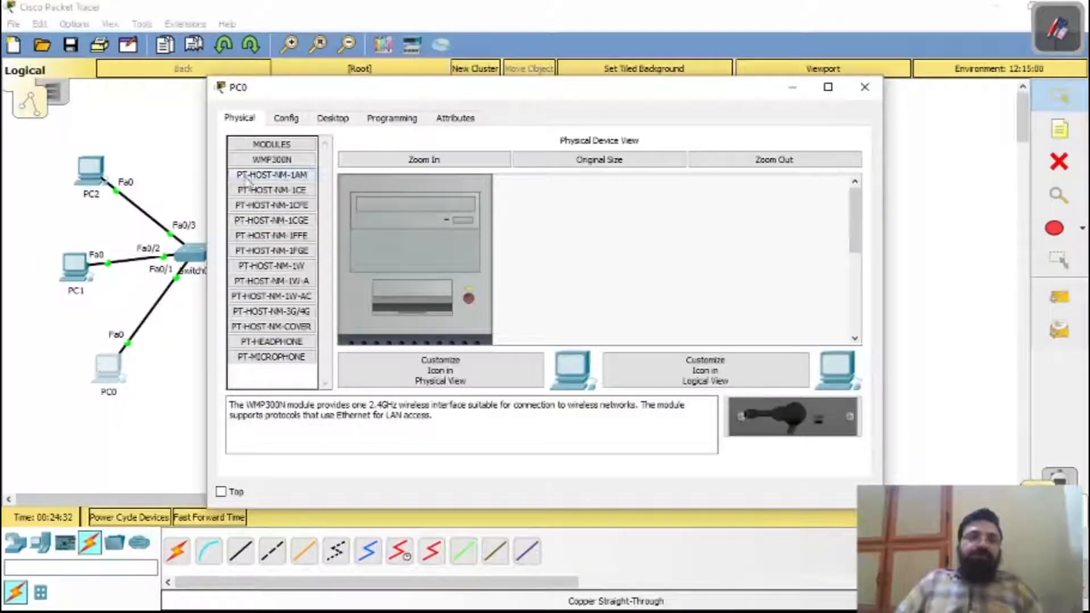
pyautogui.click(333, 119)
pyautogui.click(309, 223)
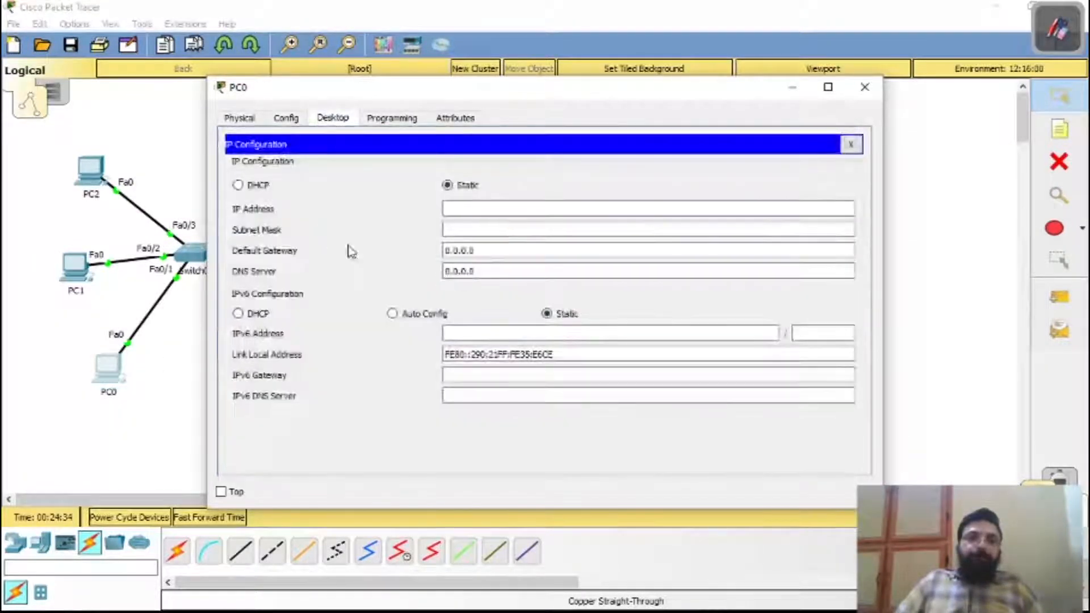
# - Try to assign PC0 a static 172.16.15.x address that another PC in the network already uses
pyautogui.write('172.16.15.10')
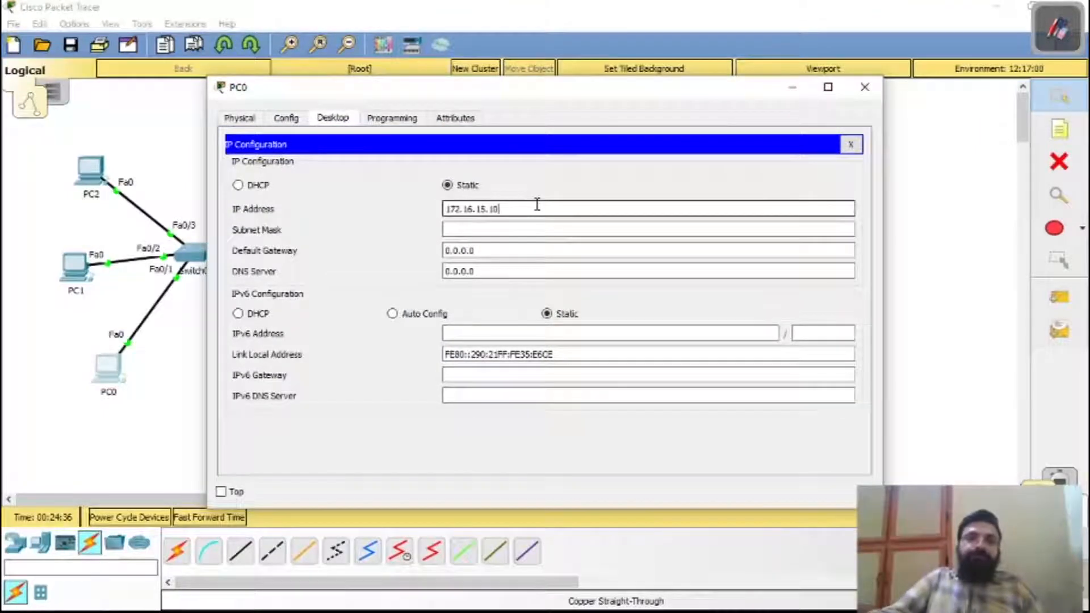
pyautogui.write('0')
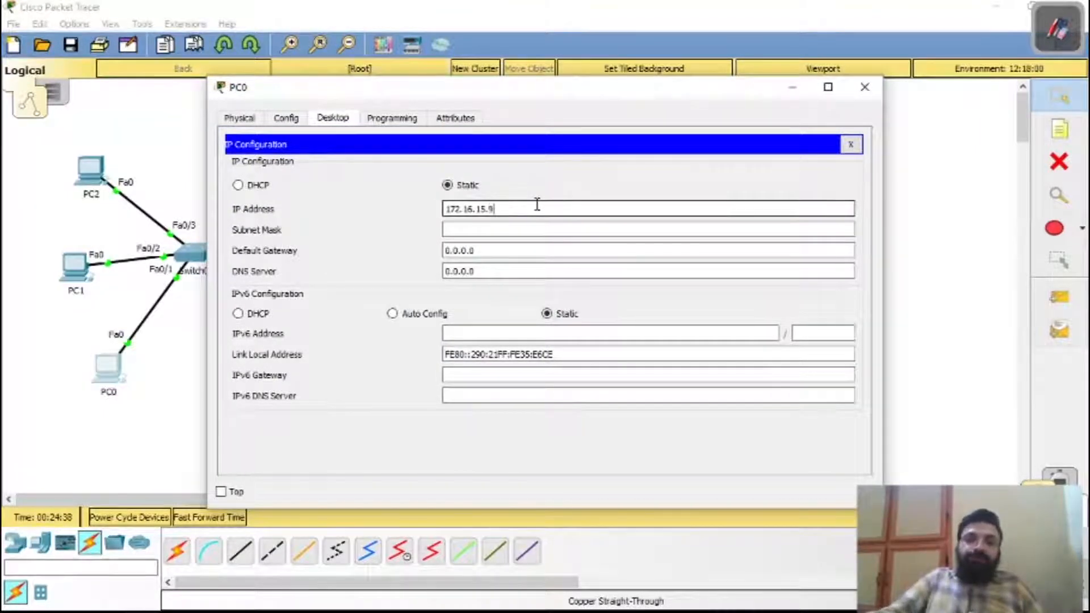
pyautogui.press('BackSpace')
pyautogui.write('8')
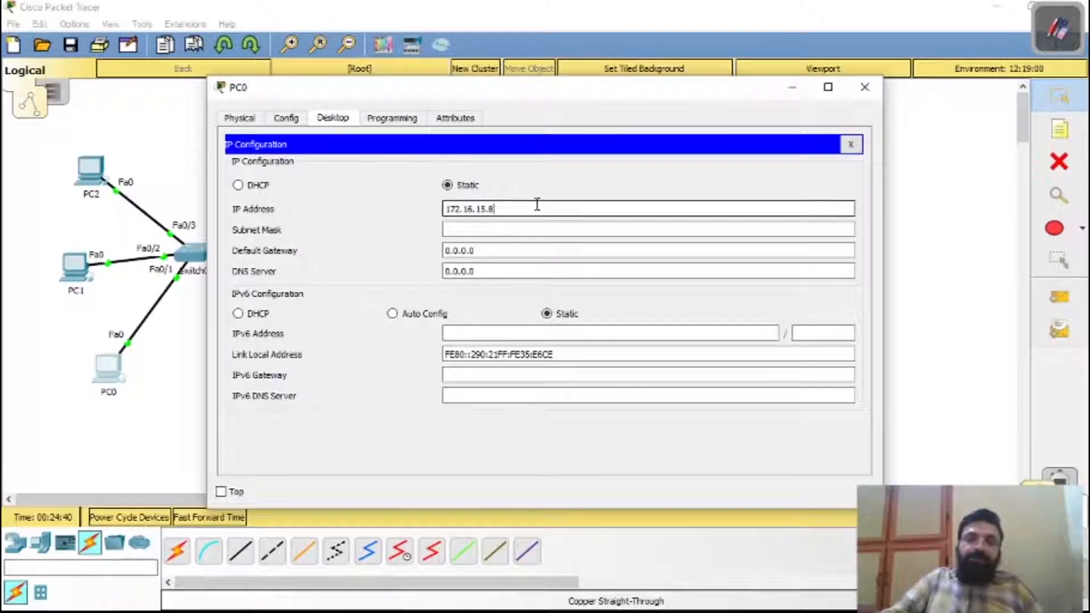
pyautogui.press('BackSpace')
pyautogui.write('6')
pyautogui.press('Tab')
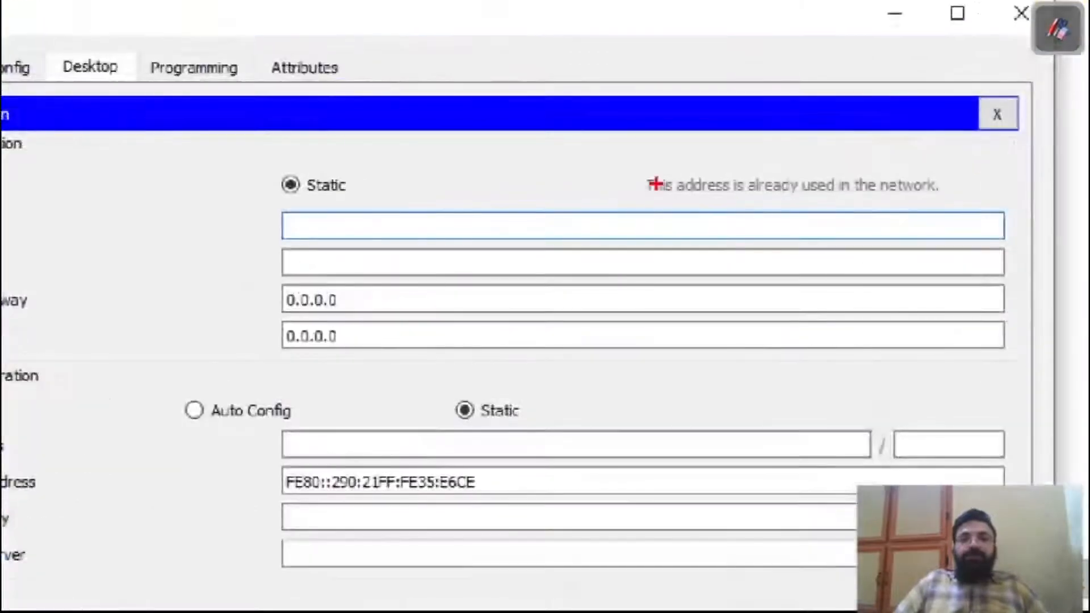
pyautogui.moveTo(643, 203); pyautogui.dragTo(990, 193)
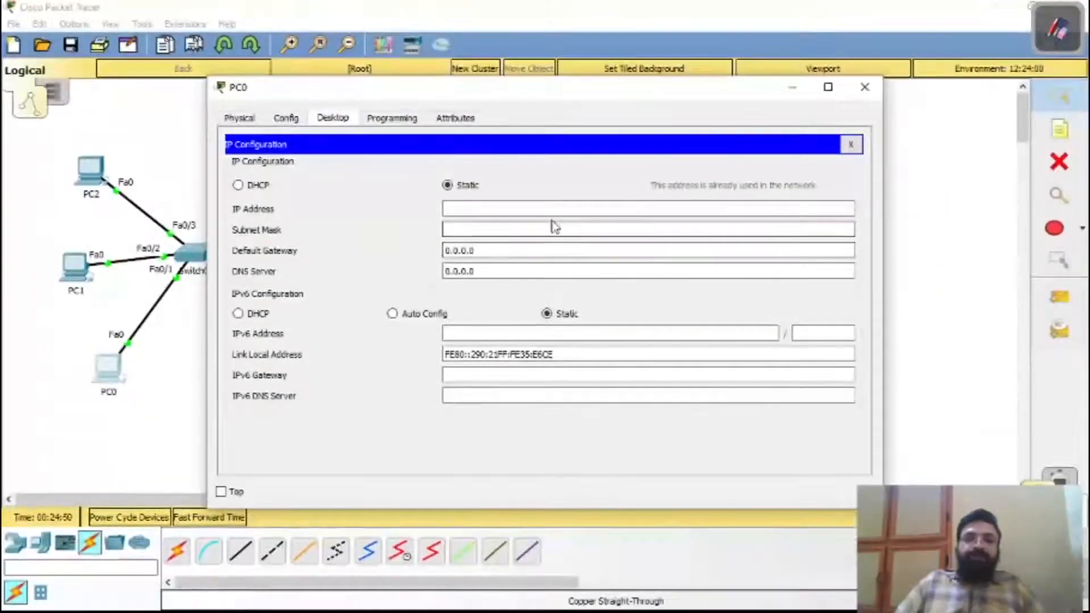
# - Assign PC0 the static IP address 172.16.15.8 with the default subnet mask 255.255.0.0, and close its window
pyautogui.click(558, 209)
pyautogui.write('172.16.15.10')
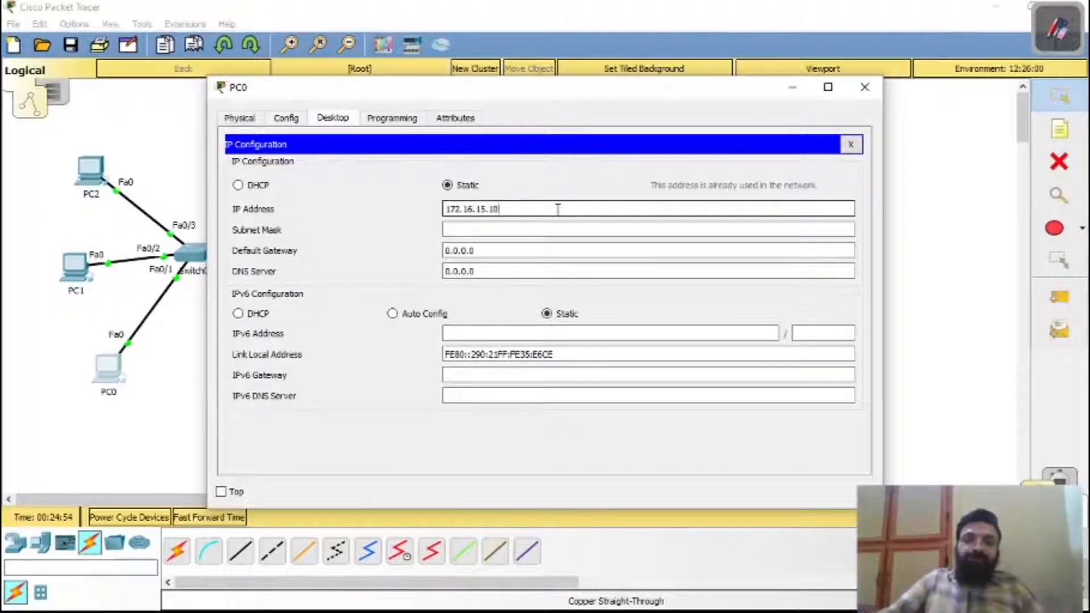
pyautogui.press('BackSpace')
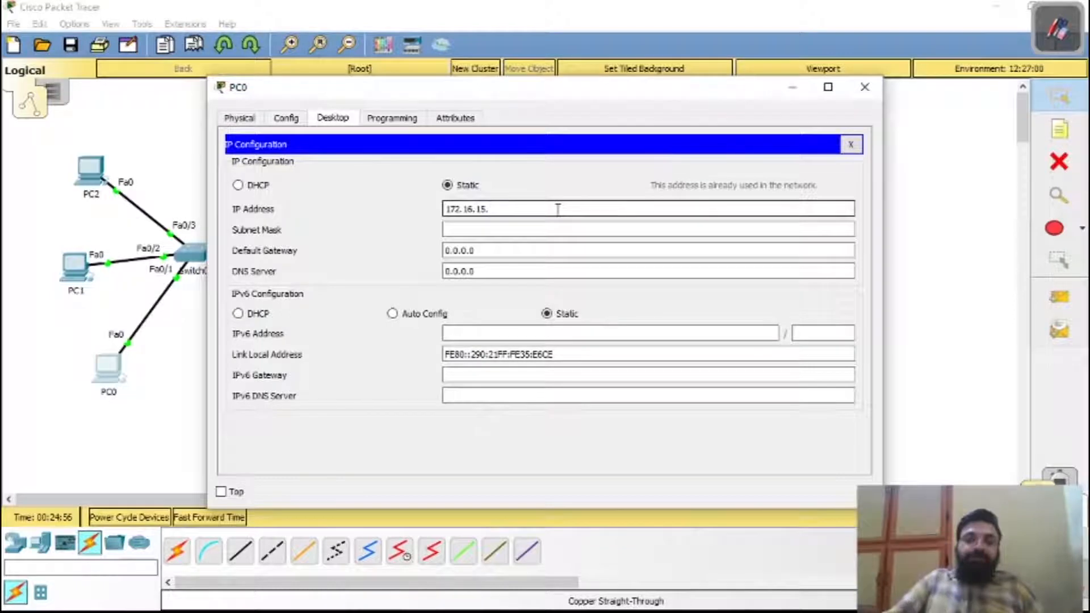
pyautogui.click(551, 229)
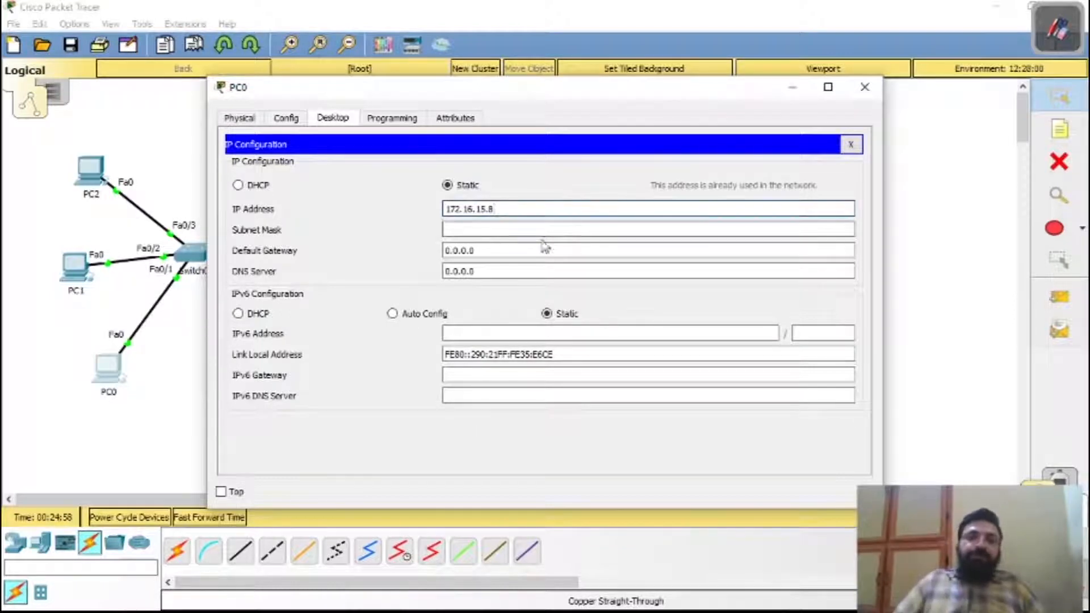
pyautogui.click(481, 209)
pyautogui.click(477, 209)
pyautogui.moveTo(475, 209); pyautogui.dragTo(444, 208)
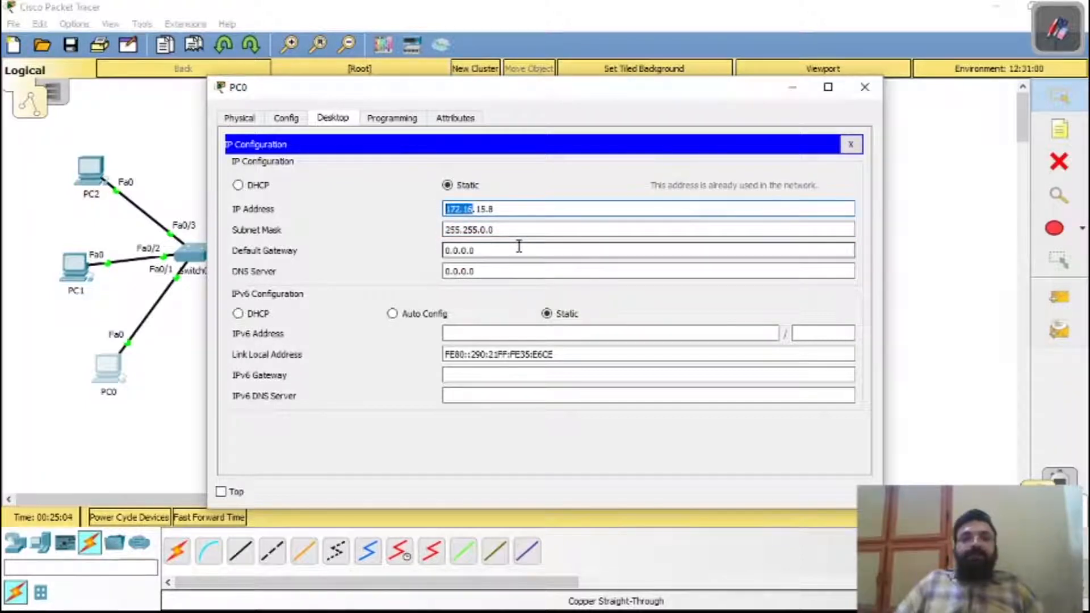
pyautogui.click(865, 87)
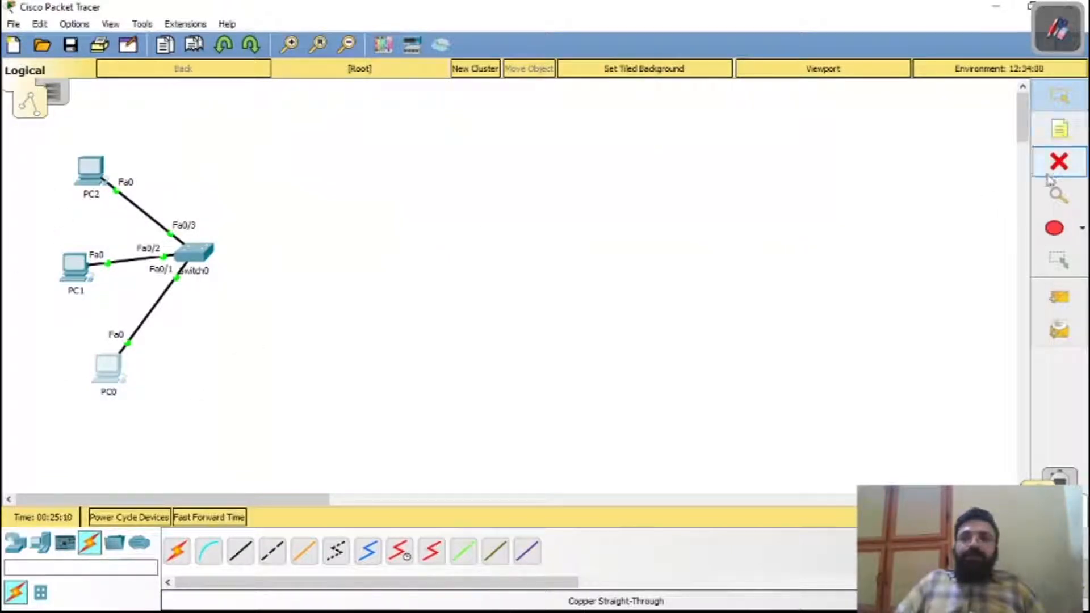
# - Draw a rectangle with a black outline and light cyan fill around the three PCs and the switch
pyautogui.click(1082, 228)
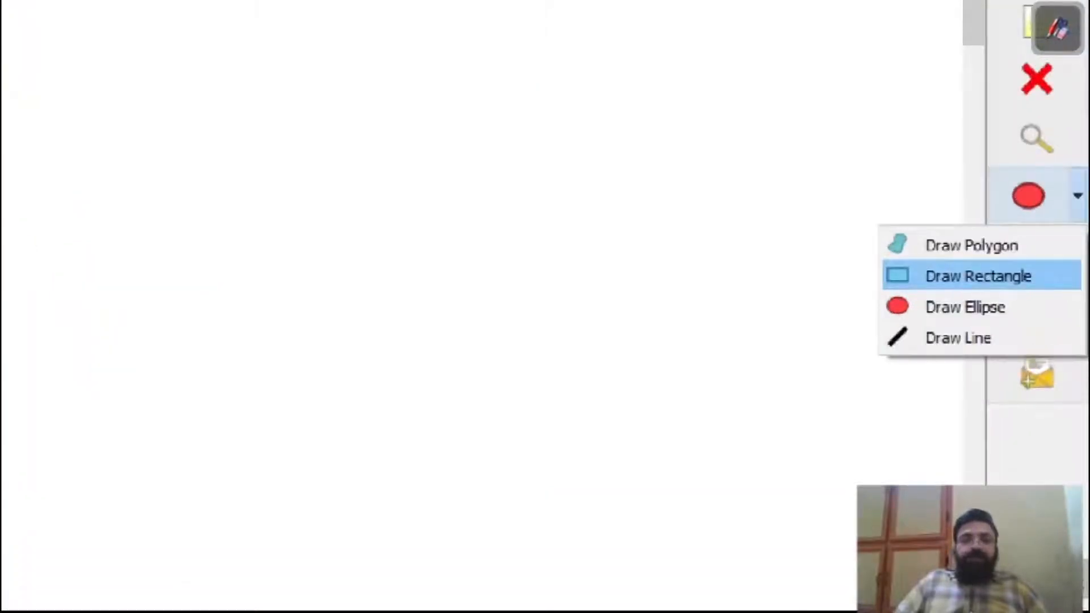
pyautogui.click(1028, 196)
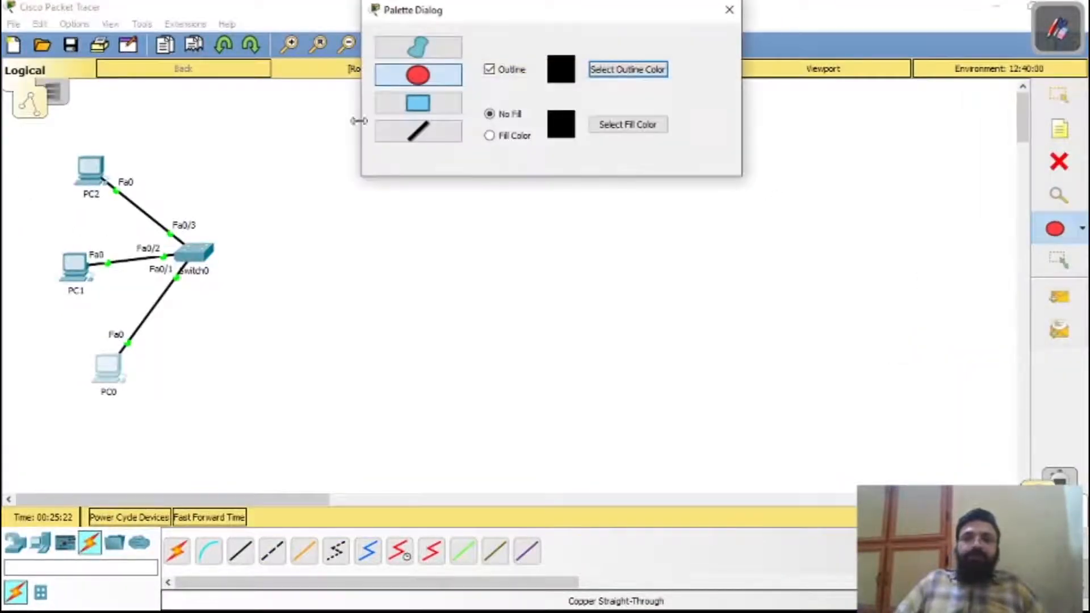
pyautogui.click(434, 111)
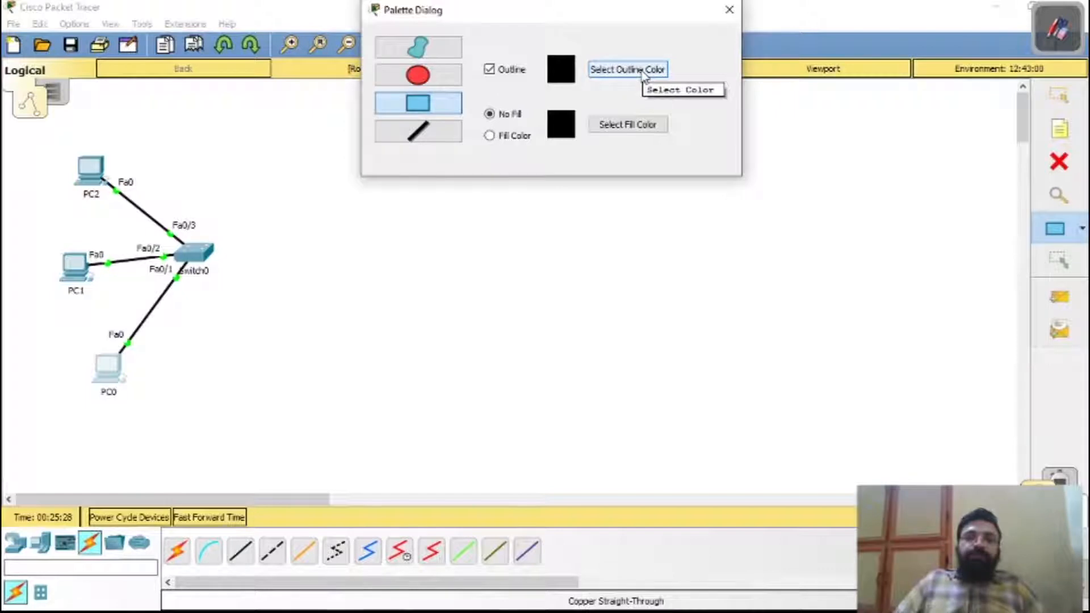
pyautogui.click(528, 136)
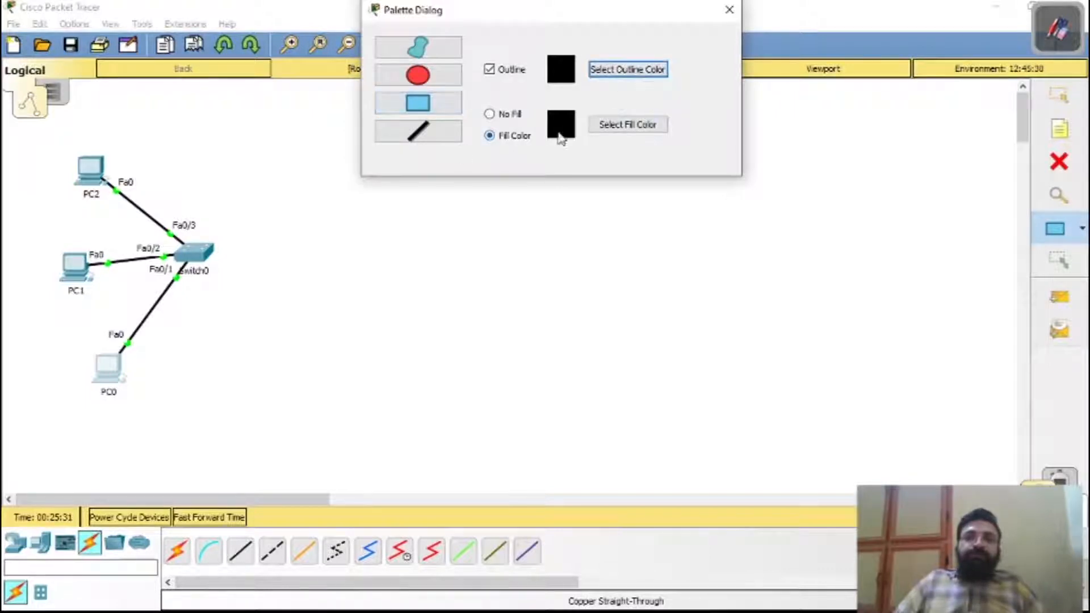
pyautogui.click(627, 125)
pyautogui.click(513, 217)
pyautogui.click(649, 446)
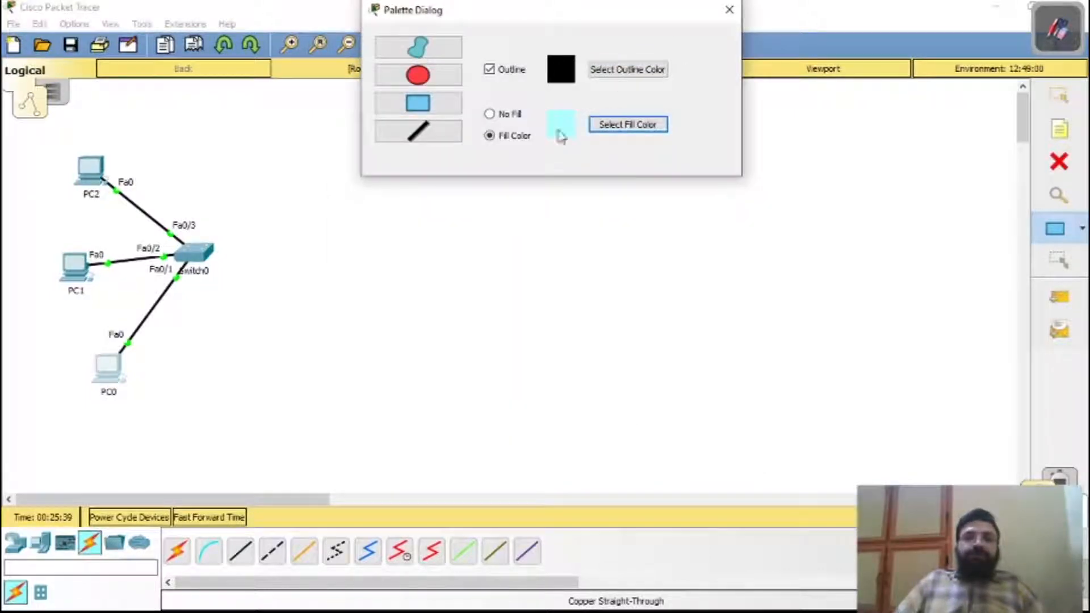
pyautogui.click(730, 10)
pyautogui.moveTo(29, 131)
pyautogui.mouseDown()
pyautogui.moveTo(128, 278)
pyautogui.moveTo(260, 410)
pyautogui.mouseUp()
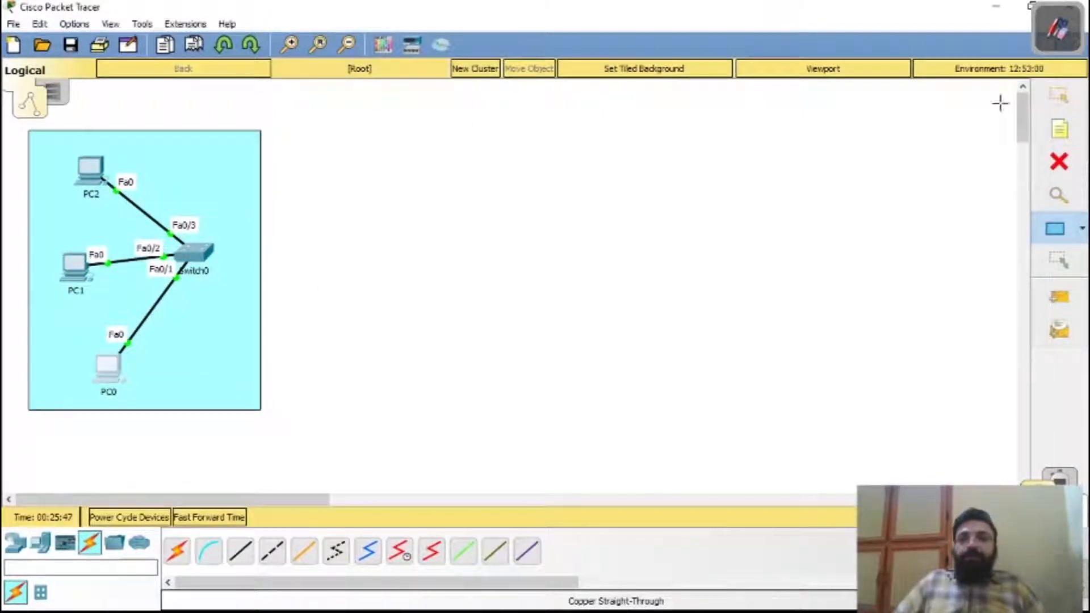
# - Place a note reading "CS Network : 172.16.0.0" just below the cyan rectangle
pyautogui.click(1059, 129)
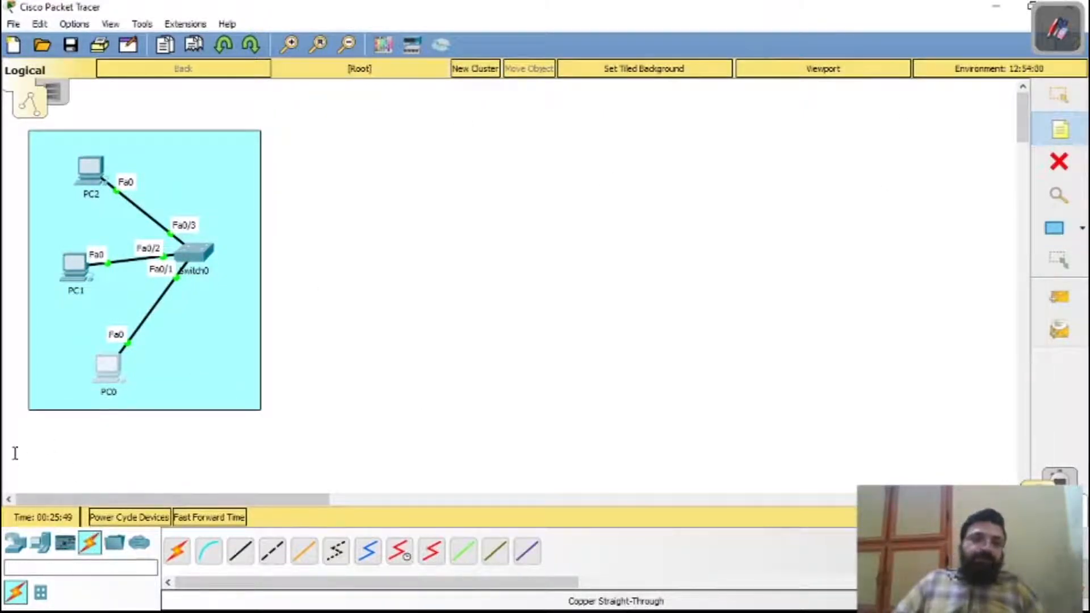
pyautogui.click(38, 428)
pyautogui.write('CS N')
pyautogui.write('etwork')
pyautogui.write(' :')
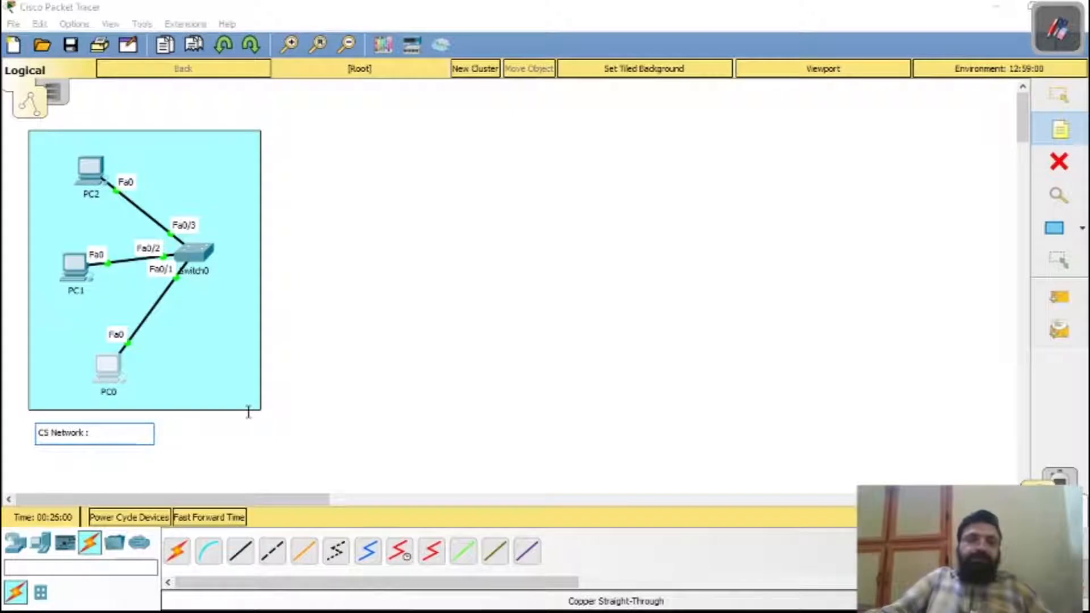
pyautogui.write(' 172.1')
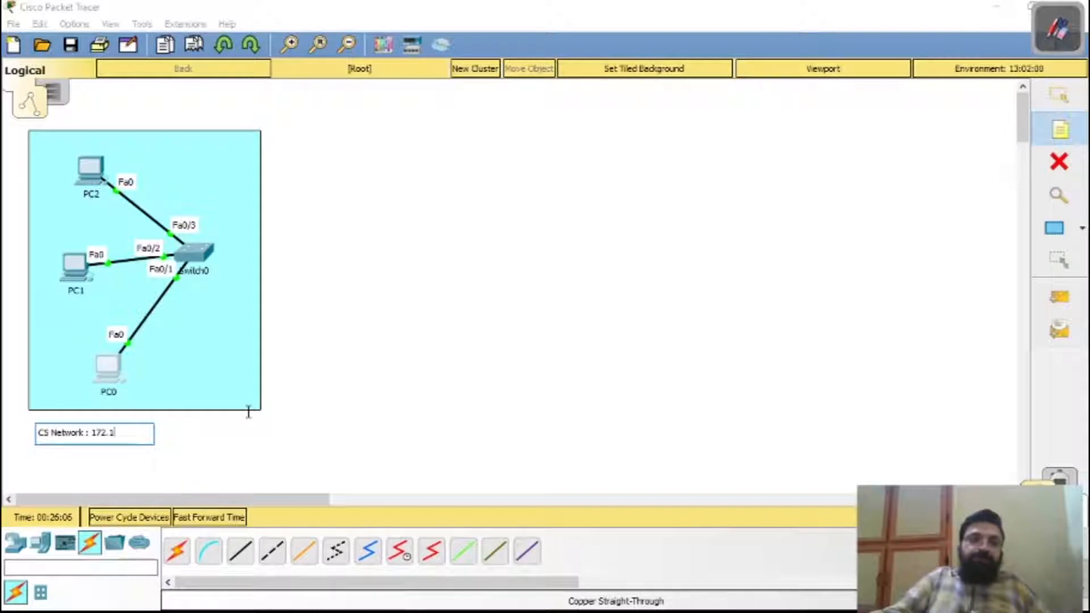
pyautogui.write('6.0.0')
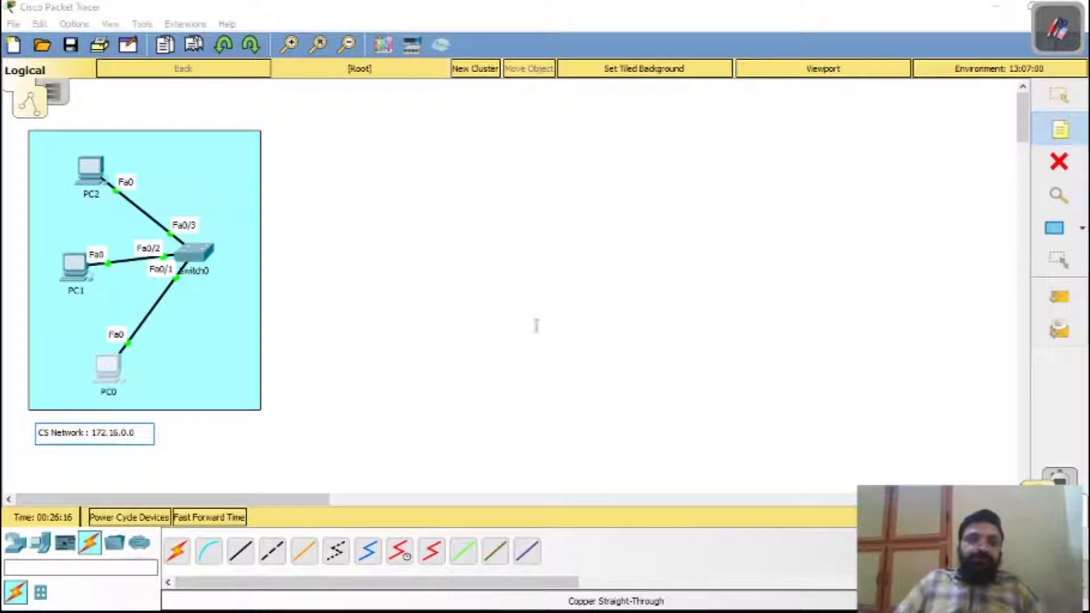
pyautogui.press('Escape')
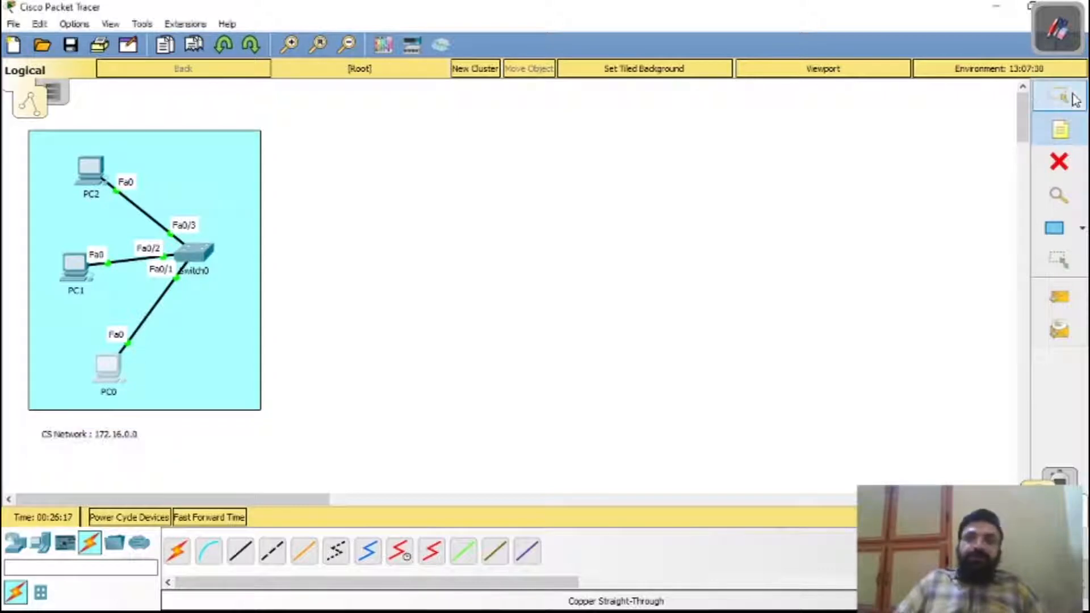
# - Review PC0's IP configuration and close its window
pyautogui.click(101, 364)
pyautogui.click(297, 176)
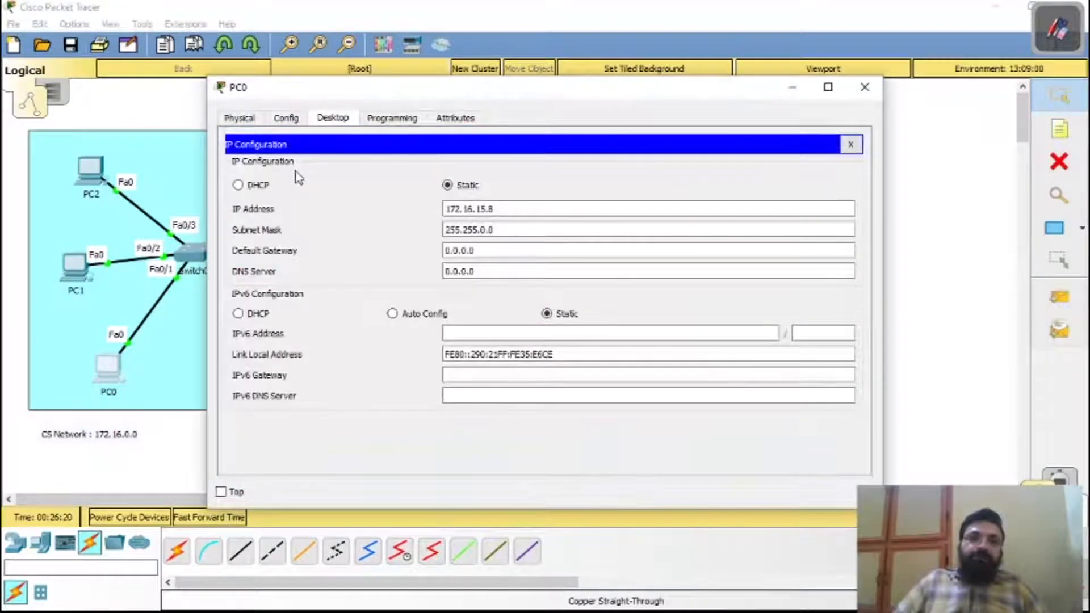
pyautogui.click(865, 87)
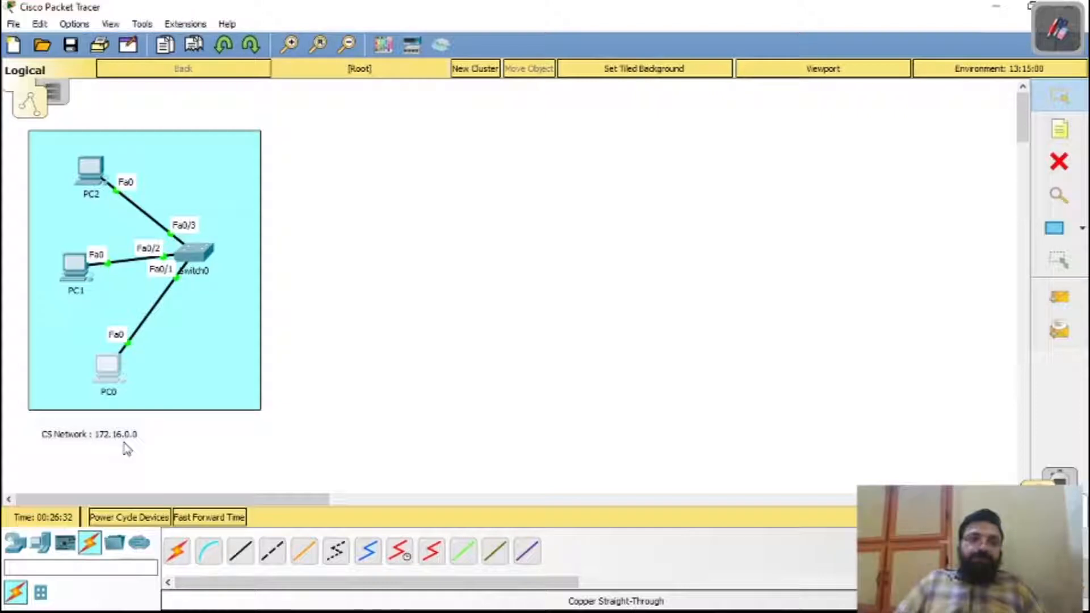
# - Move the "CS Network : 172.16.0.0" note slightly so it sits closer beneath the middle of the cyan rectangle
pyautogui.moveTo(133, 427); pyautogui.dragTo(128, 423)
pyautogui.click(129, 423)
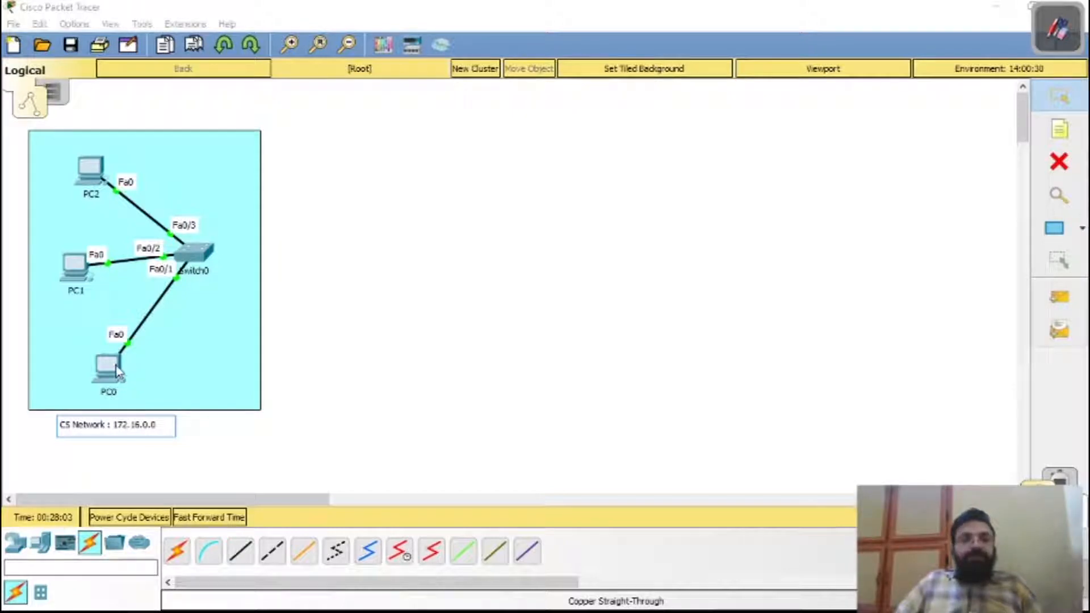
# - Ping 172.16.15.10 from PC0's command prompt to test connectivity, and close PC0's window
pyautogui.click(110, 368)
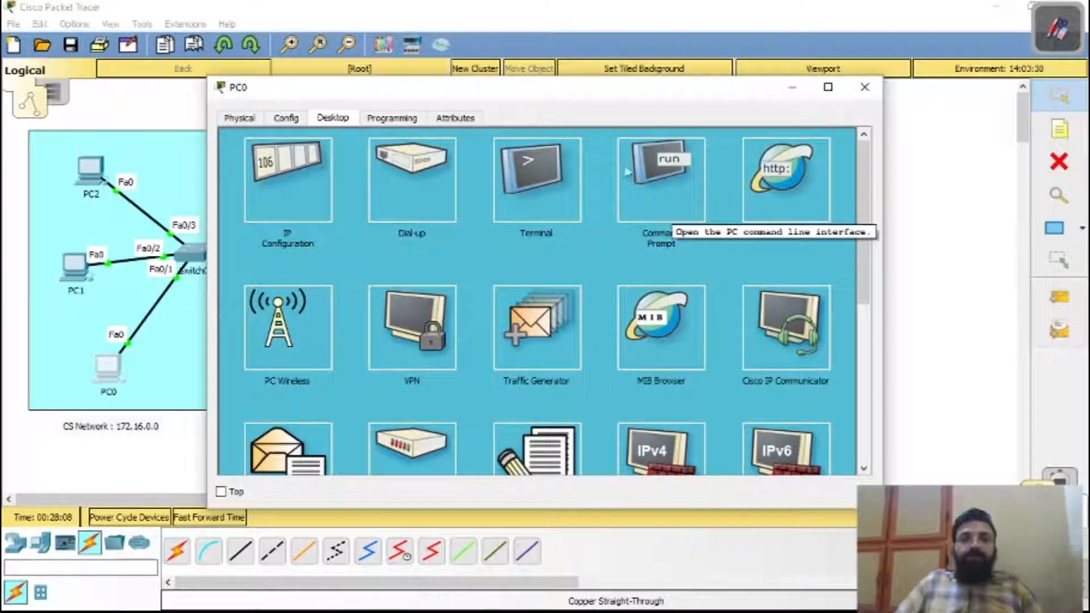
pyautogui.click(653, 189)
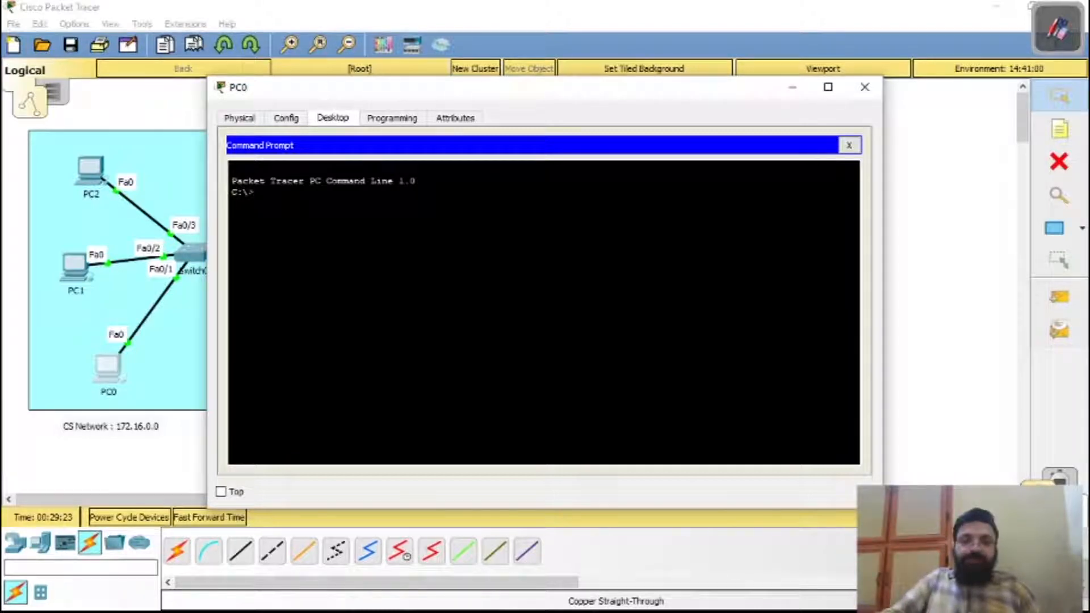
pyautogui.write('ping')
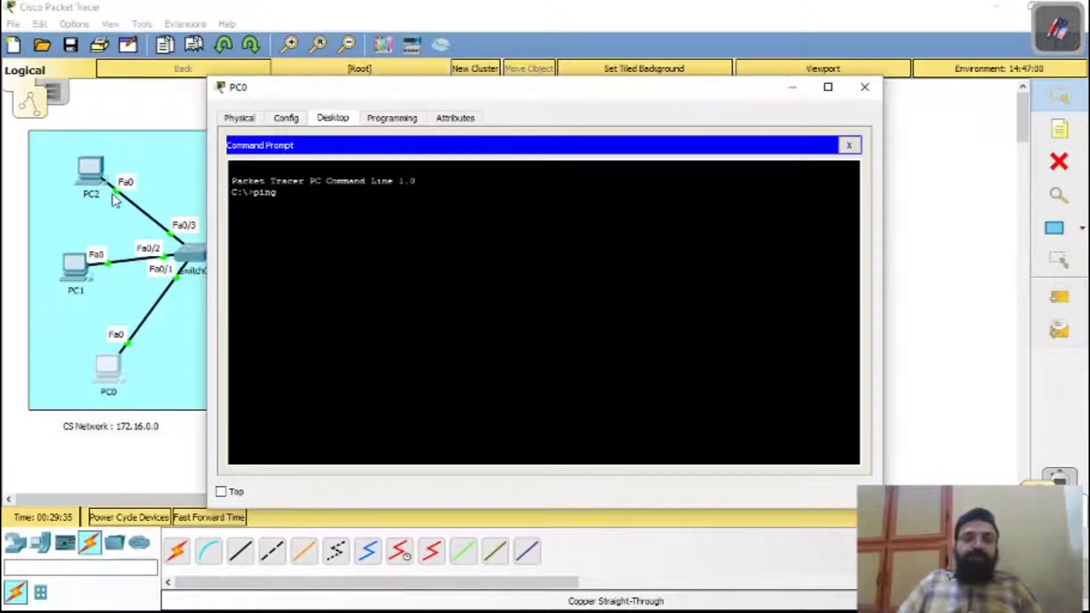
pyautogui.write('17')
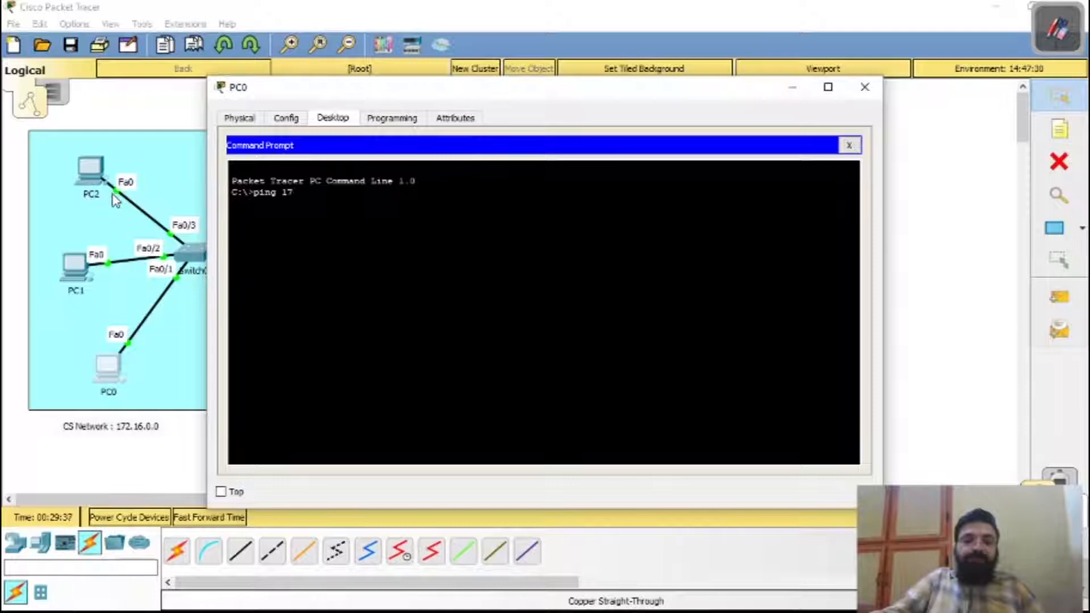
pyautogui.write('2.16.16')
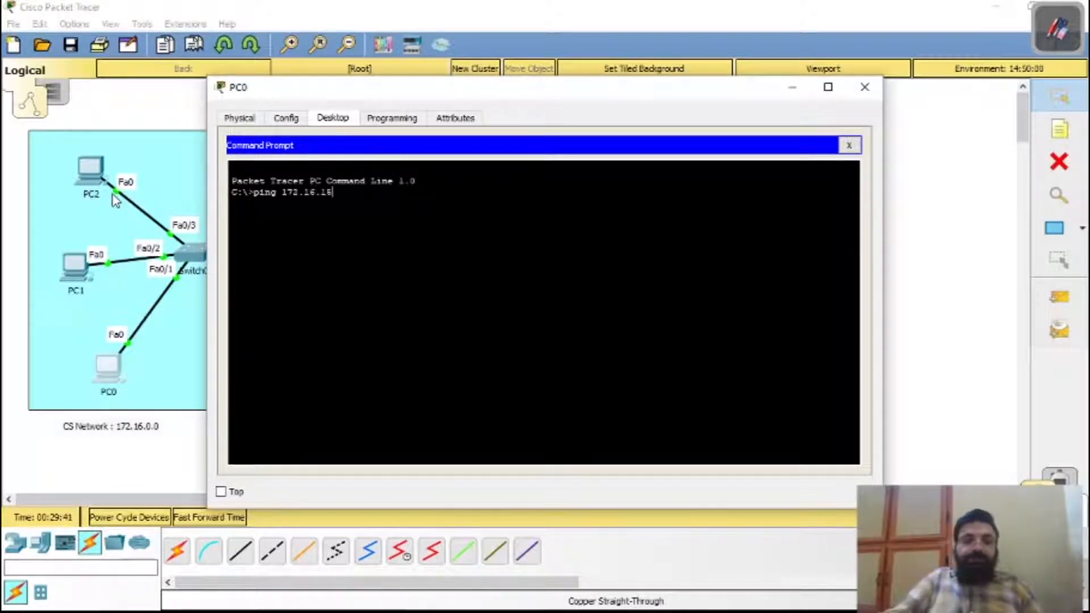
pyautogui.write('.10')
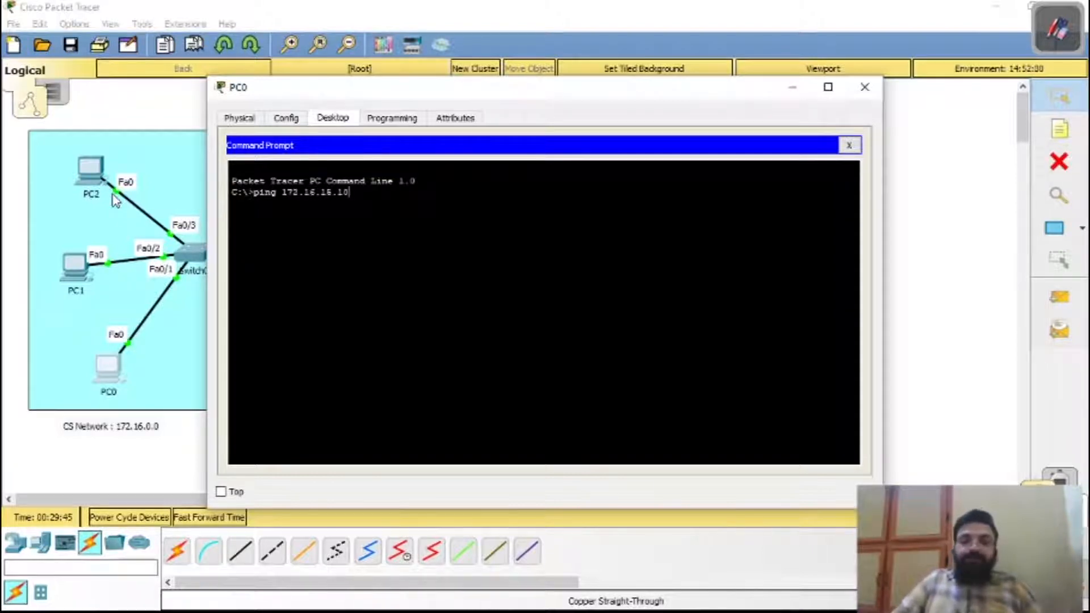
pyautogui.press('Return')
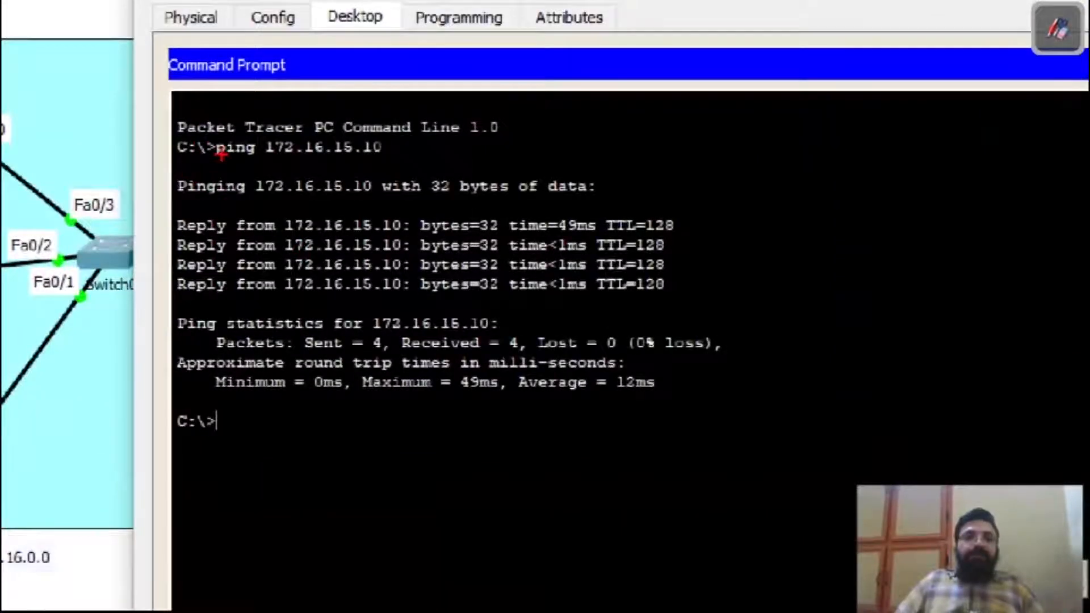
pyautogui.moveTo(222, 159); pyautogui.dragTo(399, 154)
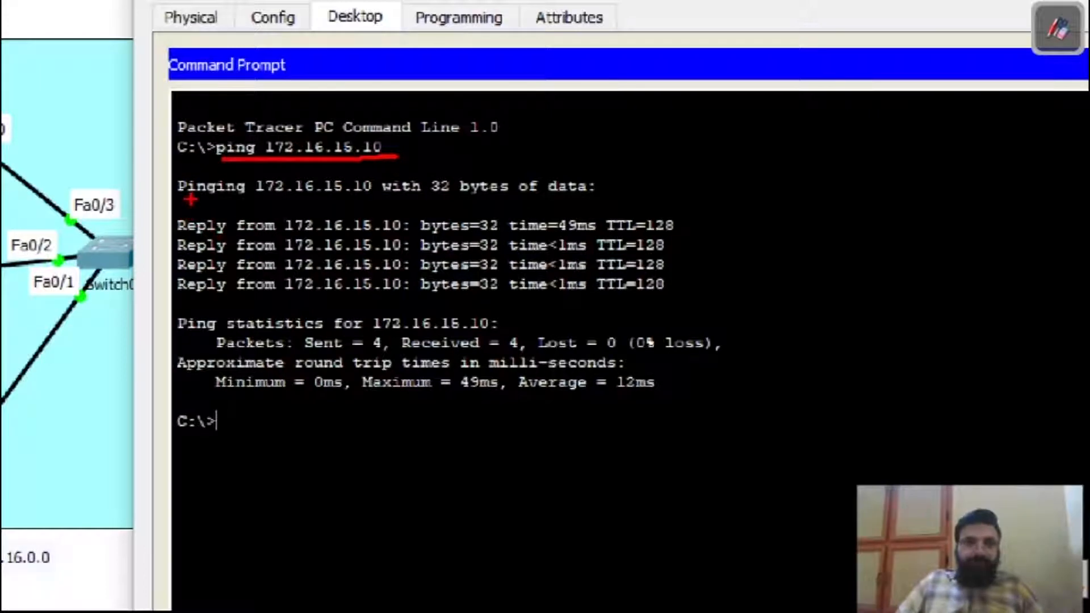
pyautogui.moveTo(182, 209)
pyautogui.mouseDown()
pyautogui.moveTo(443, 215)
pyautogui.moveTo(636, 204)
pyautogui.moveTo(703, 224)
pyautogui.moveTo(658, 309)
pyautogui.moveTo(168, 306)
pyautogui.moveTo(168, 198)
pyautogui.moveTo(197, 202)
pyautogui.mouseUp()
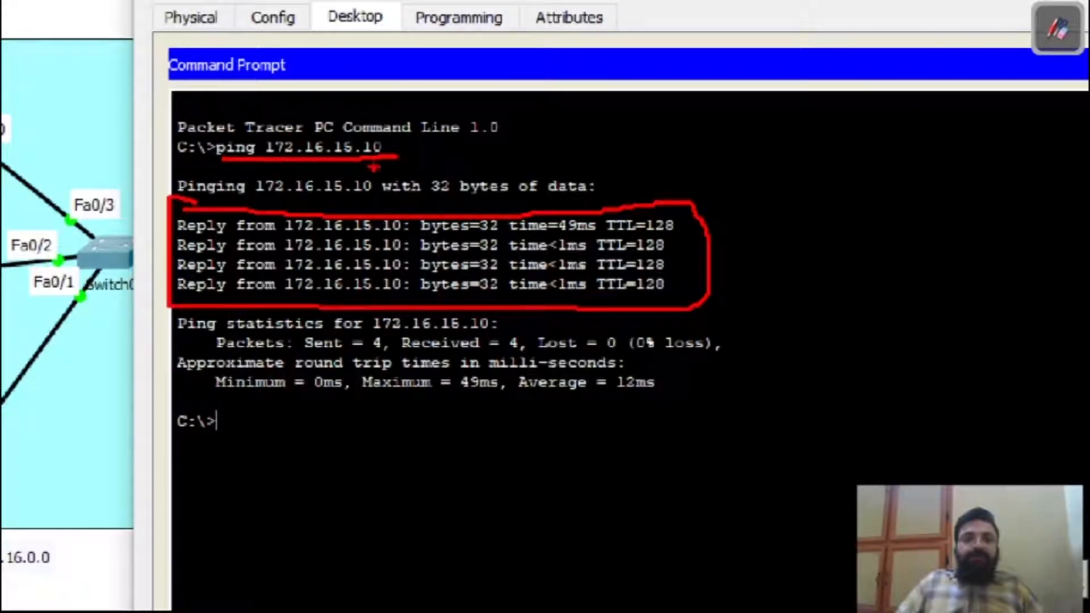
pyautogui.press('Escape')
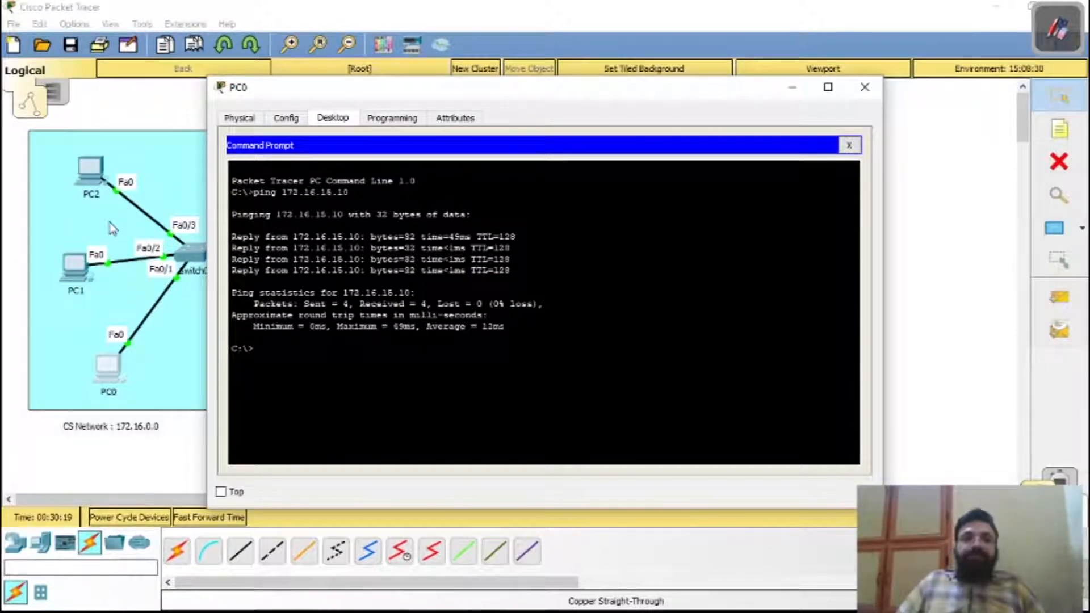
pyautogui.click(863, 91)
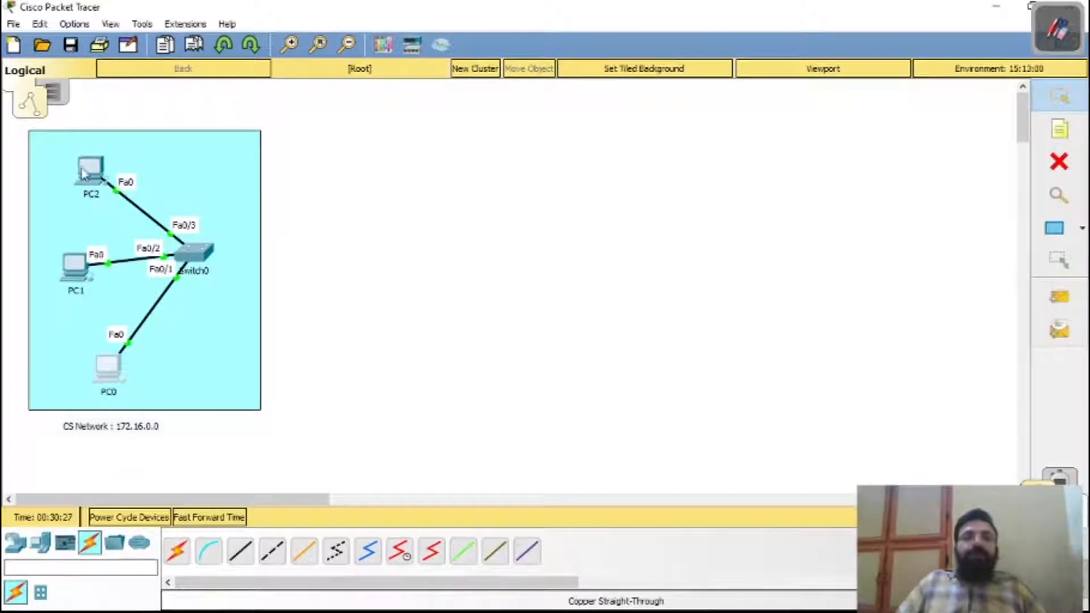
# - Place two generic PCs in the empty area to the right of the CS network, one well above the other
pyautogui.moveTo(79, 271)
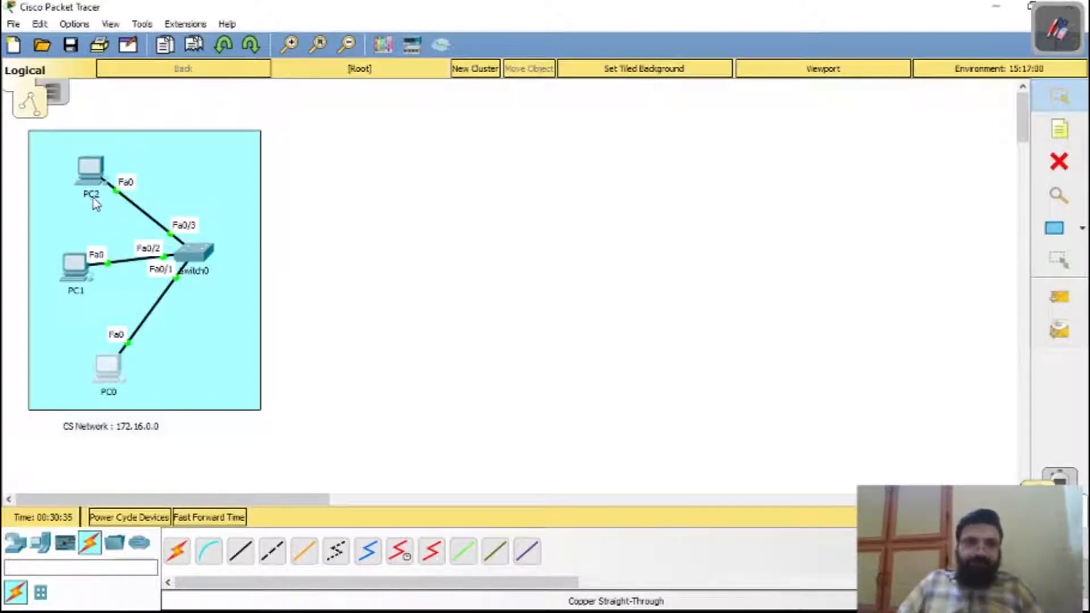
pyautogui.moveTo(94, 203)
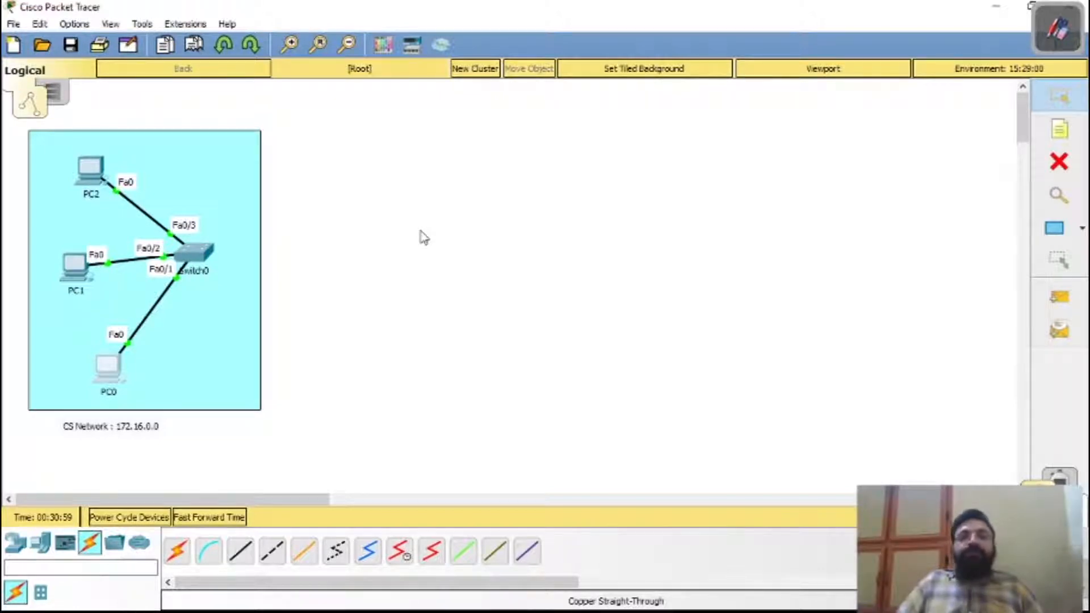
pyautogui.click(41, 544)
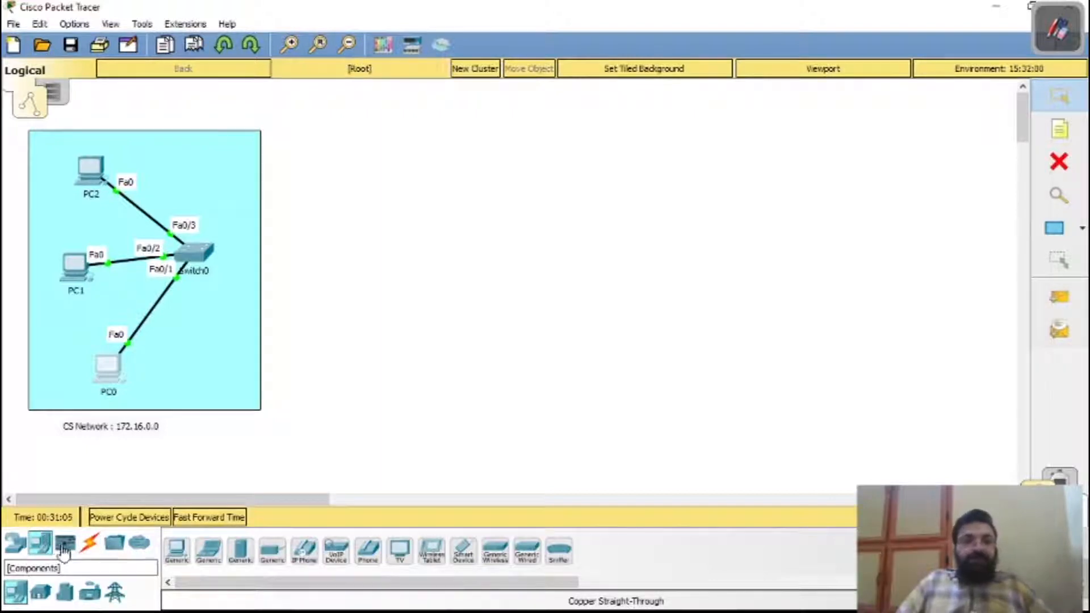
pyautogui.click(183, 560)
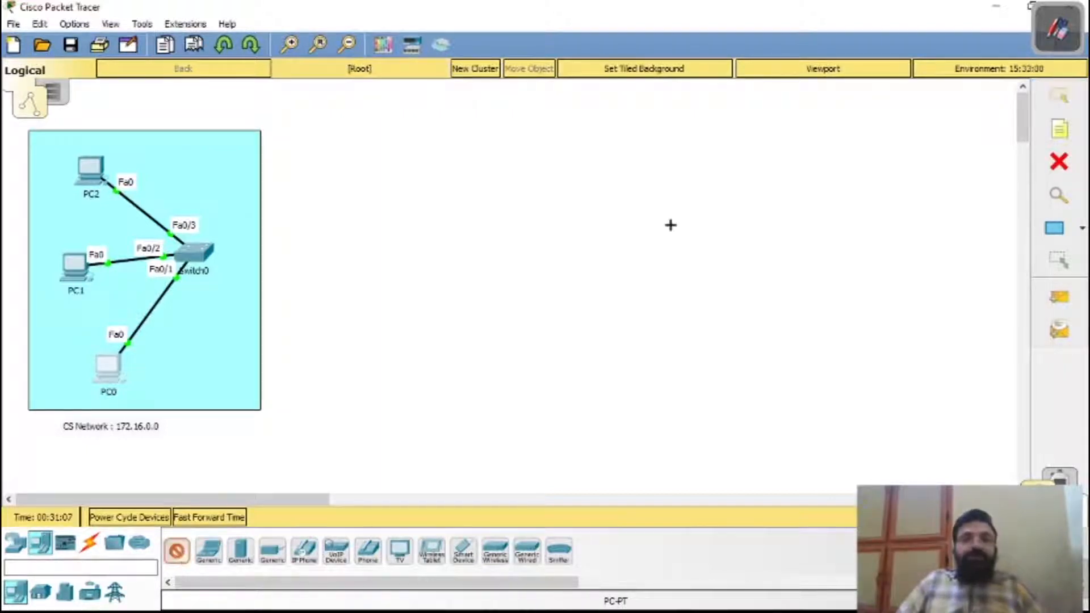
pyautogui.click(541, 160)
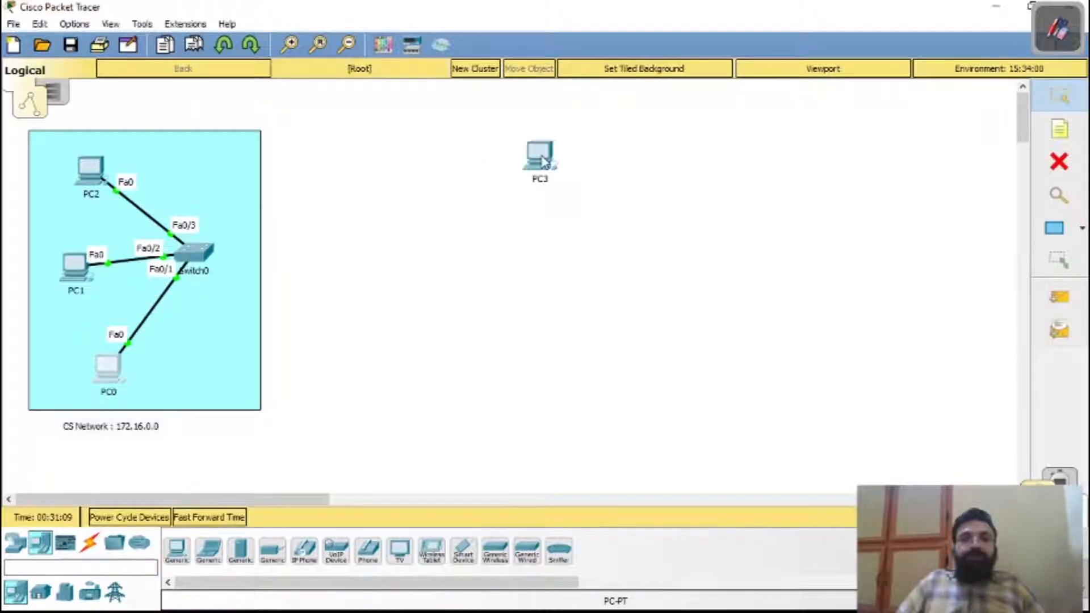
pyautogui.click(170, 564)
pyautogui.click(534, 355)
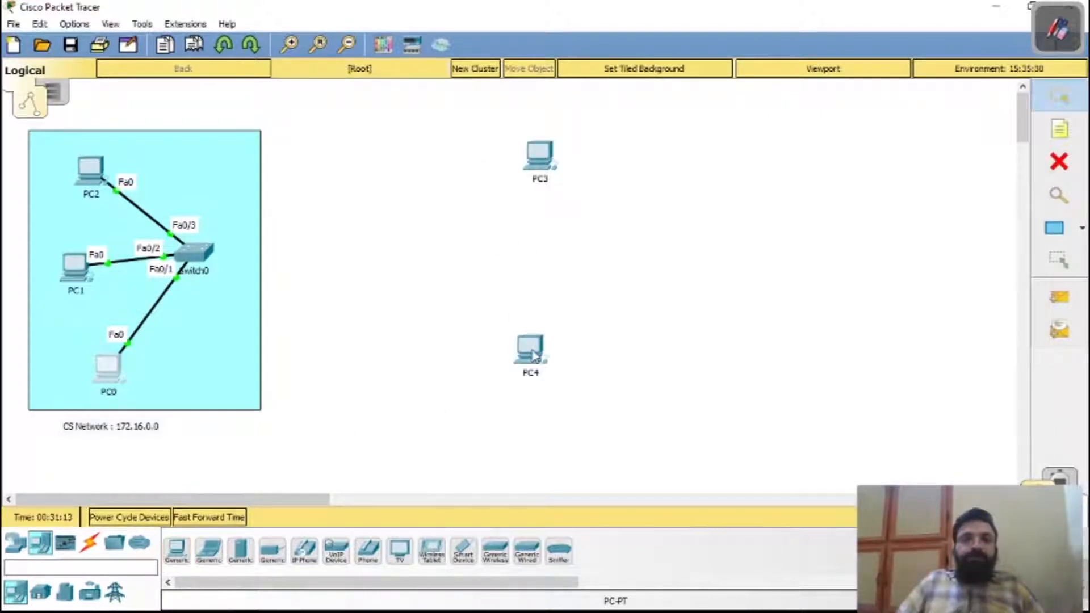
# - Place a 2960 switch between the two new PCs
pyautogui.click(15, 542)
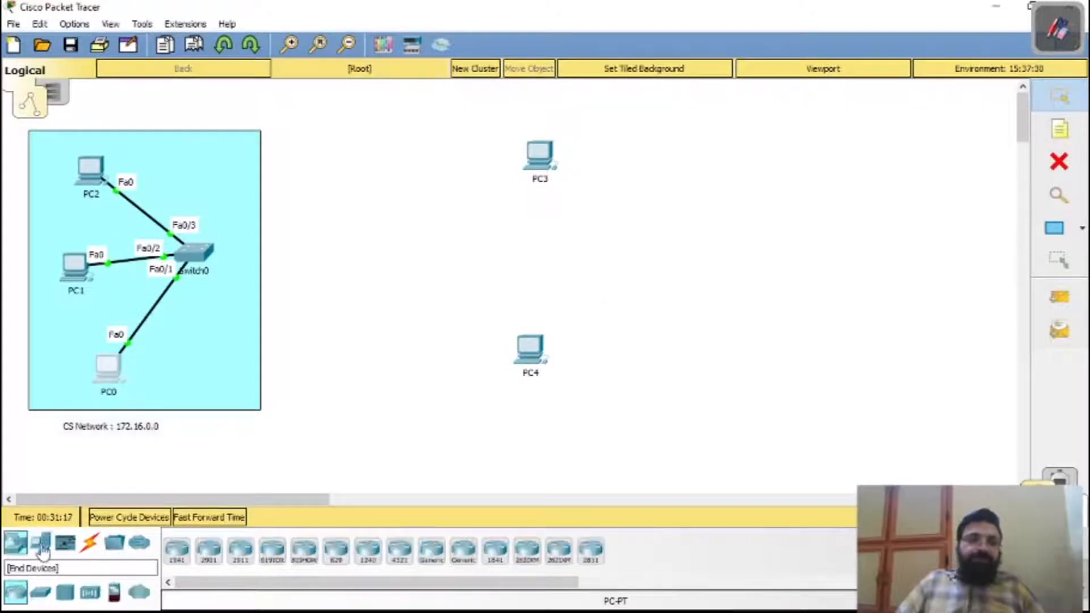
pyautogui.click(40, 542)
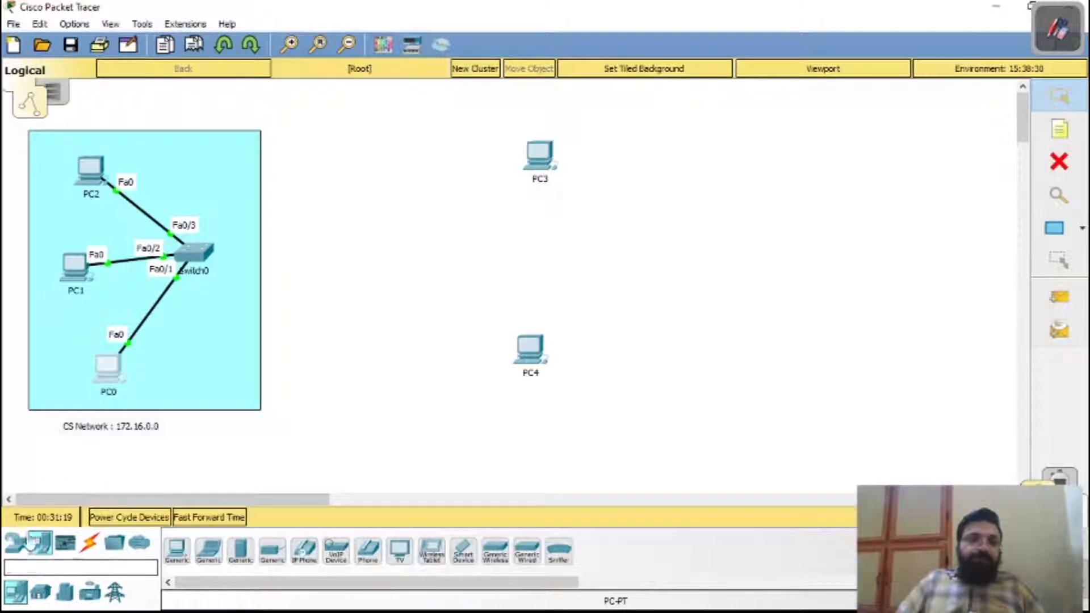
pyautogui.click(15, 542)
pyautogui.click(43, 593)
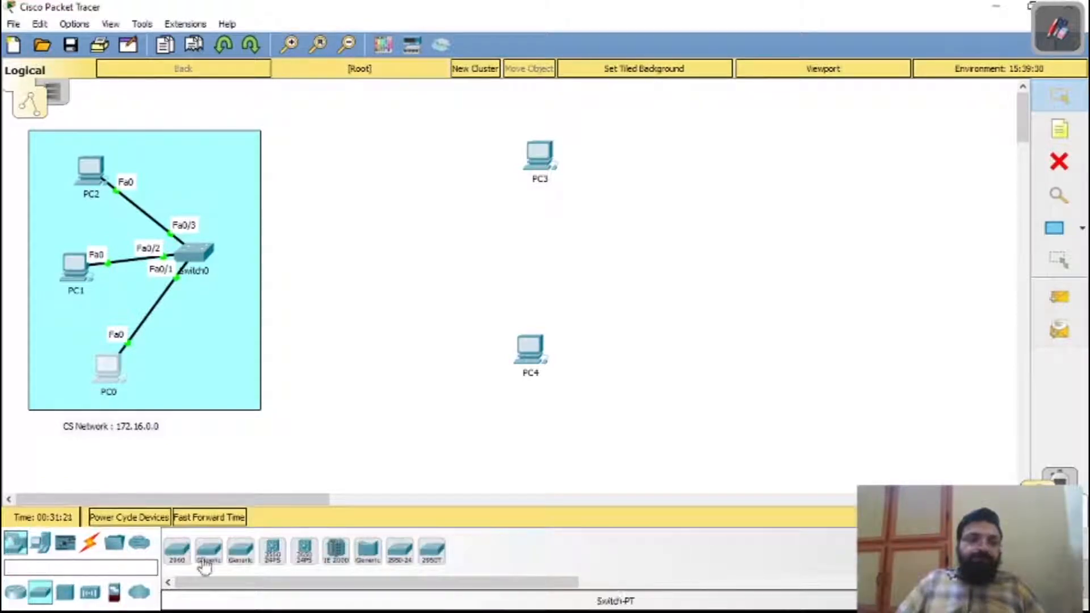
pyautogui.click(179, 559)
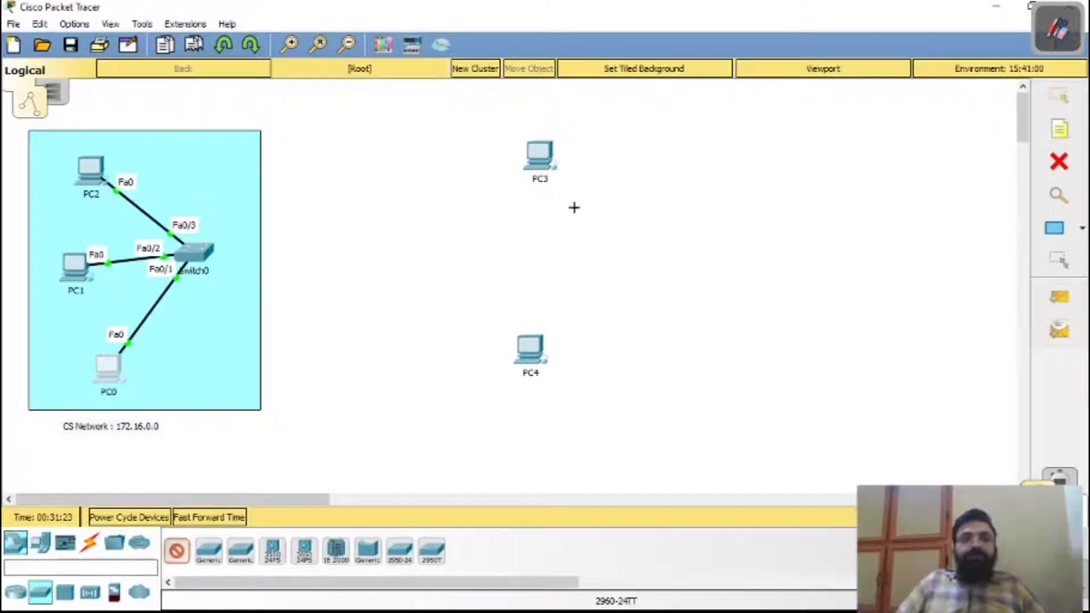
pyautogui.click(527, 230)
# - Examine the ports of Switch1 in its physical device view, and close its window
pyautogui.click(531, 241)
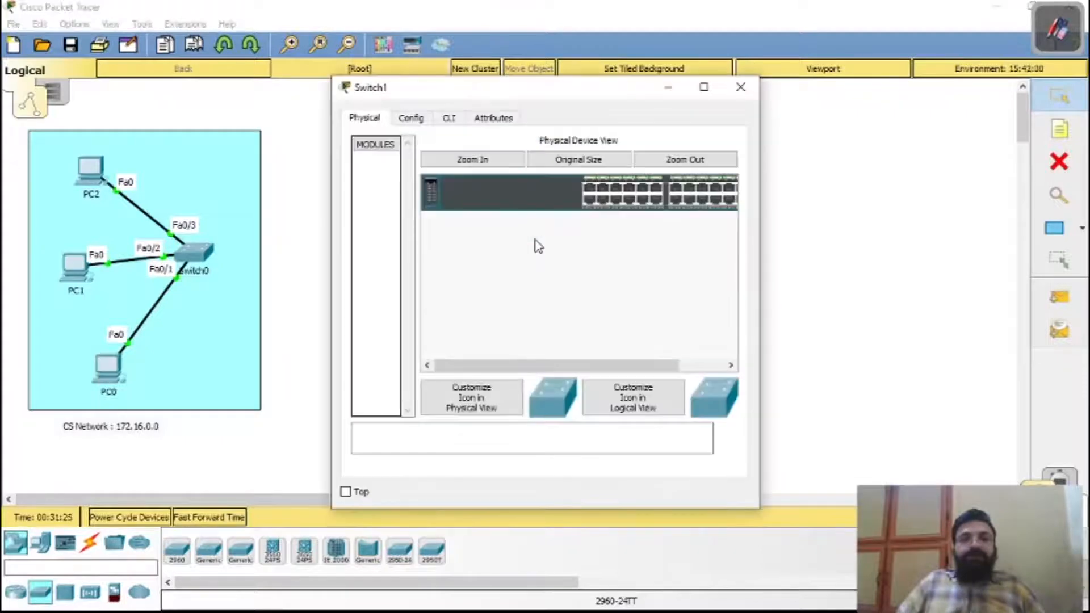
pyautogui.moveTo(557, 368); pyautogui.dragTo(644, 367)
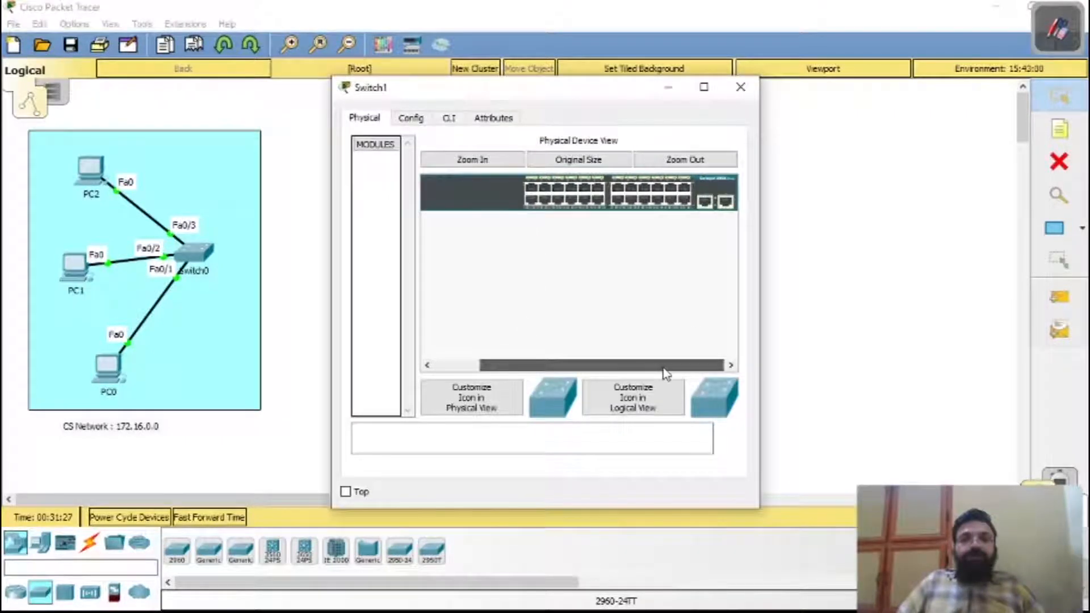
pyautogui.hotkey('ctrl', '1')
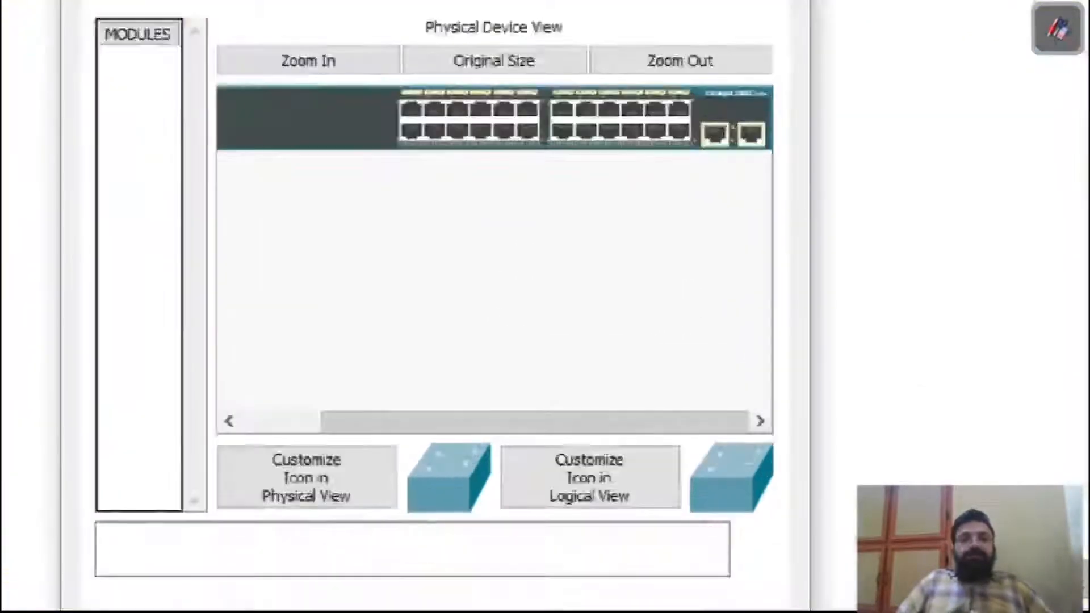
pyautogui.click(565, 226)
pyautogui.moveTo(483, 221); pyautogui.dragTo(789, 226)
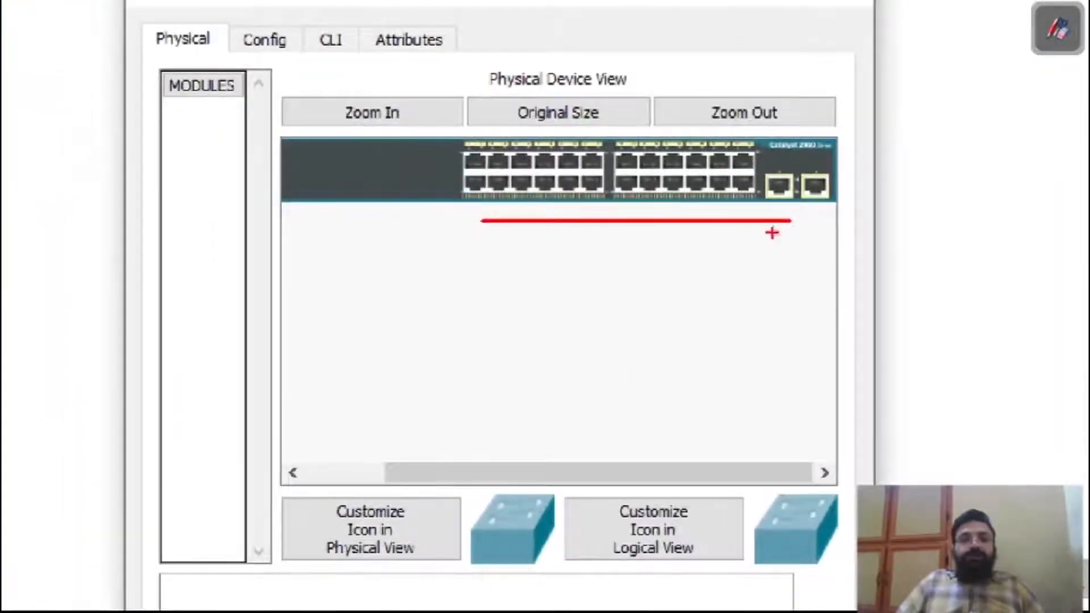
pyautogui.press('Escape')
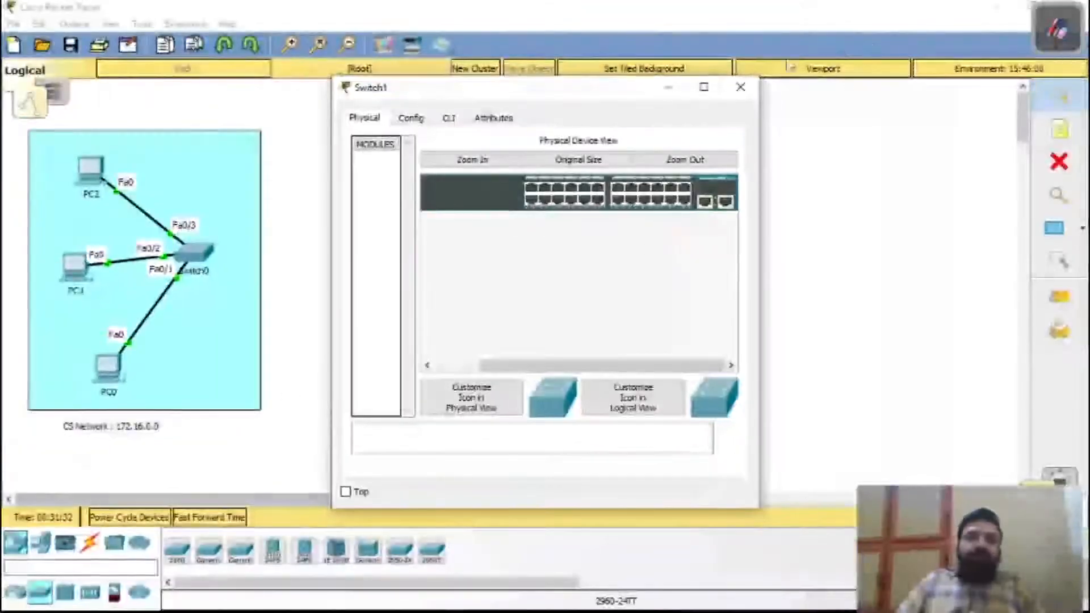
pyautogui.click(740, 87)
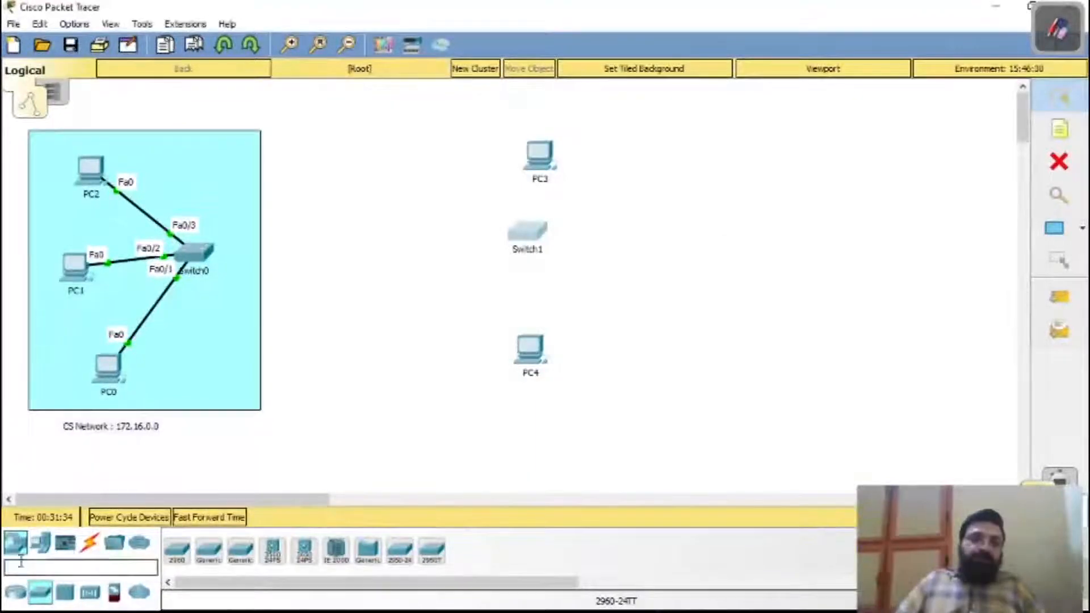
# - Connect PC3's FastEthernet0 port to Switch1's FastEthernet0/5 port with a copper straight-through cable
pyautogui.click(89, 543)
pyautogui.hscroll(2, 316, 583)
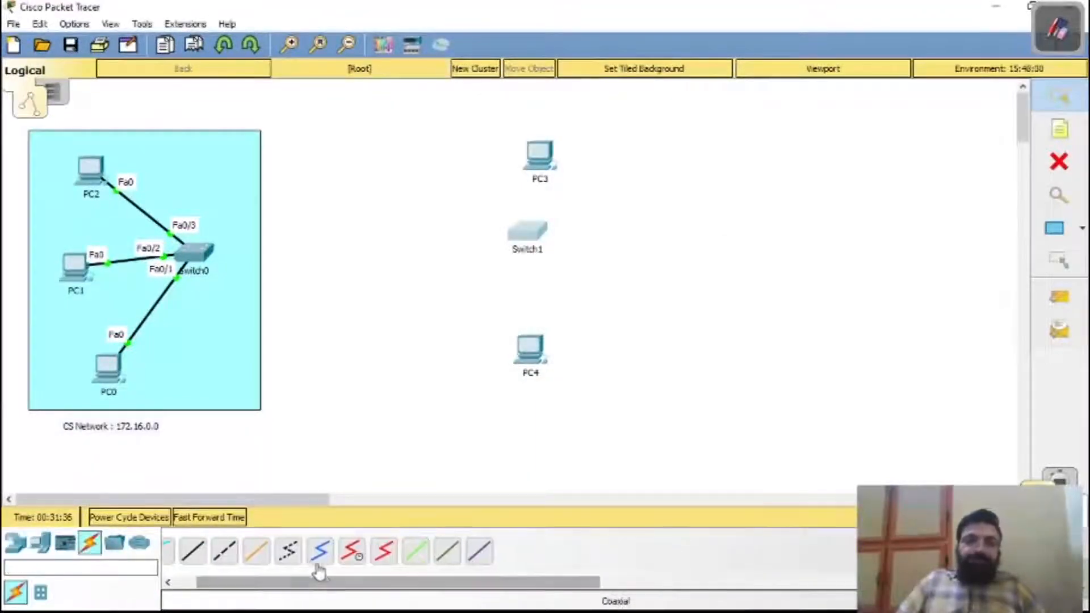
pyautogui.moveTo(288, 583); pyautogui.dragTo(226, 586)
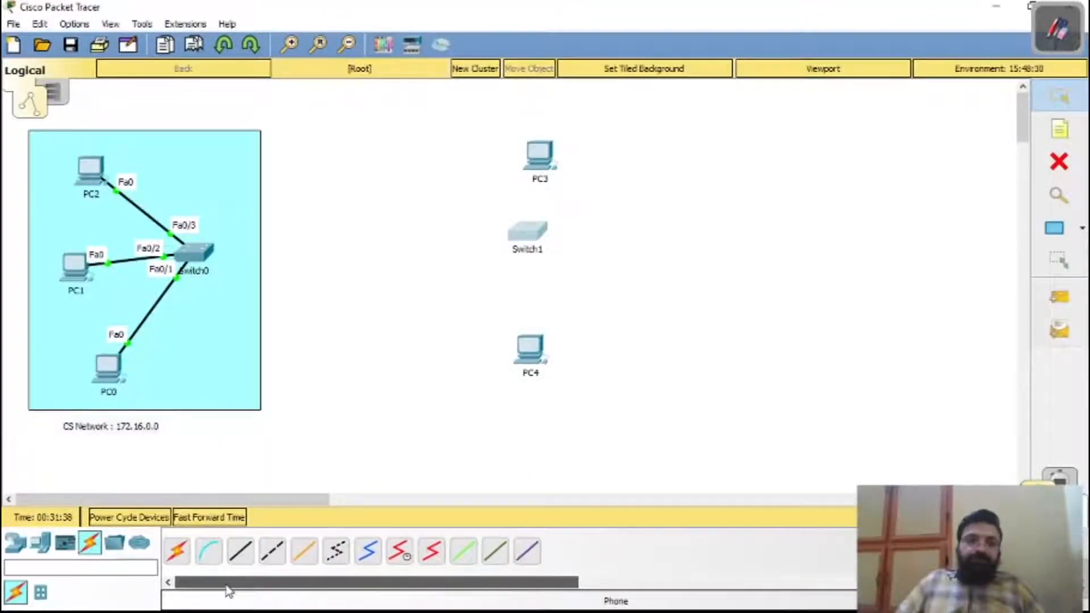
pyautogui.click(242, 552)
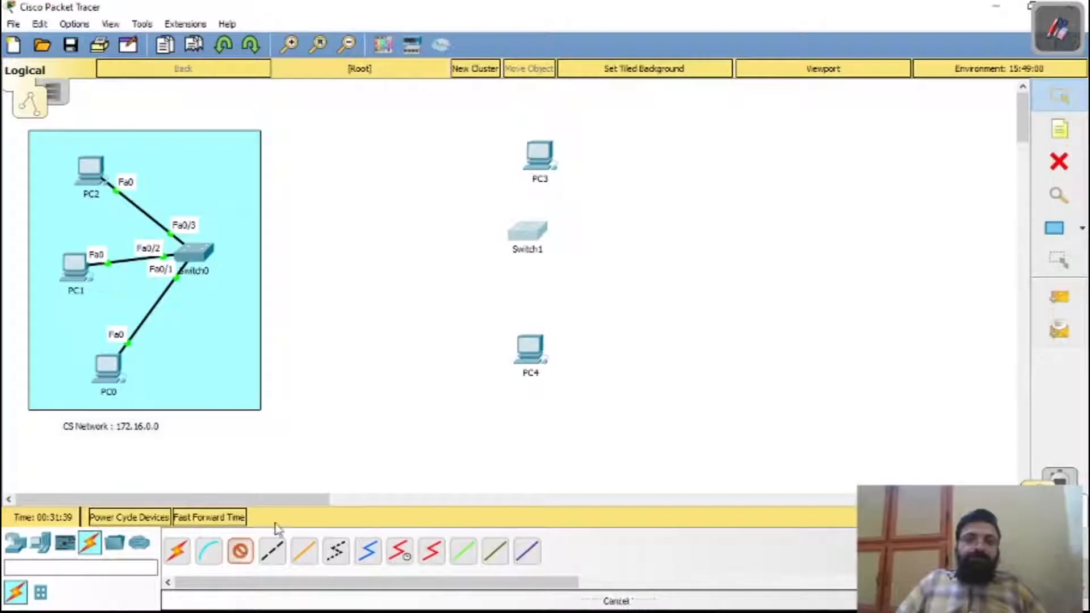
pyautogui.click(538, 170)
pyautogui.click(586, 232)
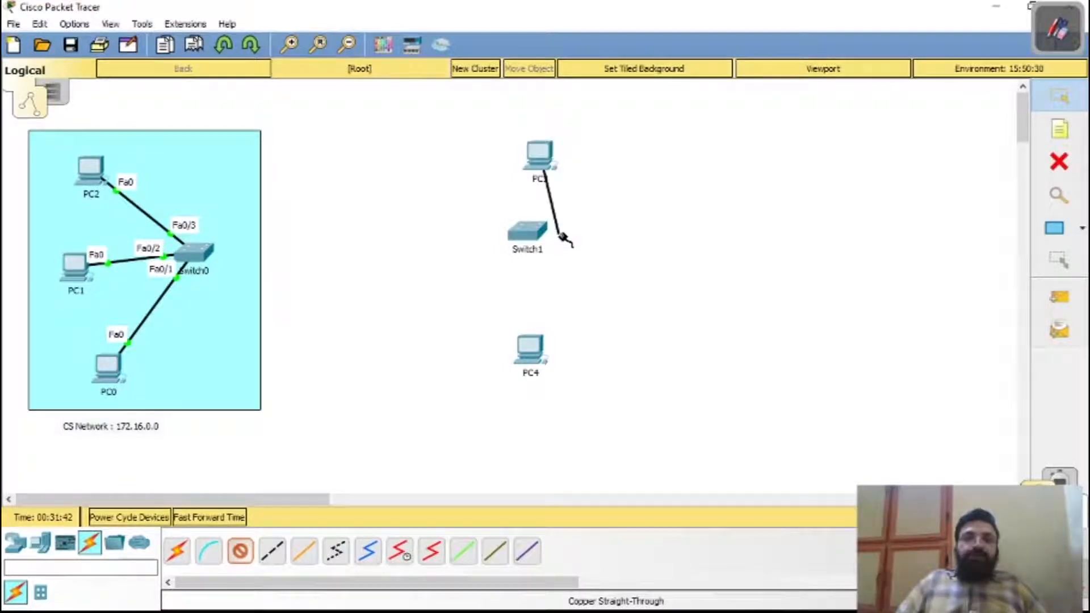
pyautogui.click(530, 230)
pyautogui.click(591, 97)
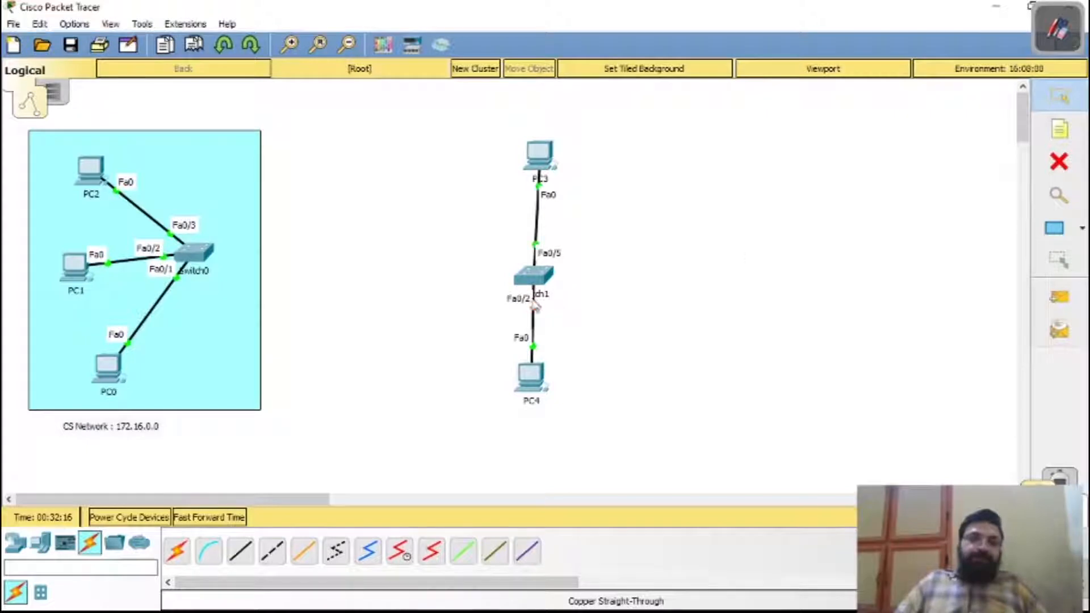
# - Draw a yellow filled rectangle around PC3, Switch1 and PC4 as the second network's background
pyautogui.click(1071, 232)
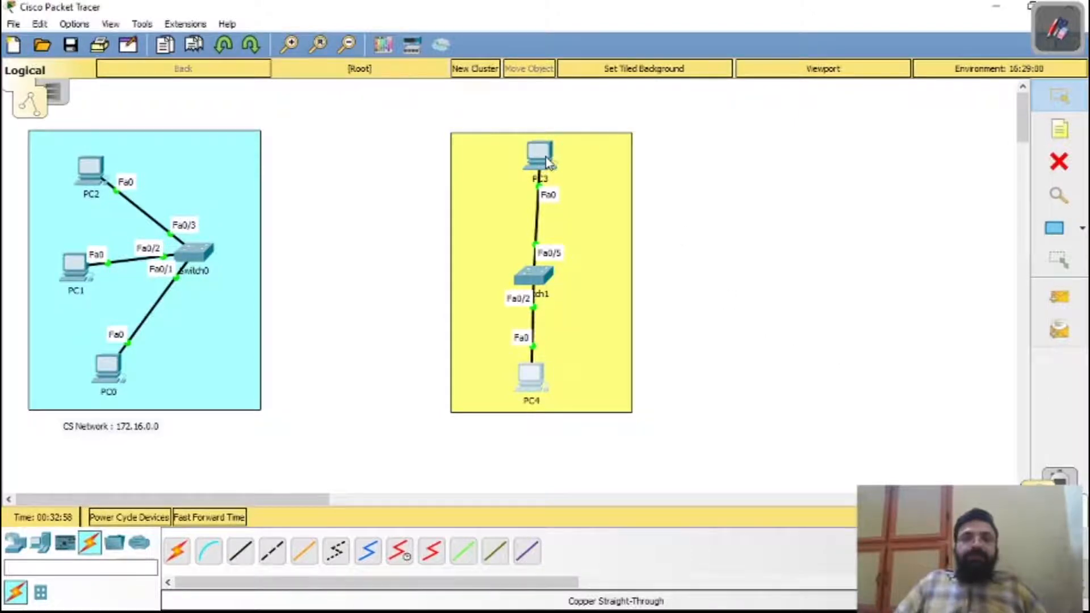
# - Give PC3 the static IP address 192.168.1.5 with subnet mask 255.255.255.0, and close its window
pyautogui.click(546, 163)
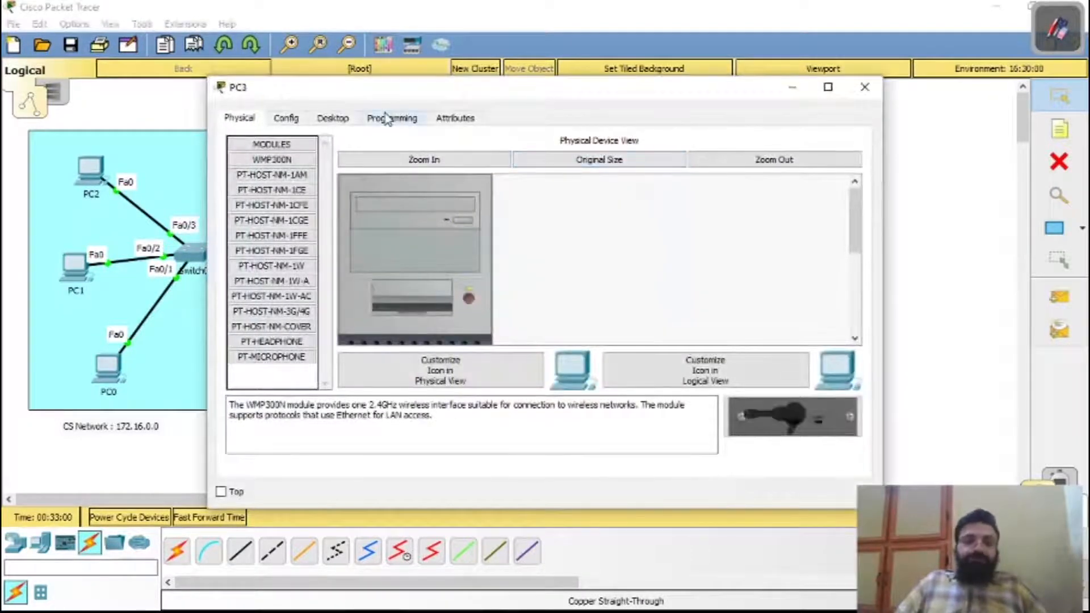
pyautogui.click(330, 118)
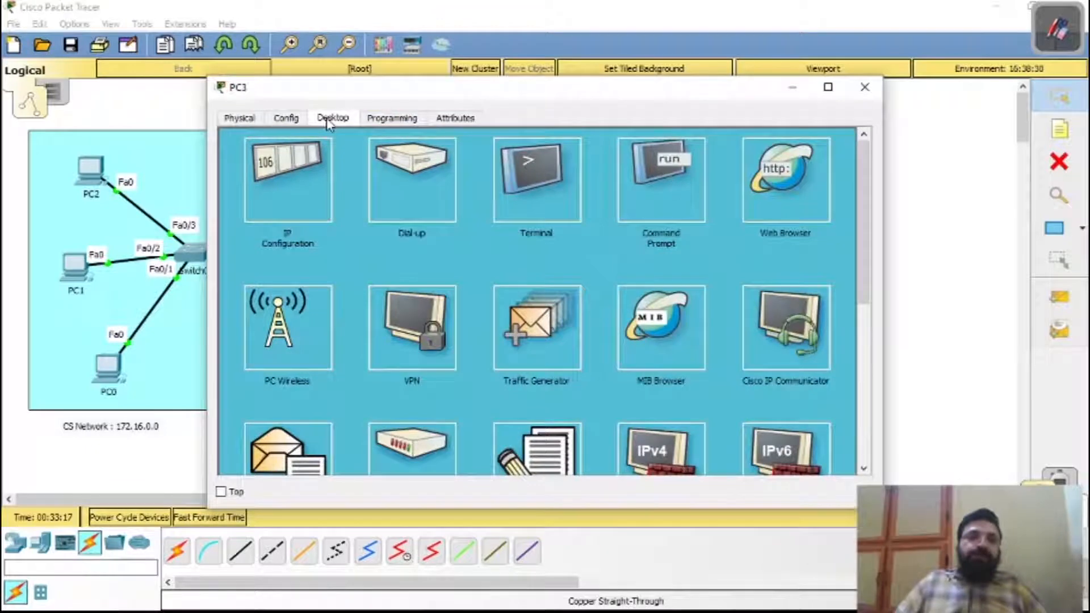
pyautogui.click(301, 187)
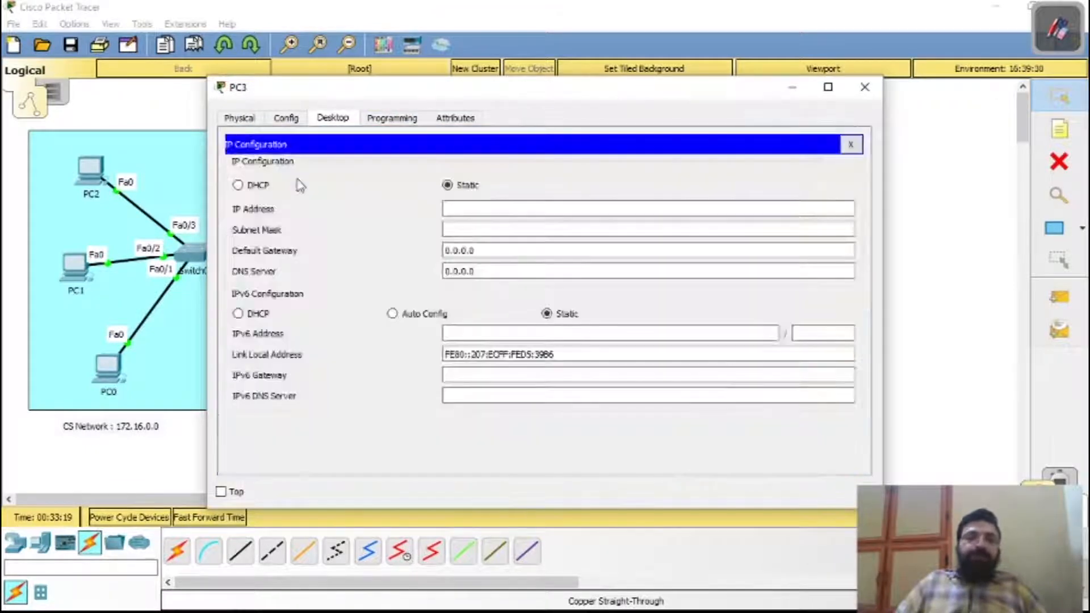
pyautogui.click(598, 209)
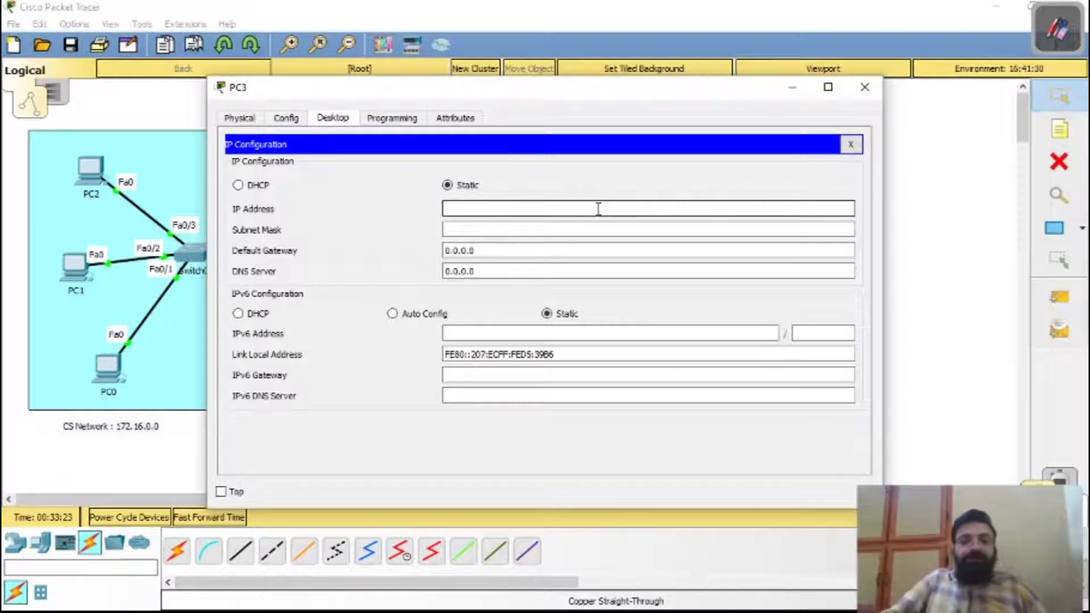
pyautogui.write('192.168.1.5')
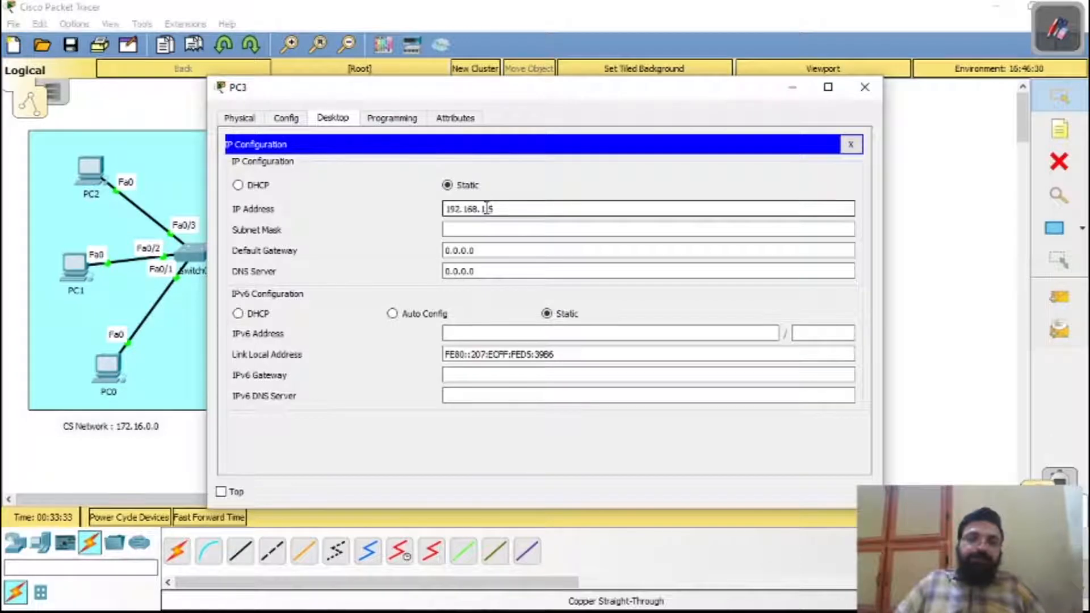
pyautogui.moveTo(485, 208); pyautogui.dragTo(434, 206)
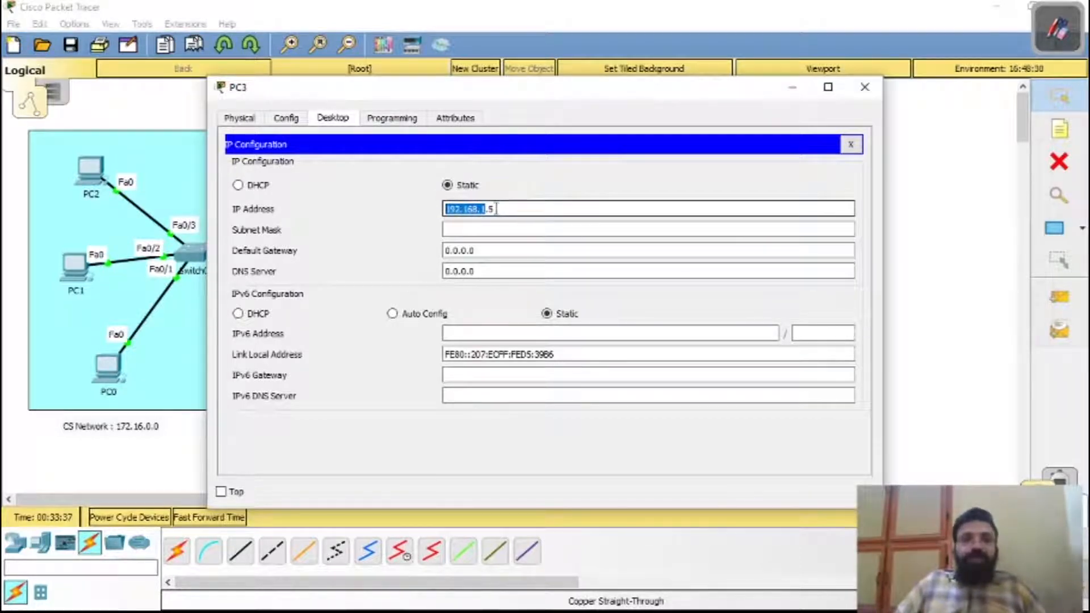
pyautogui.click(520, 208)
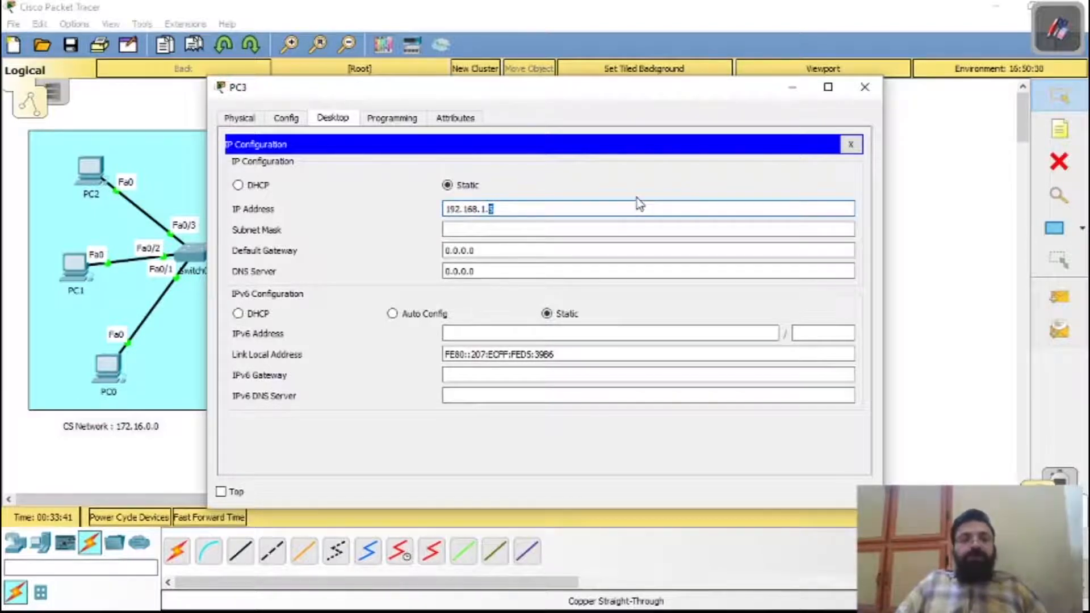
pyautogui.press('Tab')
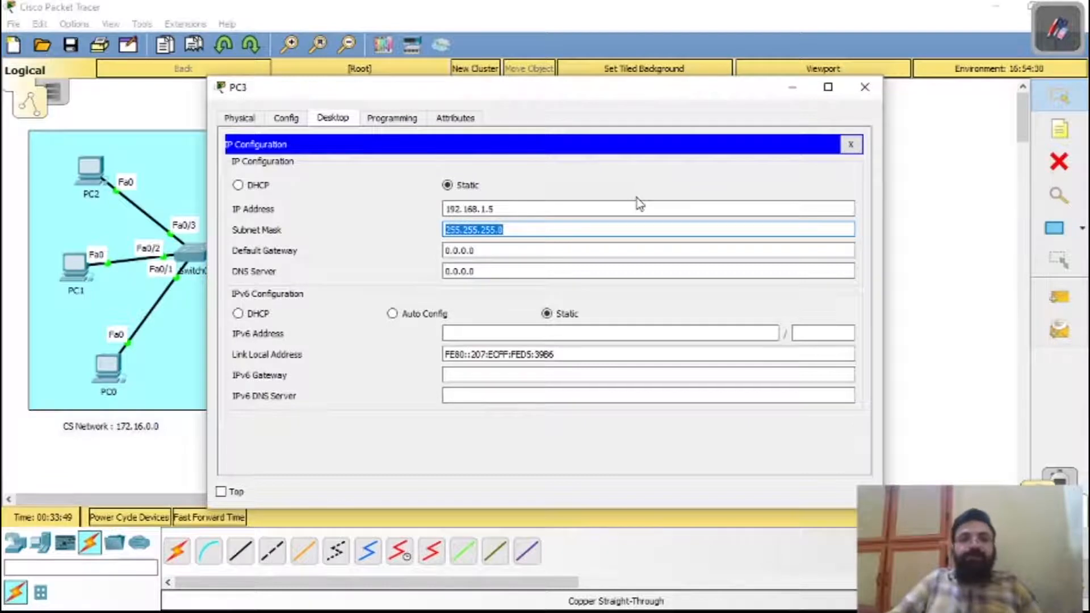
pyautogui.click(492, 229)
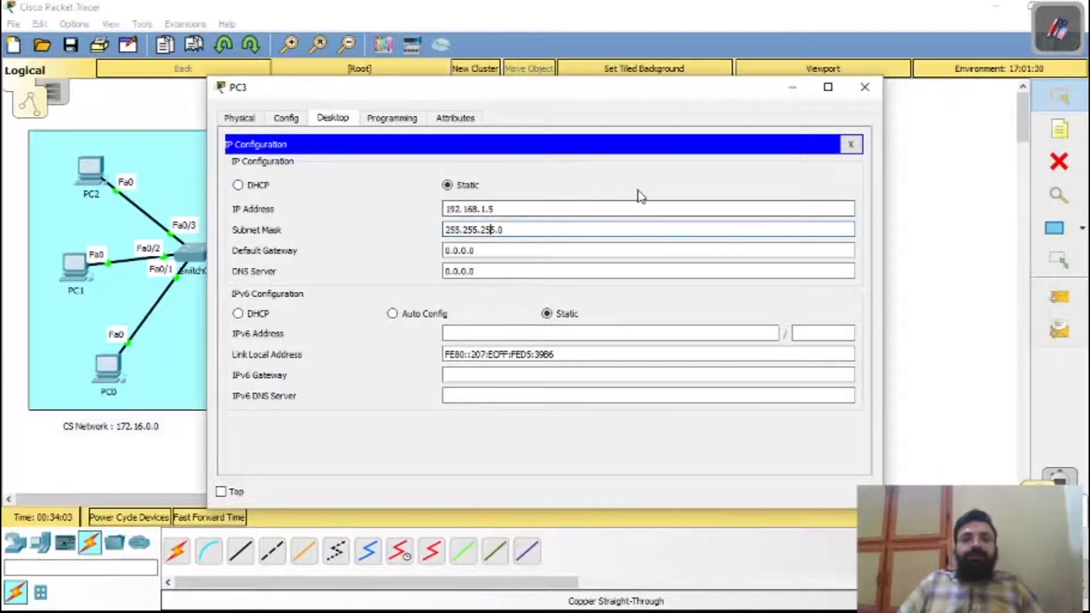
pyautogui.click(864, 87)
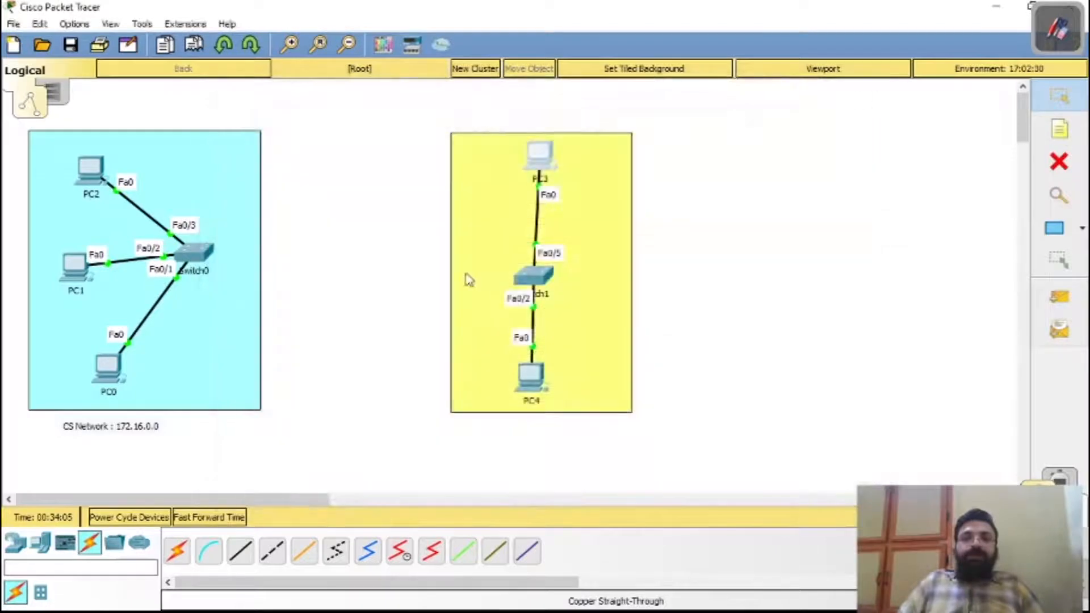
# - Give PC4 the static IP address 192.168.1.6 with subnet mask 255.255.255.0, and close its window
pyautogui.click(541, 376)
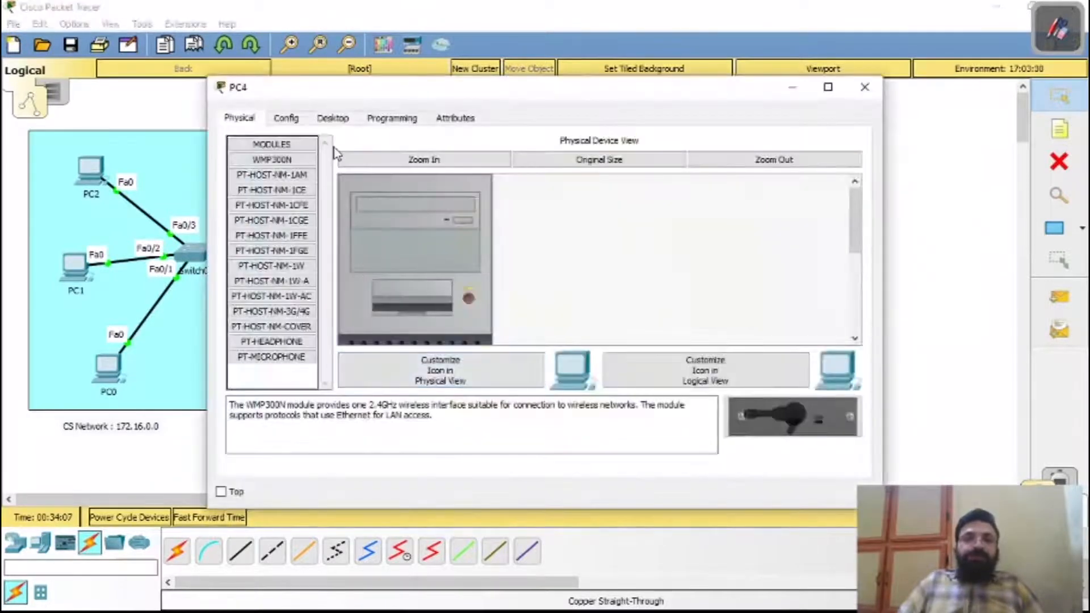
pyautogui.click(332, 117)
pyautogui.click(256, 162)
pyautogui.doubleClick(508, 206)
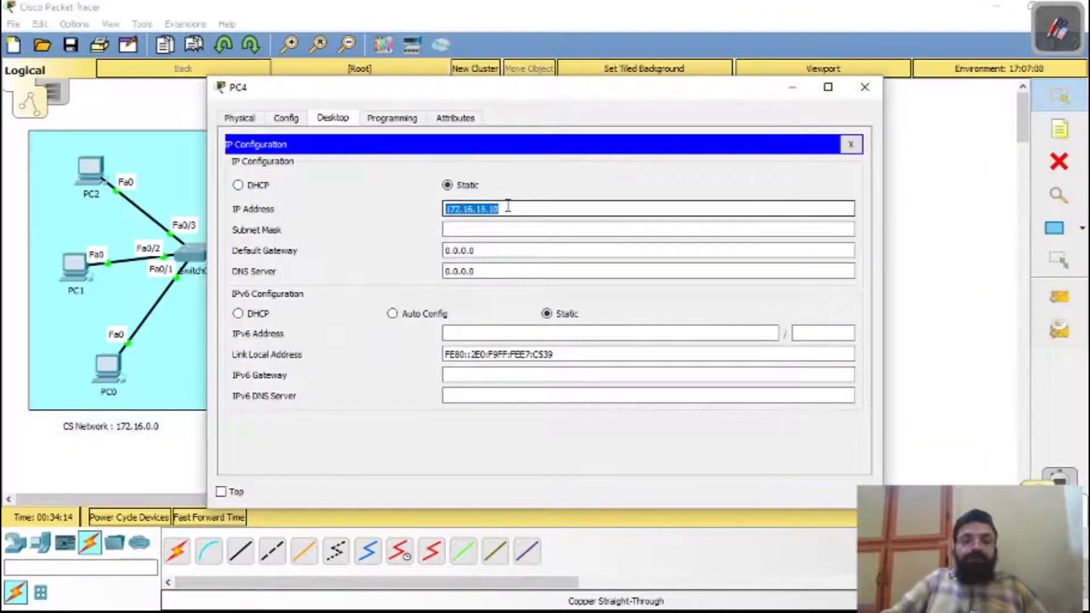
pyautogui.write('192.1')
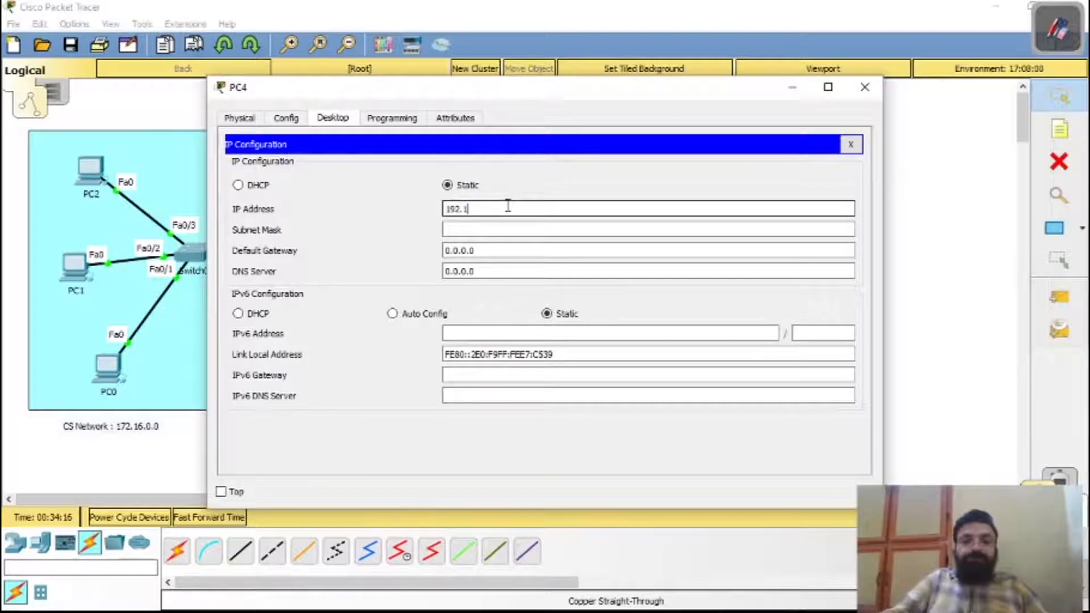
pyautogui.write('68.1.6')
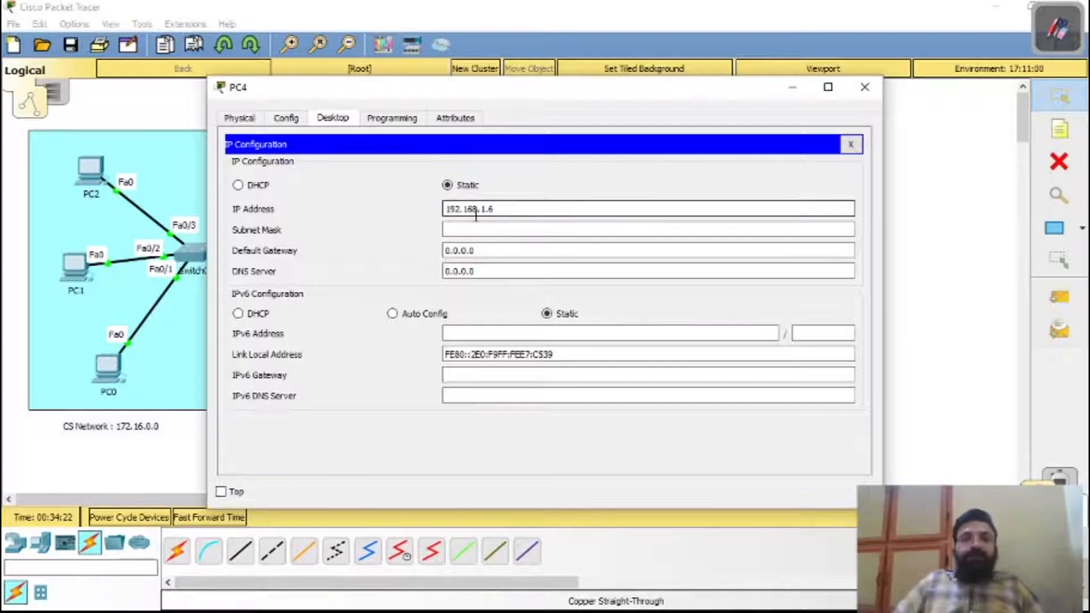
pyautogui.moveTo(485, 210); pyautogui.dragTo(444, 210)
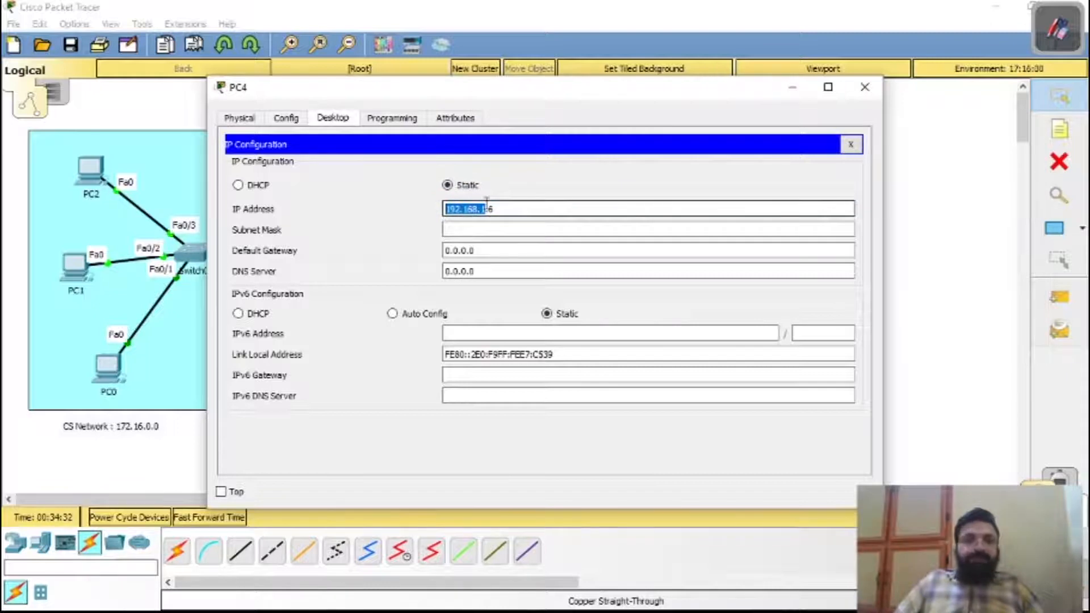
pyautogui.click(512, 227)
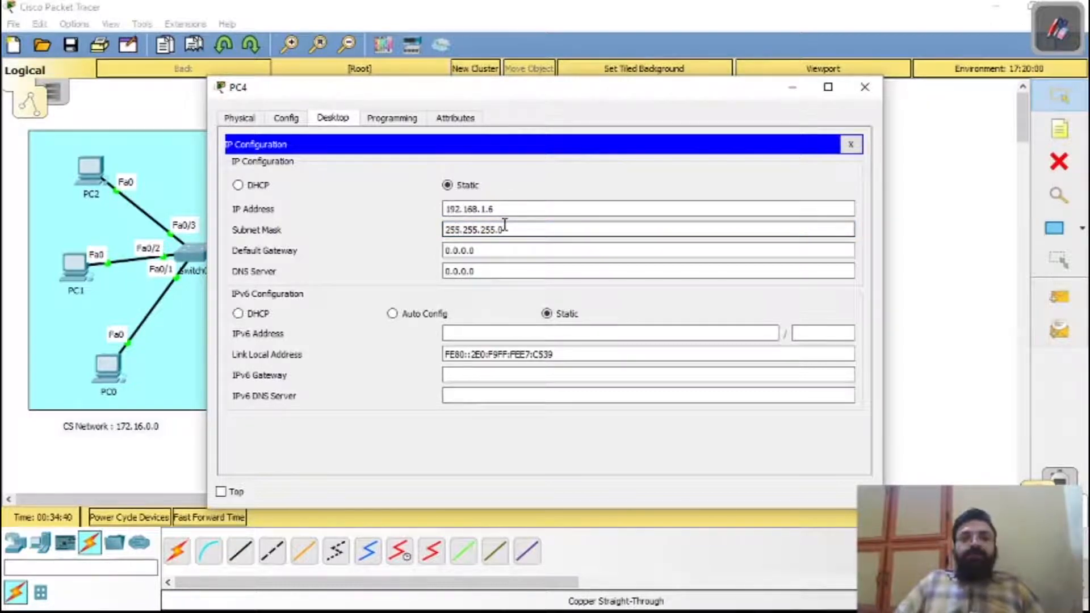
pyautogui.click(444, 232)
pyautogui.moveTo(481, 227); pyautogui.dragTo(445, 231)
pyautogui.click(445, 230)
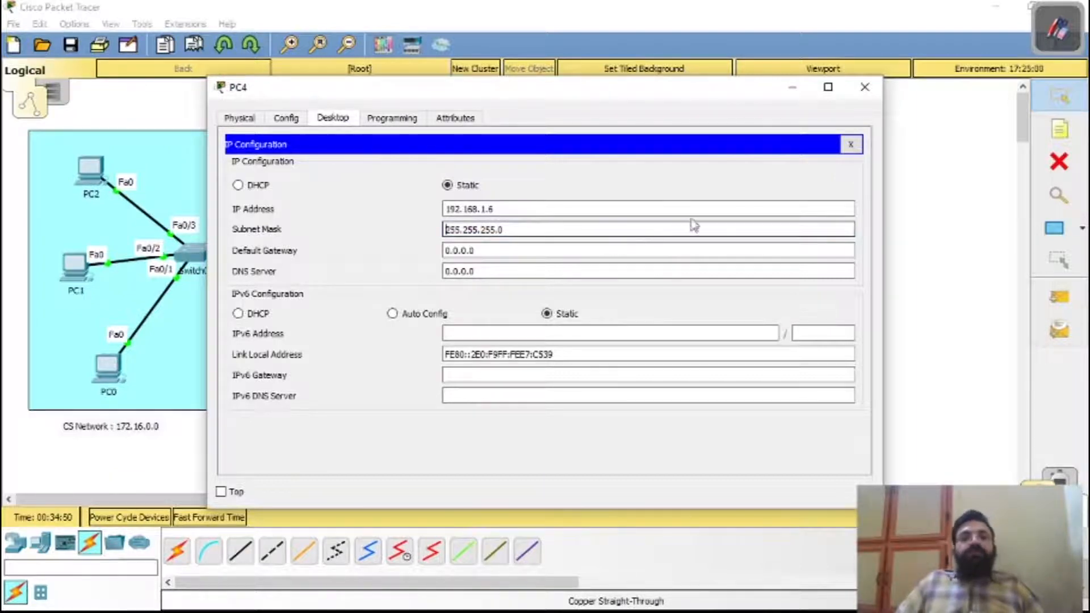
pyautogui.click(865, 86)
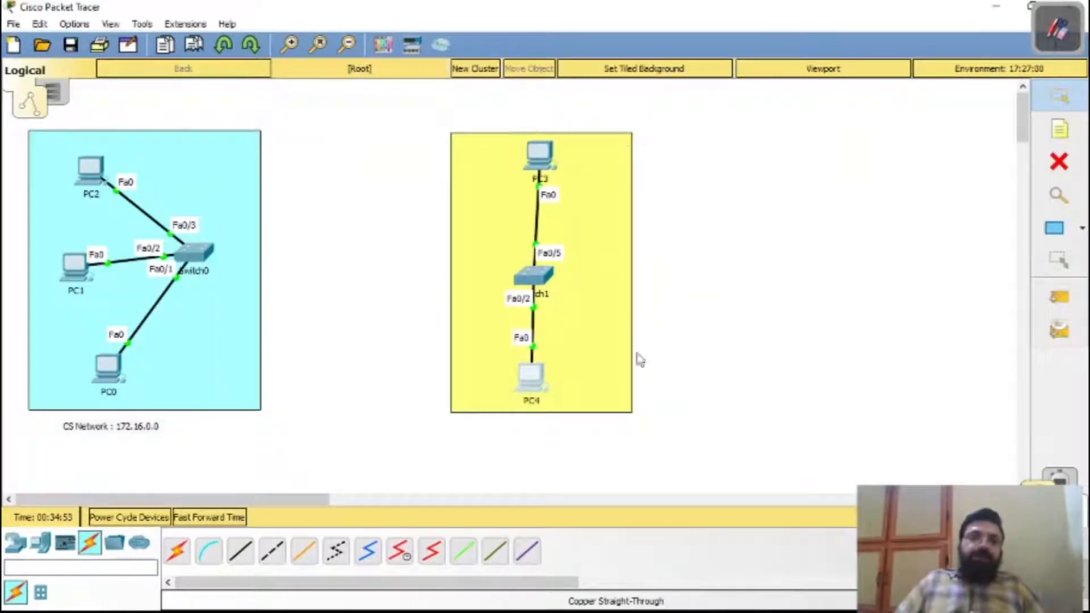
# - Add the note "AT Network :192.168.1.0" below the yellow network area
pyautogui.click(1065, 139)
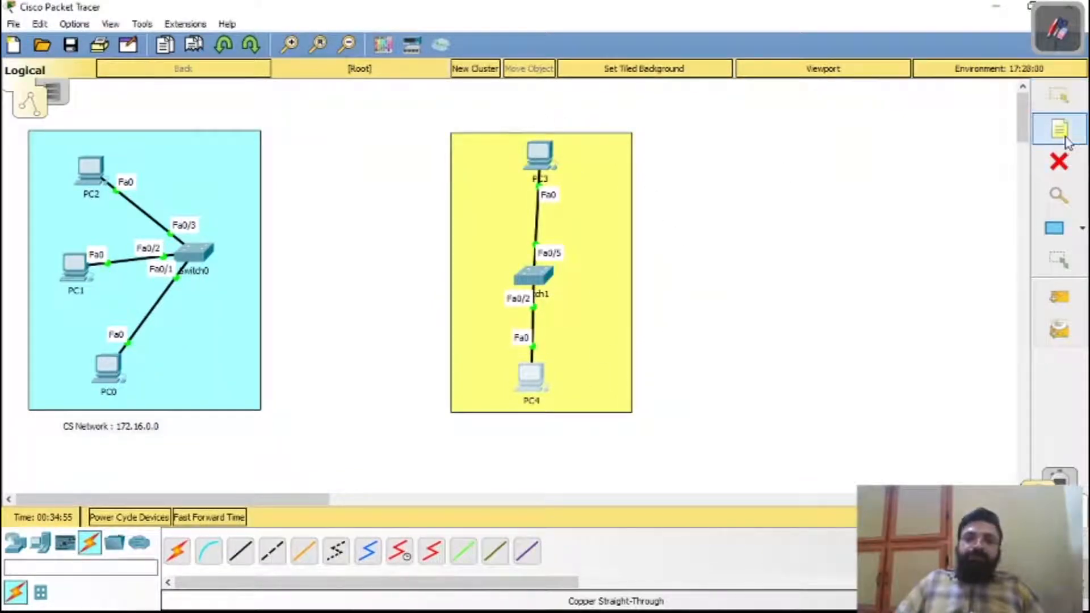
pyautogui.click(492, 427)
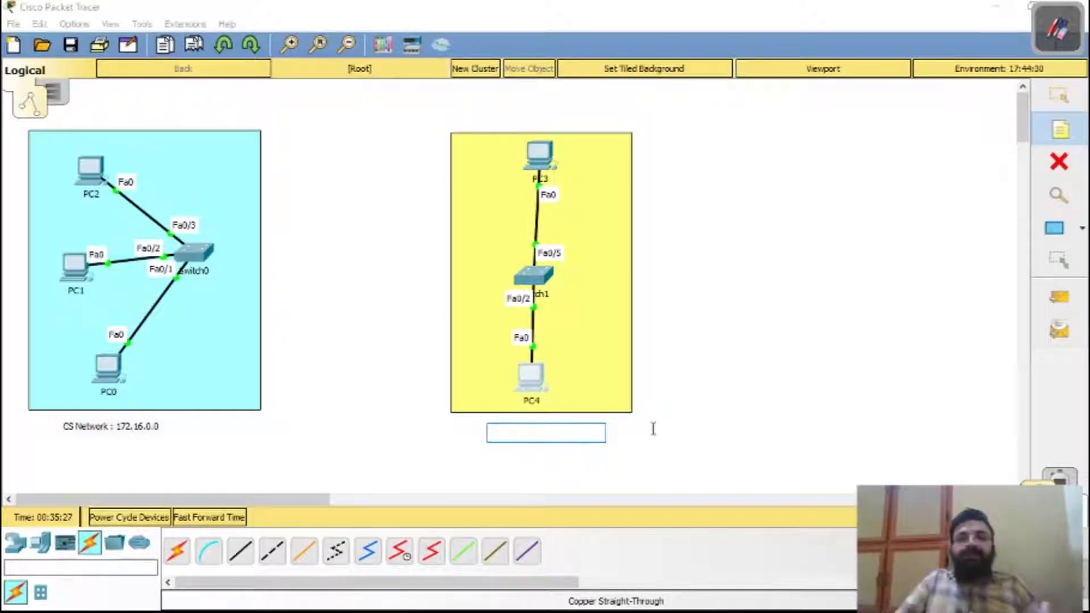
pyautogui.write('AT Networ')
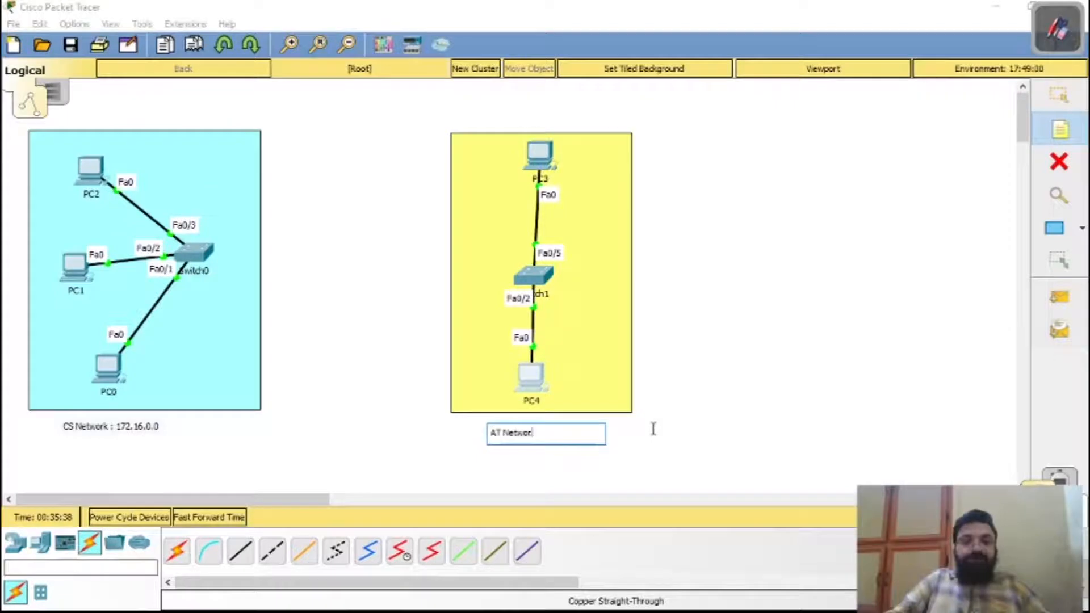
pyautogui.write('k :192.168.1')
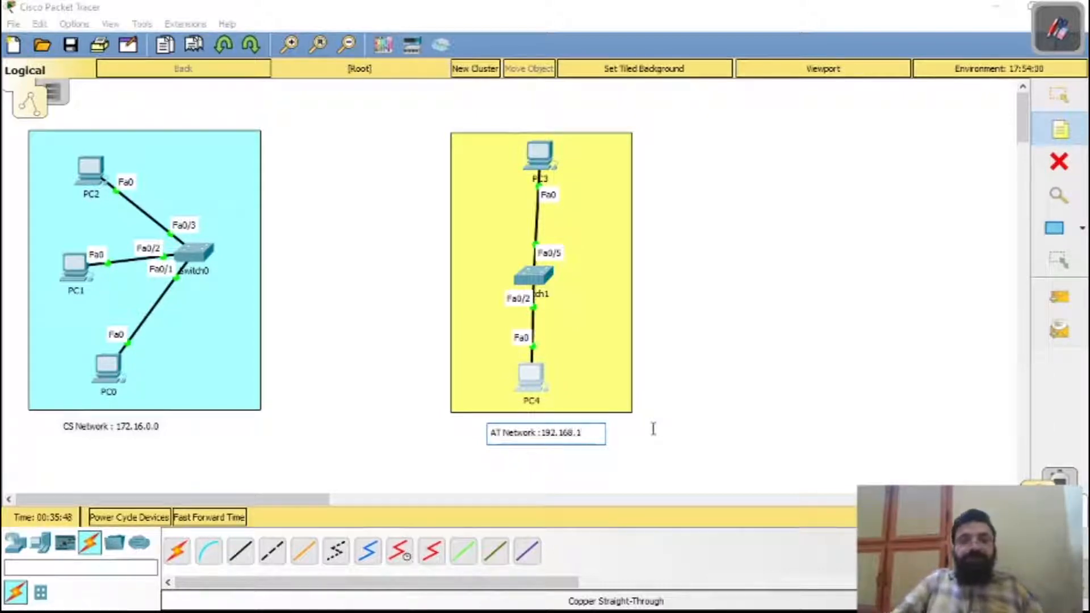
pyautogui.write('0')
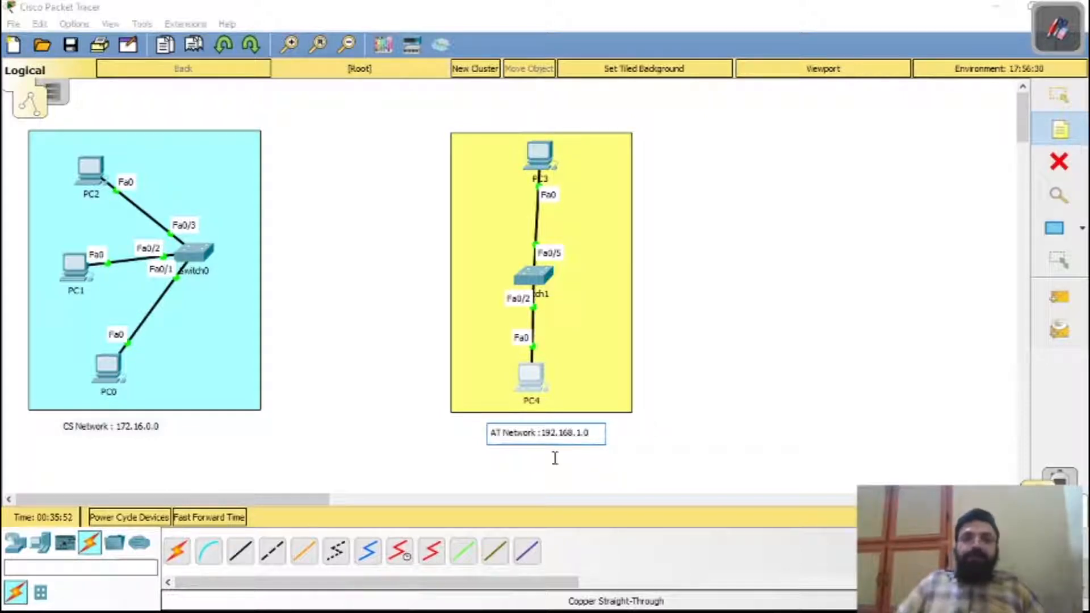
pyautogui.click(1059, 95)
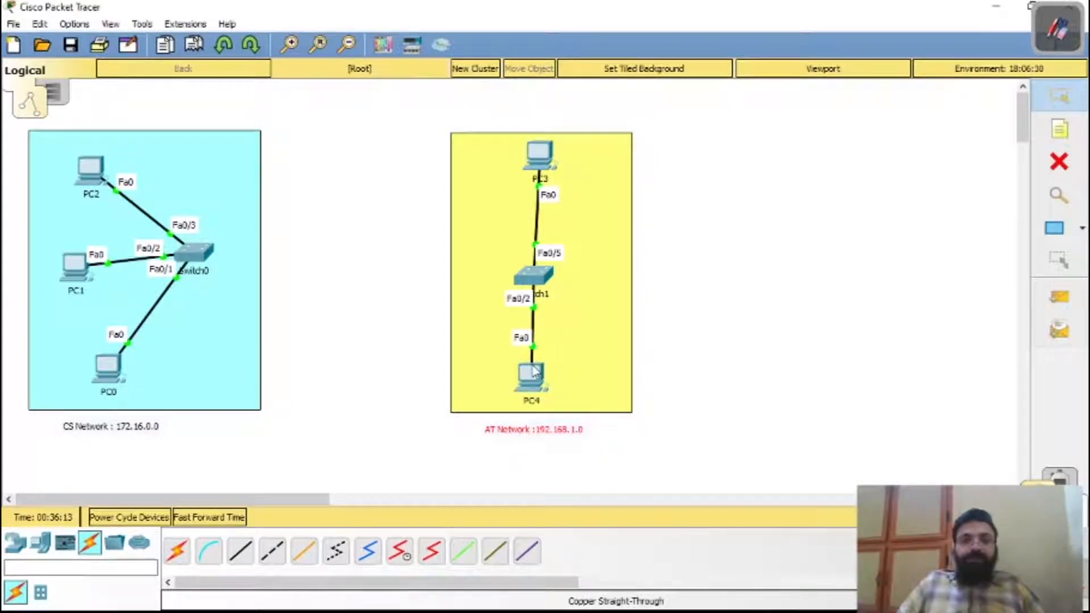
# - Ping PC4 at 192.168.1.6 from PC3's command prompt, and close the PC3 window
pyautogui.click(548, 153)
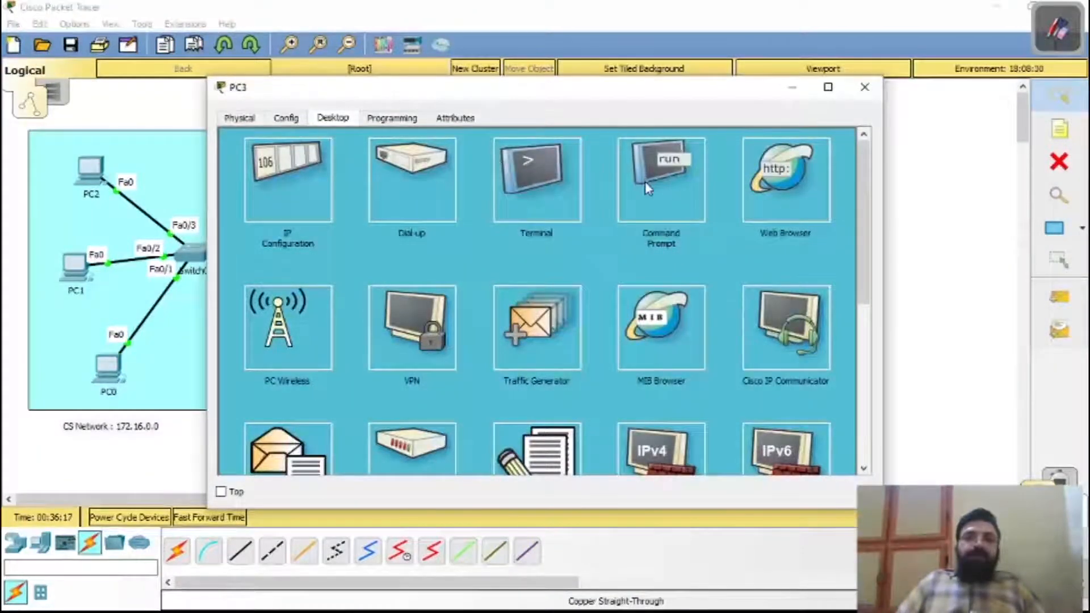
pyautogui.click(647, 183)
pyautogui.write('ping 19')
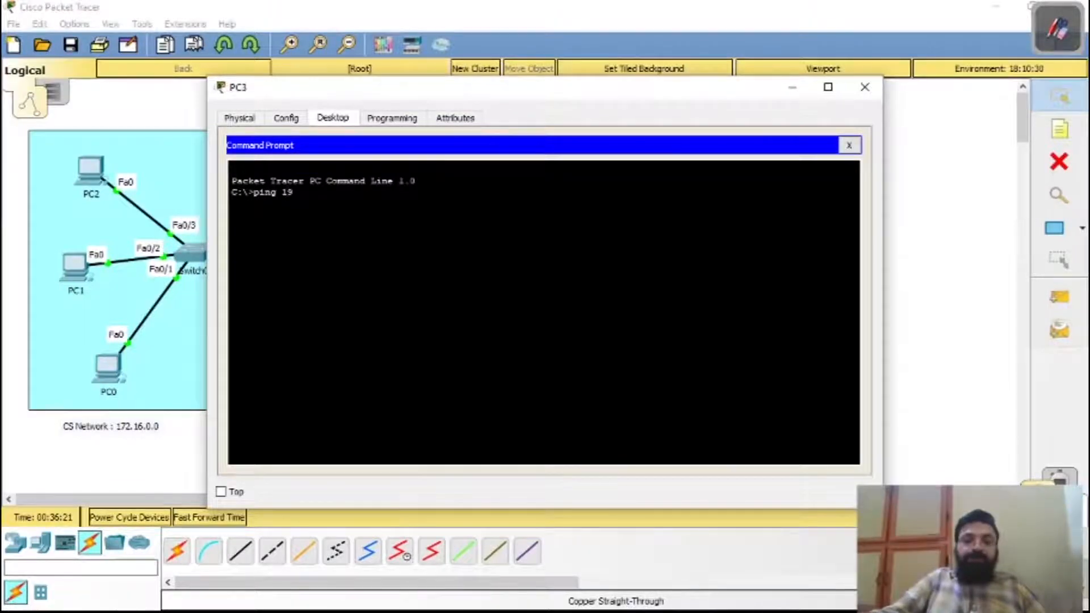
pyautogui.write('2.168.1.')
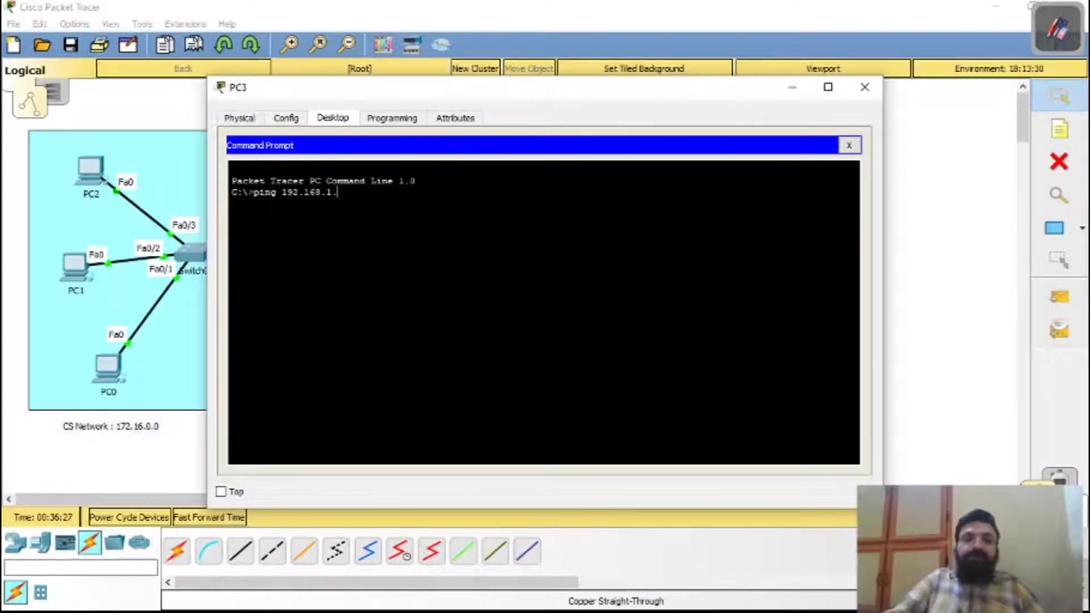
pyautogui.write('6')
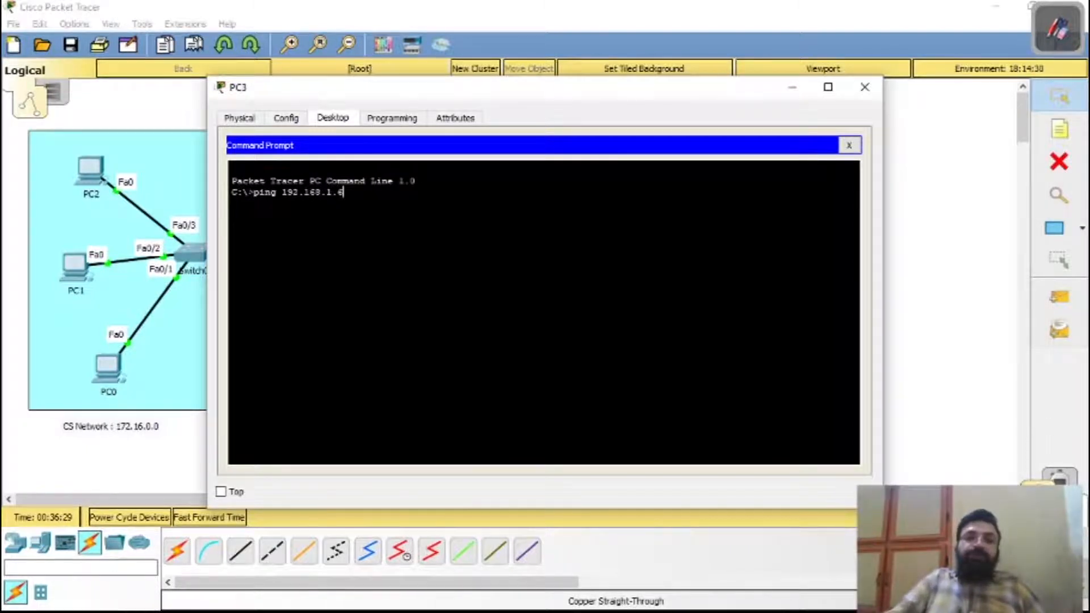
pyautogui.press('Return')
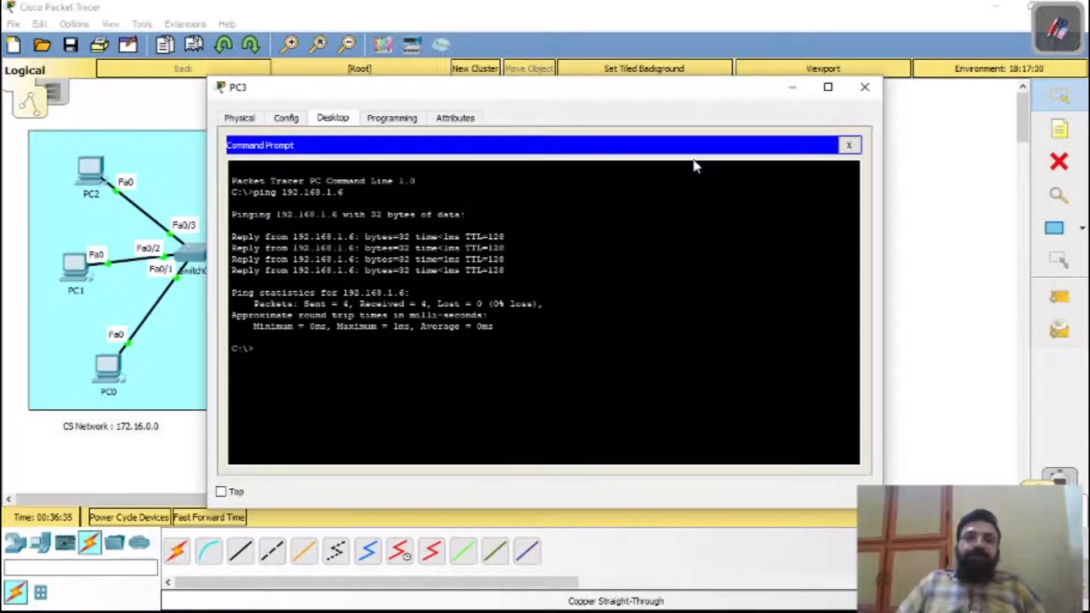
pyautogui.click(865, 87)
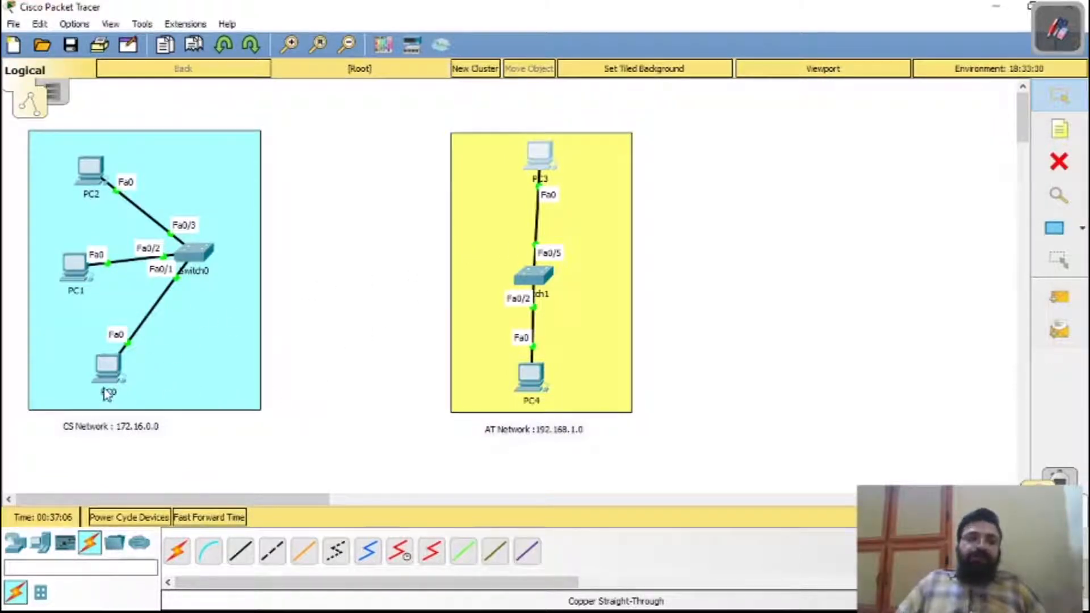
# - Connect Switch0 to Switch1 using the automatically chosen connection type
pyautogui.moveTo(115, 392)
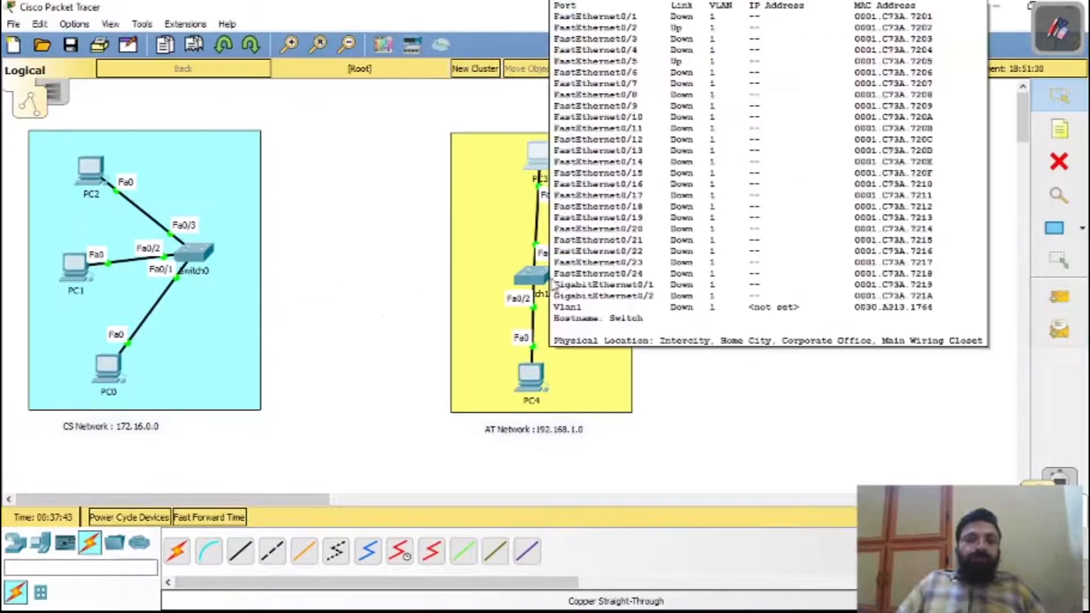
pyautogui.click(177, 551)
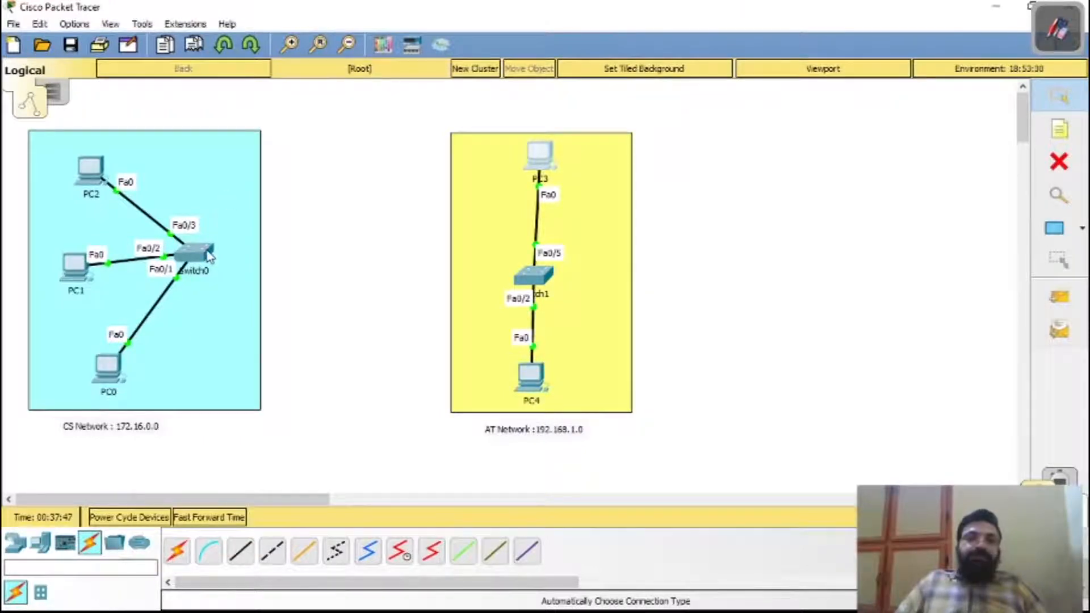
pyautogui.click(209, 255)
pyautogui.click(179, 562)
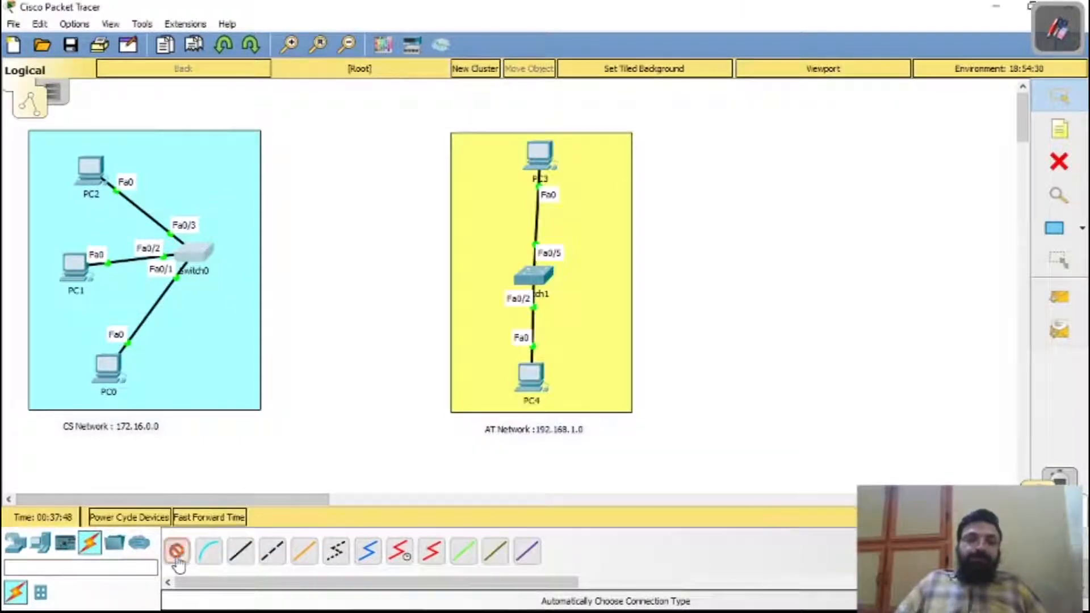
pyautogui.click(196, 251)
pyautogui.click(533, 275)
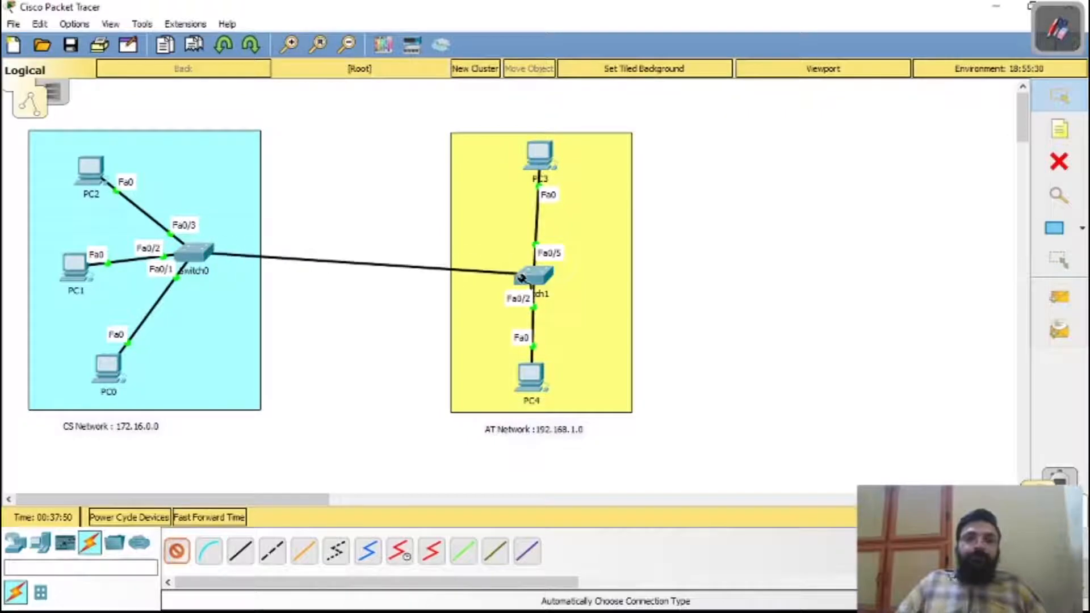
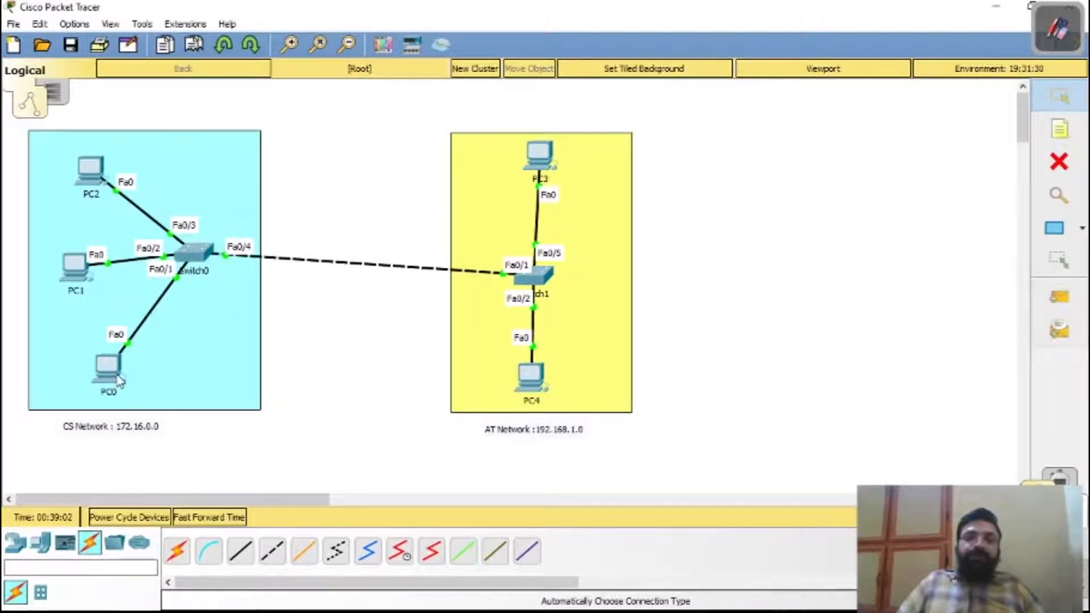
# - Check the addresses of PC0 and PC3, and ping 192.168.1.5 from PC0's command prompt
pyautogui.moveTo(120, 380)
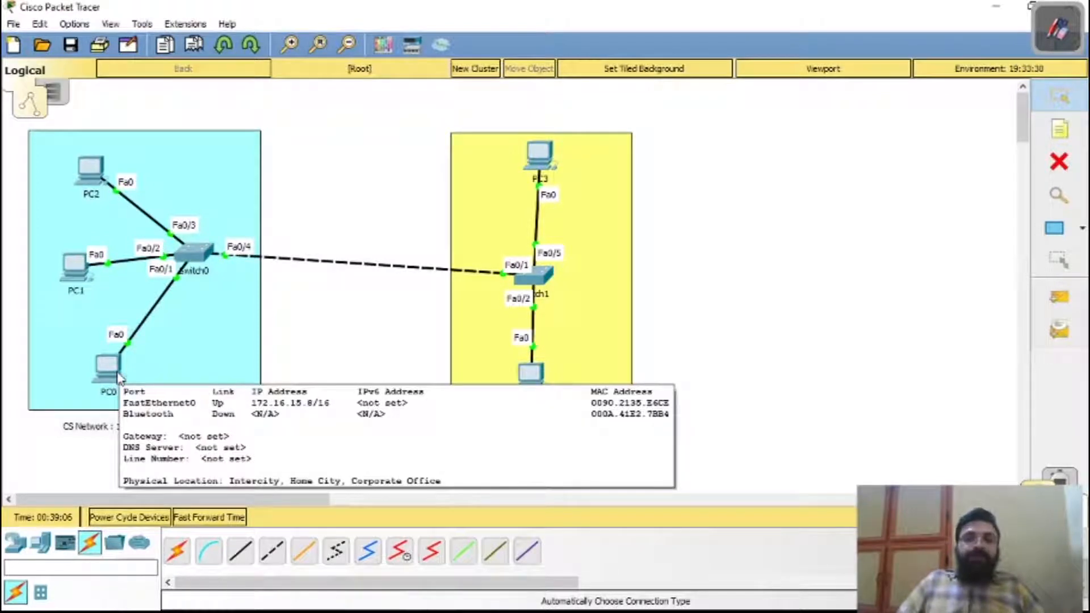
pyautogui.moveTo(544, 169)
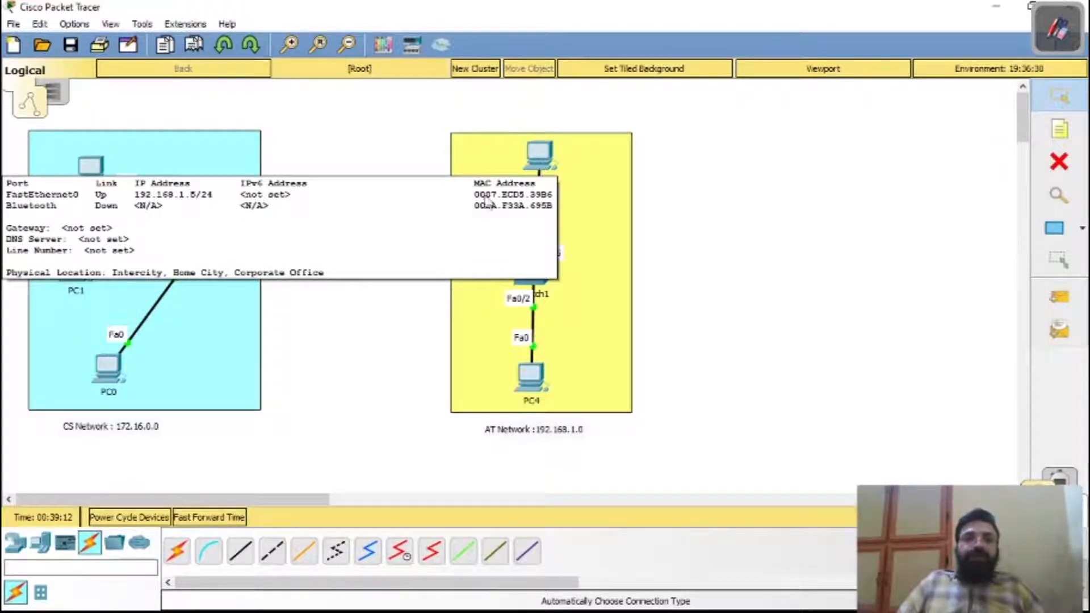
pyautogui.click(103, 369)
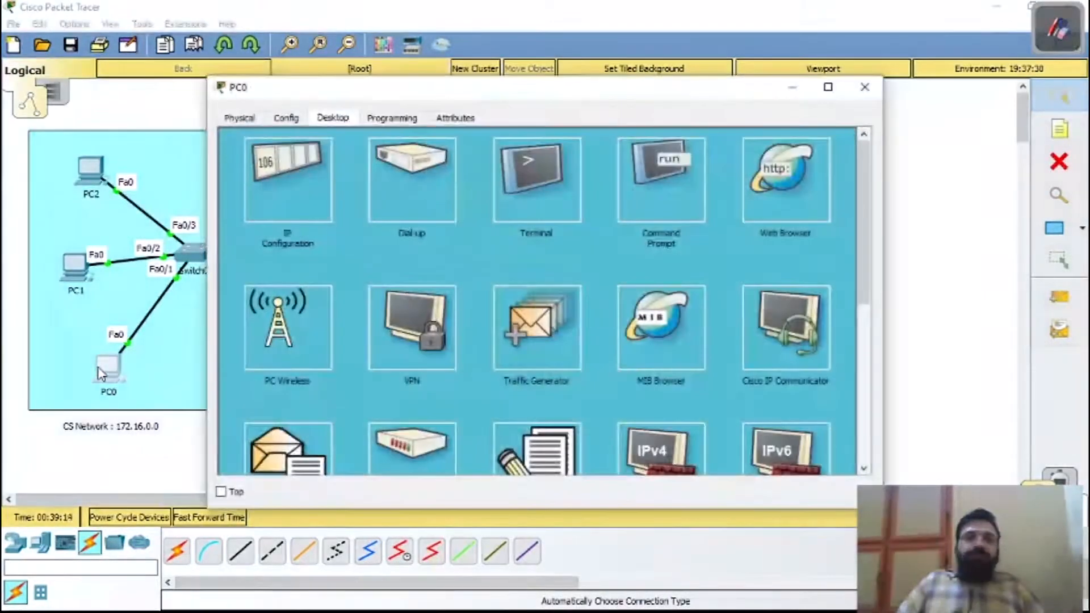
pyautogui.click(656, 216)
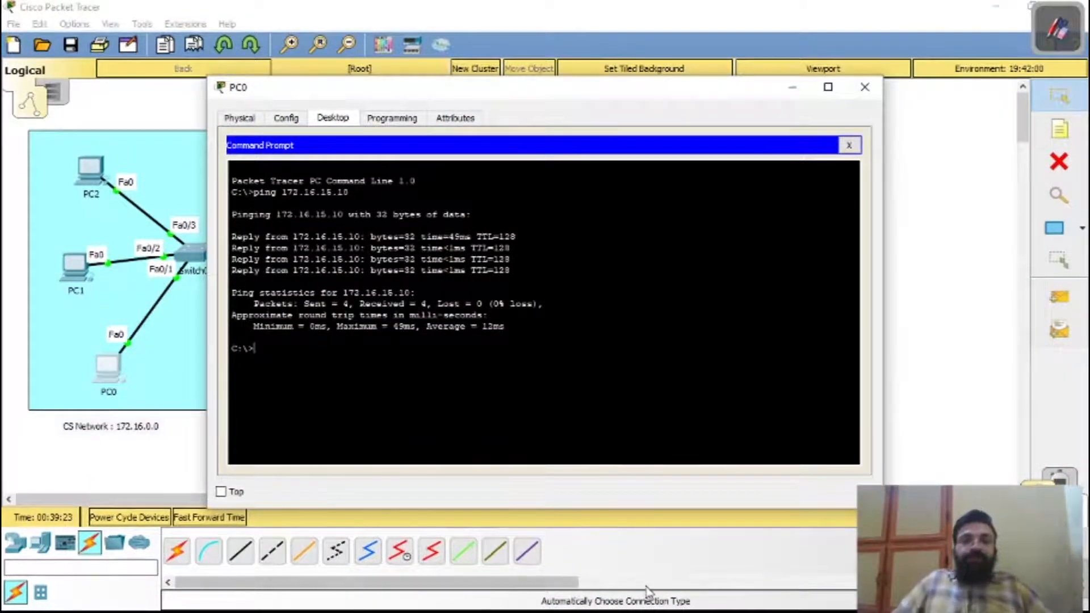
pyautogui.write('pin')
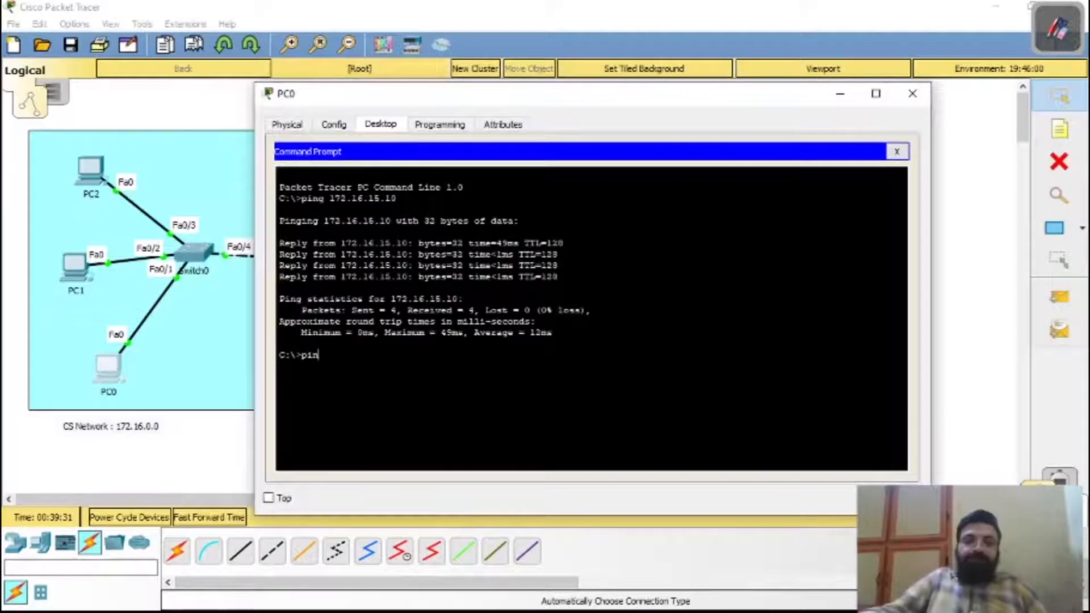
pyautogui.write('g 192.168.1.5')
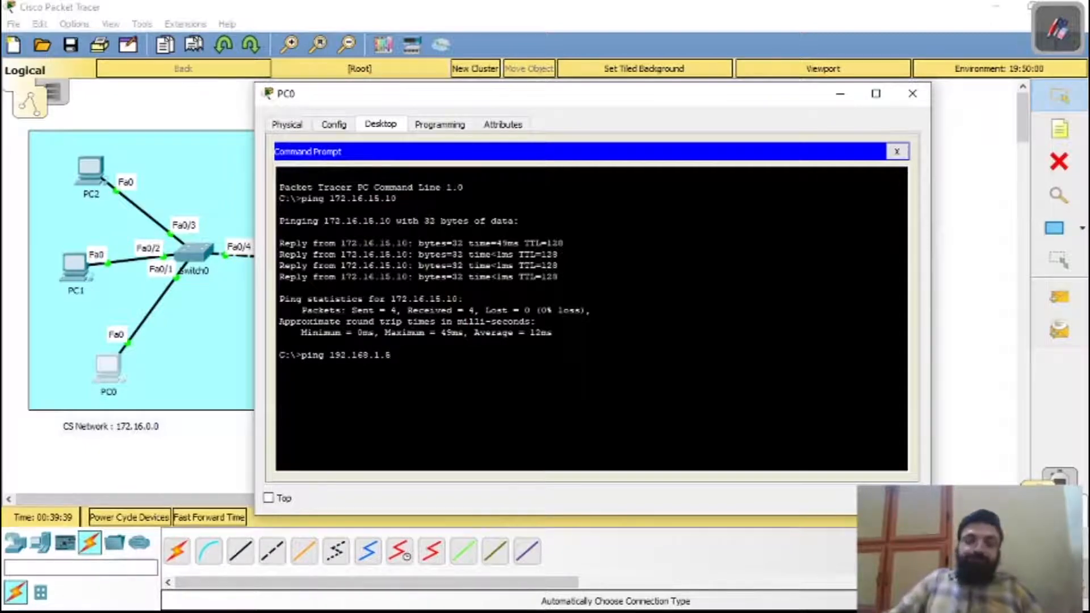
pyautogui.press('Return')
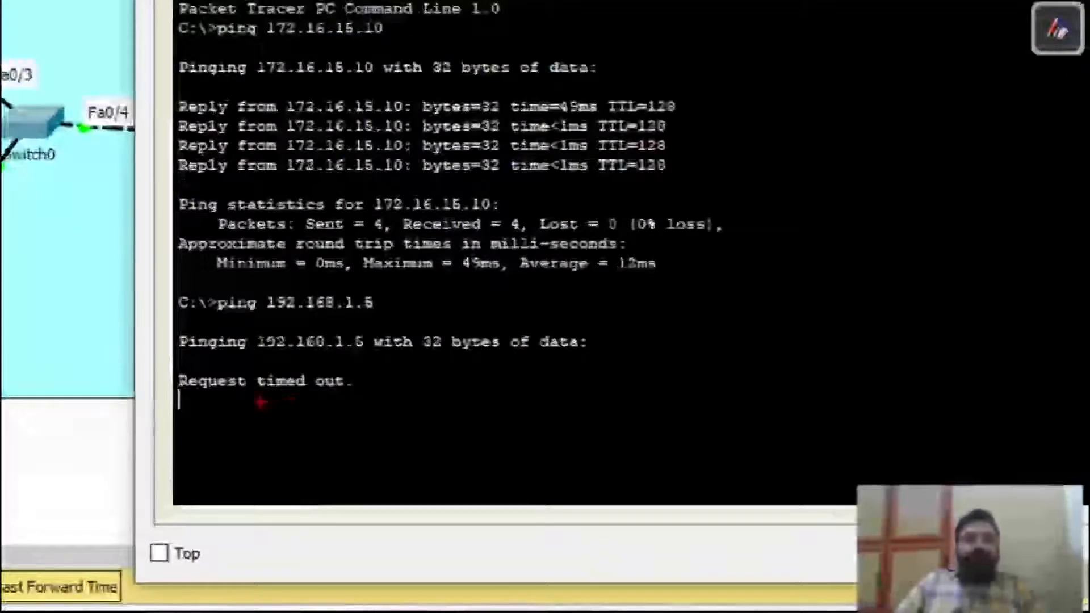
pyautogui.moveTo(210, 407)
pyautogui.mouseDown()
pyautogui.moveTo(617, 411)
pyautogui.moveTo(411, 284)
pyautogui.moveTo(159, 420)
pyautogui.moveTo(401, 400)
pyautogui.mouseUp()
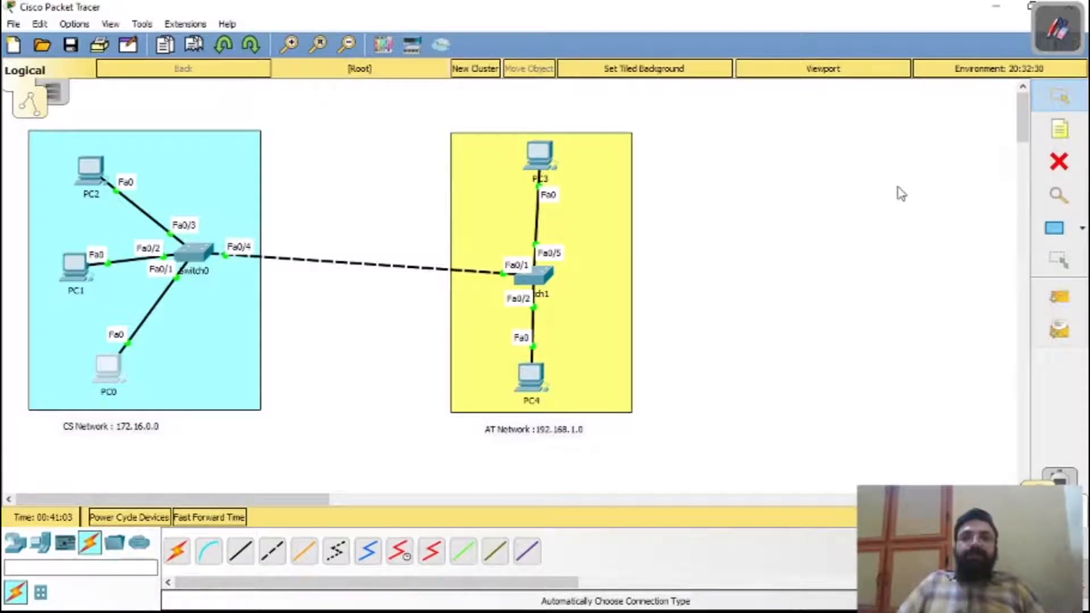
# - Delete the cable between Switch0 and Switch1, declining the deletion of the selected item
pyautogui.click(1059, 164)
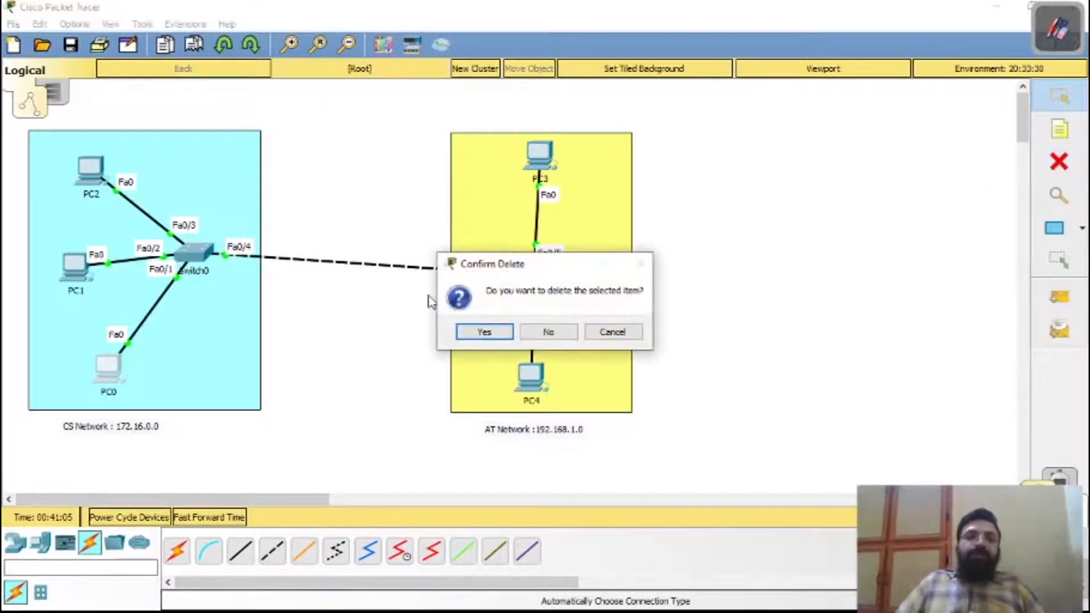
pyautogui.click(561, 335)
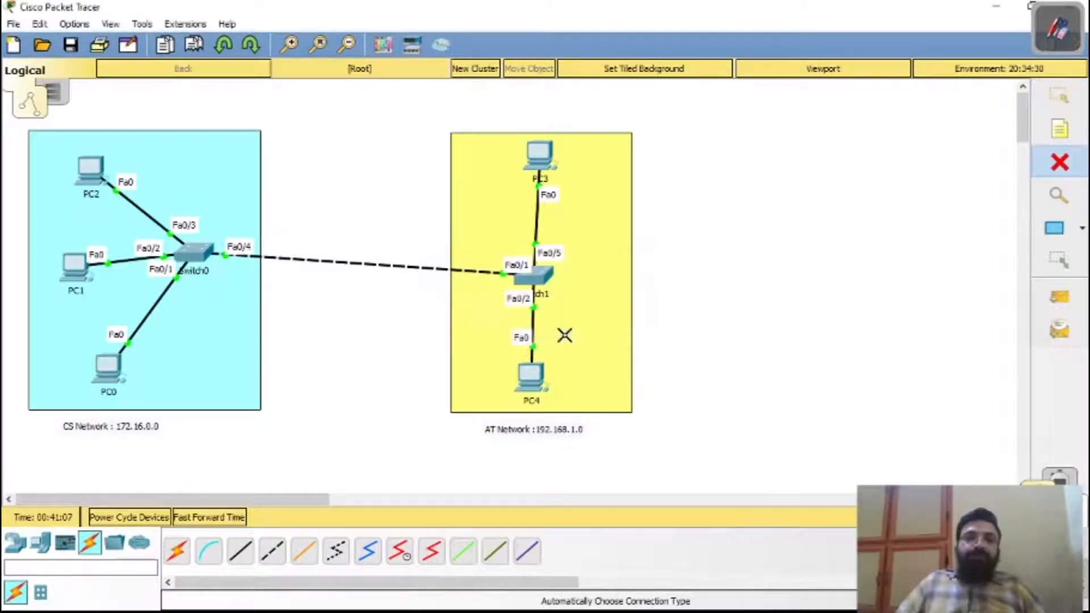
pyautogui.click(362, 265)
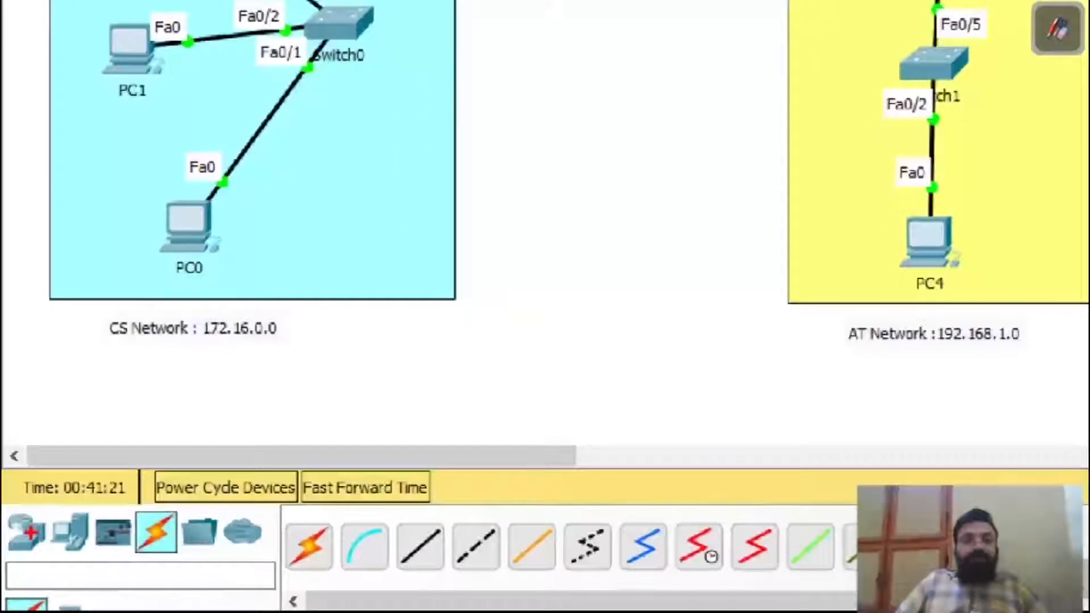
# - Place a 1941 router in the space between the CS and AT network areas
pyautogui.moveTo(3, 534)
pyautogui.mouseDown()
pyautogui.moveTo(24, 510)
pyautogui.moveTo(22, 575)
pyautogui.mouseUp()
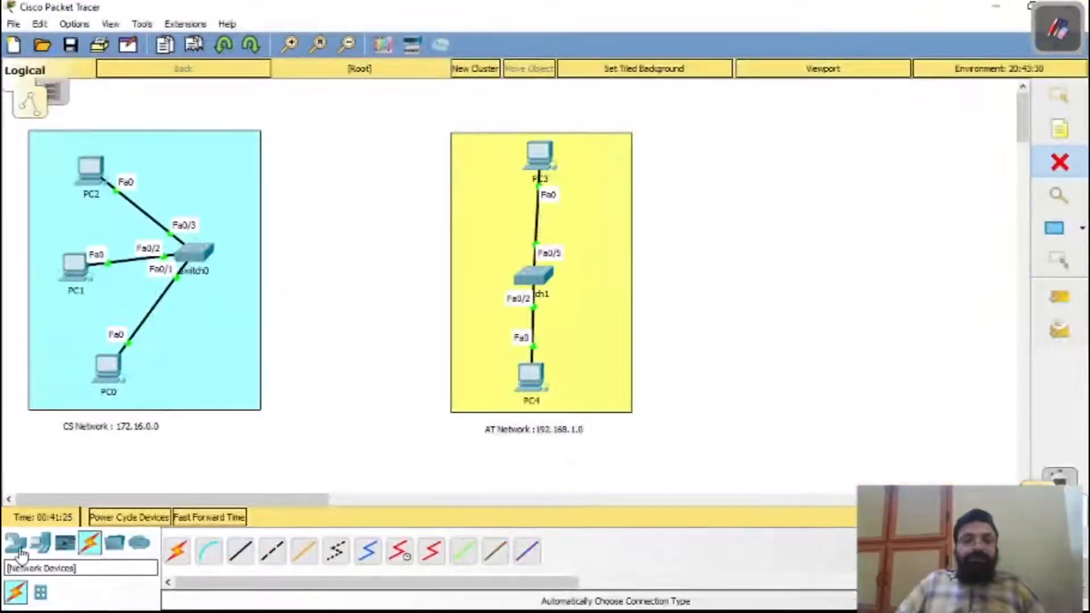
pyautogui.click(25, 531)
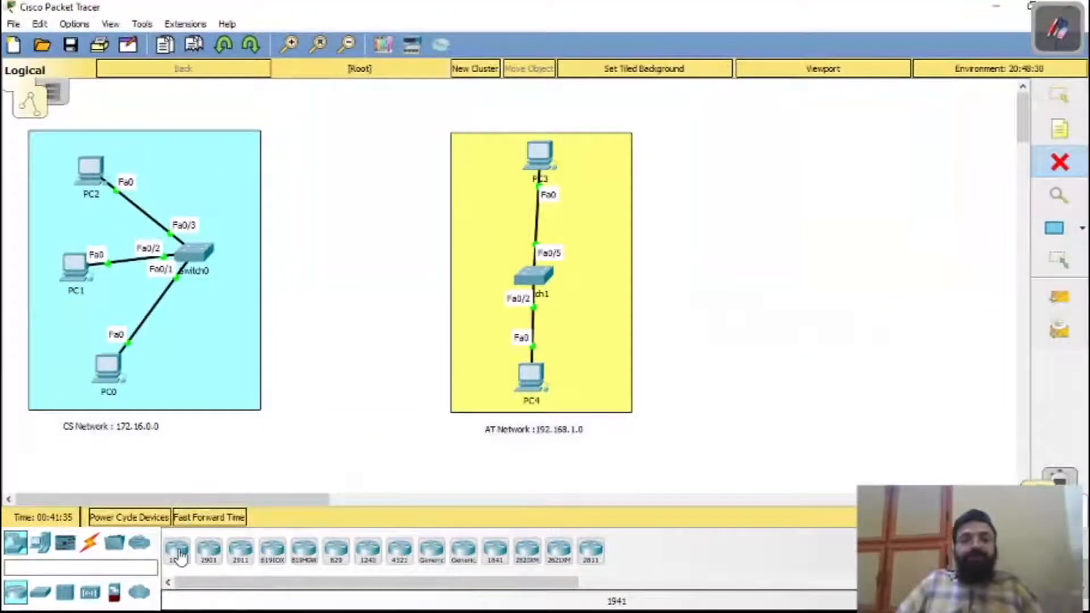
pyautogui.click(179, 565)
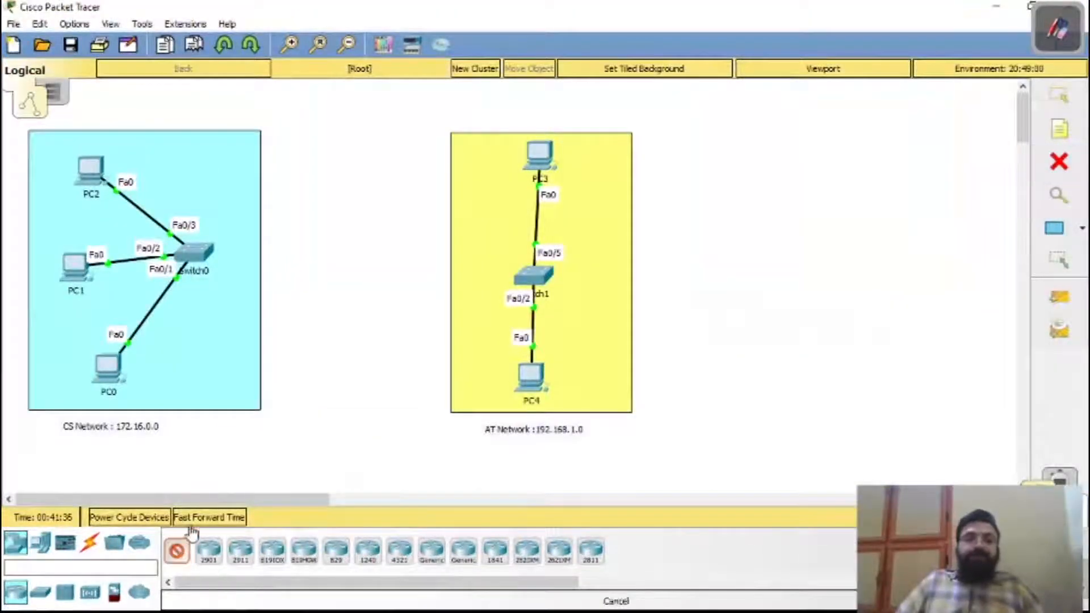
pyautogui.click(351, 208)
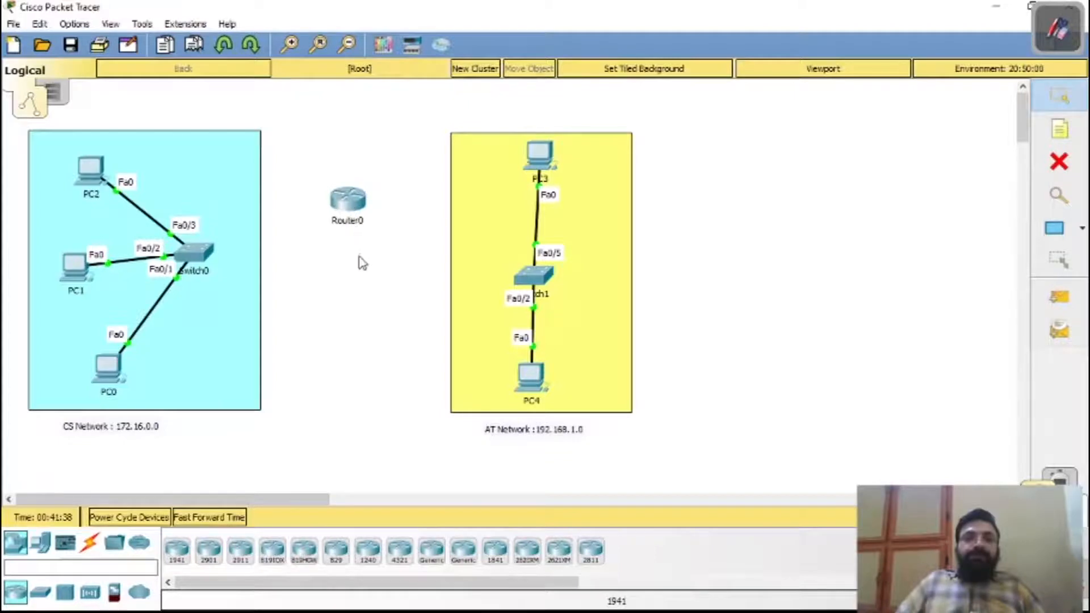
# - Examine Router0's physical device view, looking at the ports on its panel
pyautogui.click(357, 203)
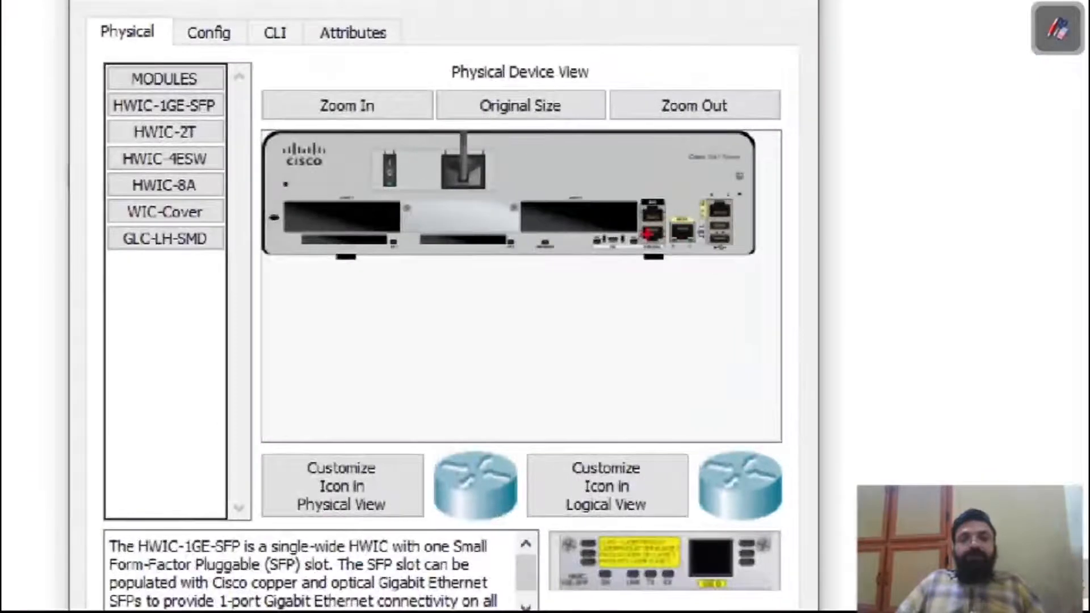
pyautogui.moveTo(654, 249); pyautogui.dragTo(718, 227)
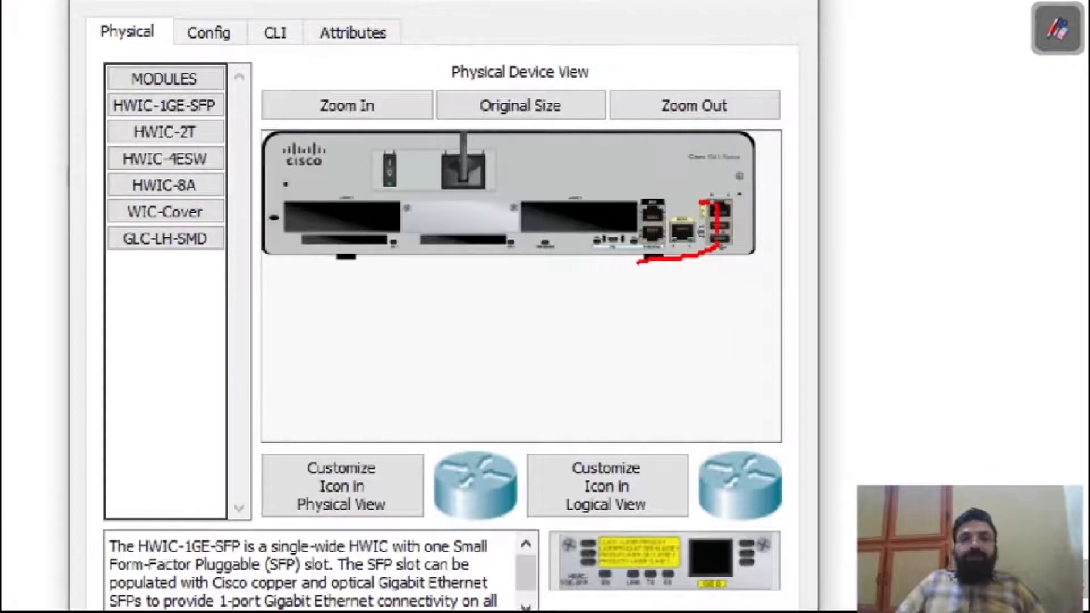
pyautogui.moveTo(648, 197); pyautogui.dragTo(633, 260)
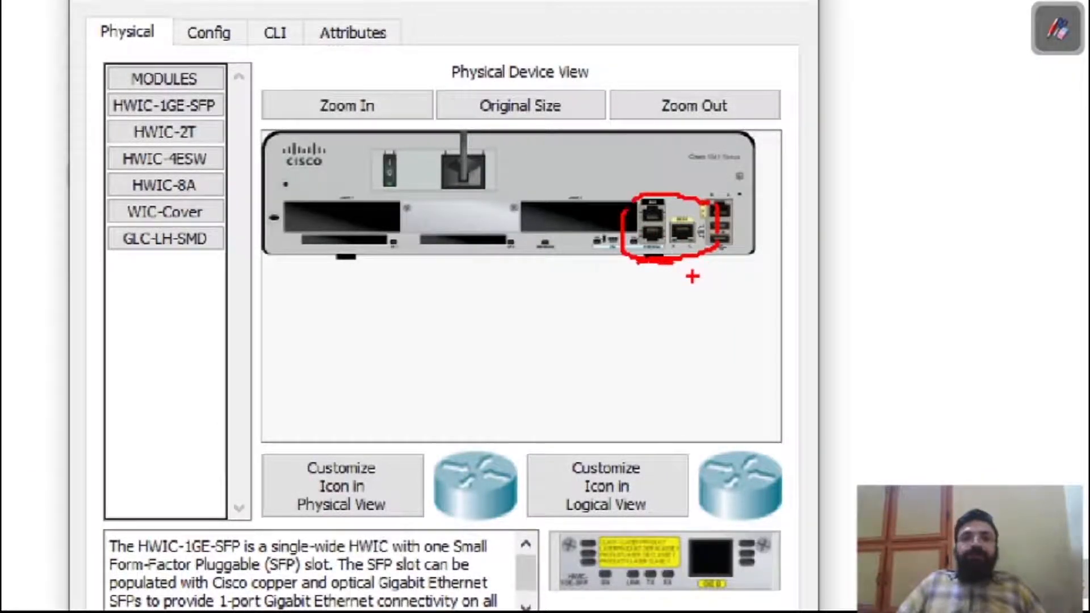
pyautogui.press('Escape')
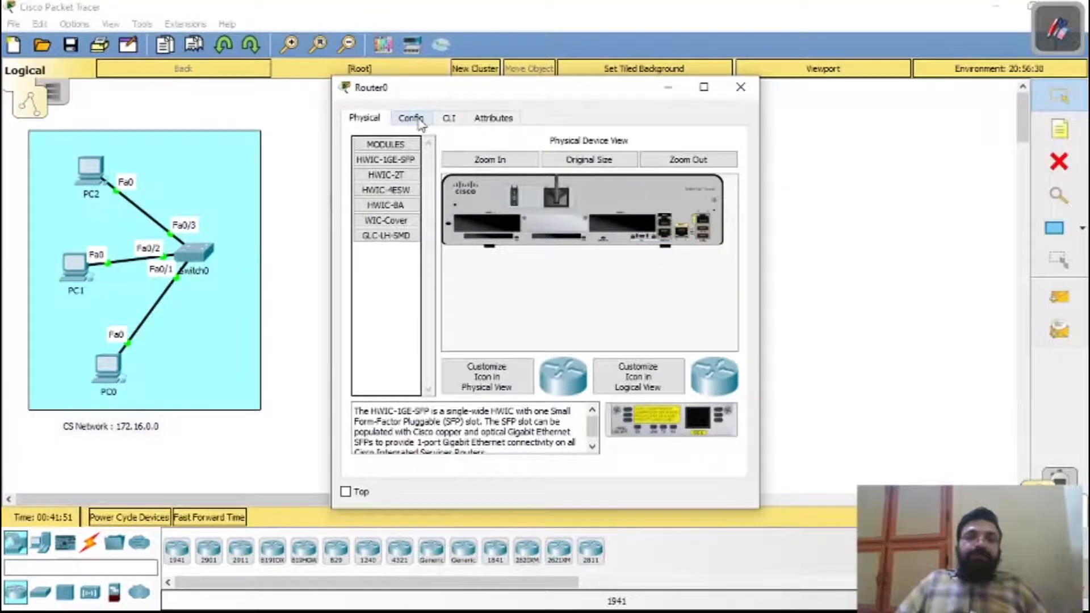
pyautogui.hotkey('ctrl', '1')
pyautogui.moveTo(321, 138); pyautogui.dragTo(625, 138)
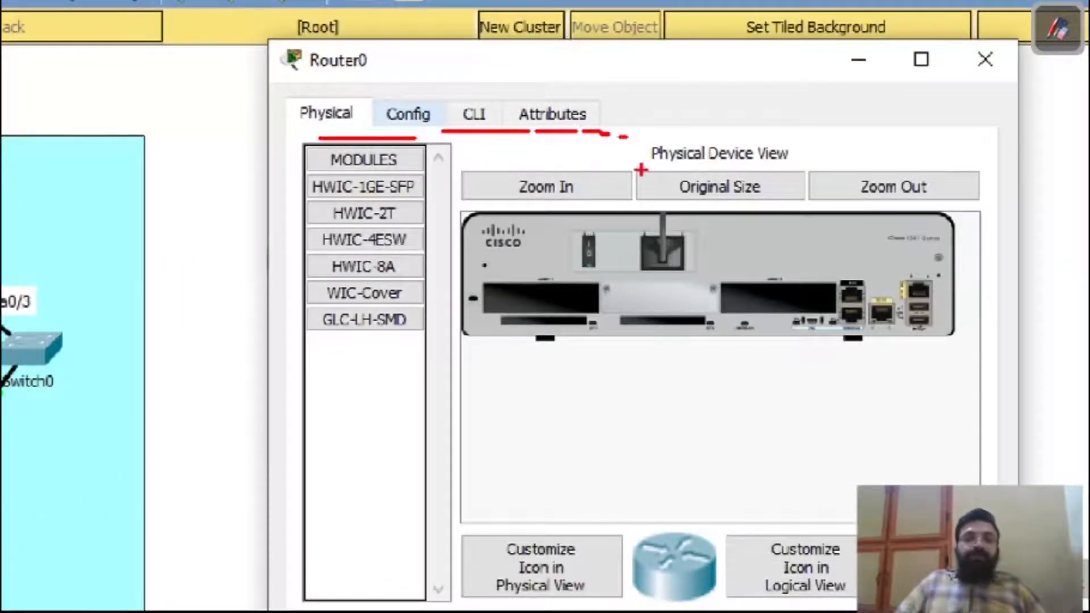
pyautogui.press('Escape')
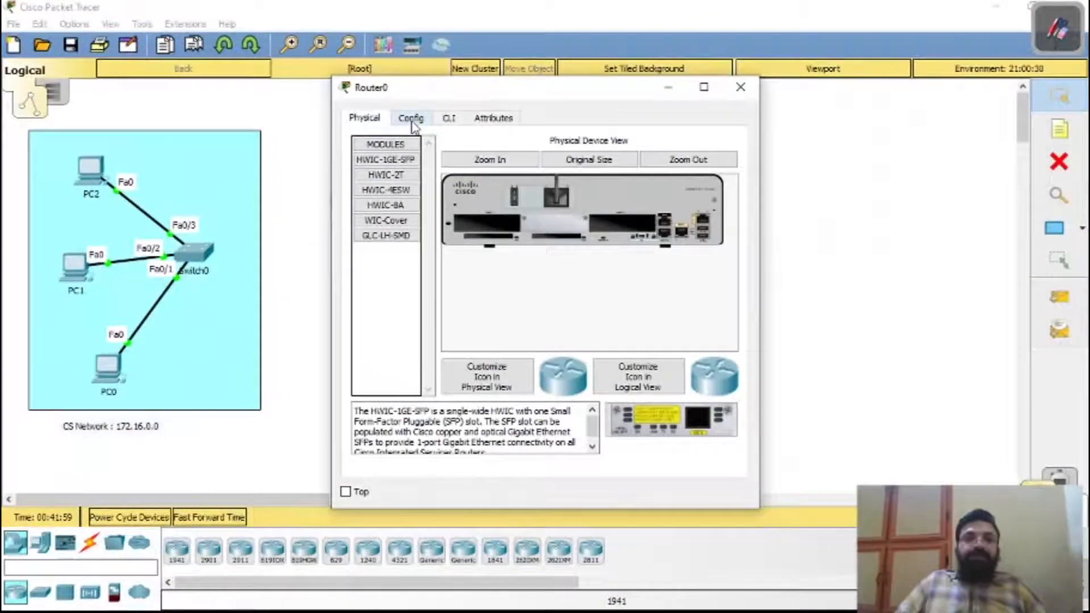
# - Review the GigabitEthernet interfaces listed in Router0's configuration, and close the router window
pyautogui.click(411, 118)
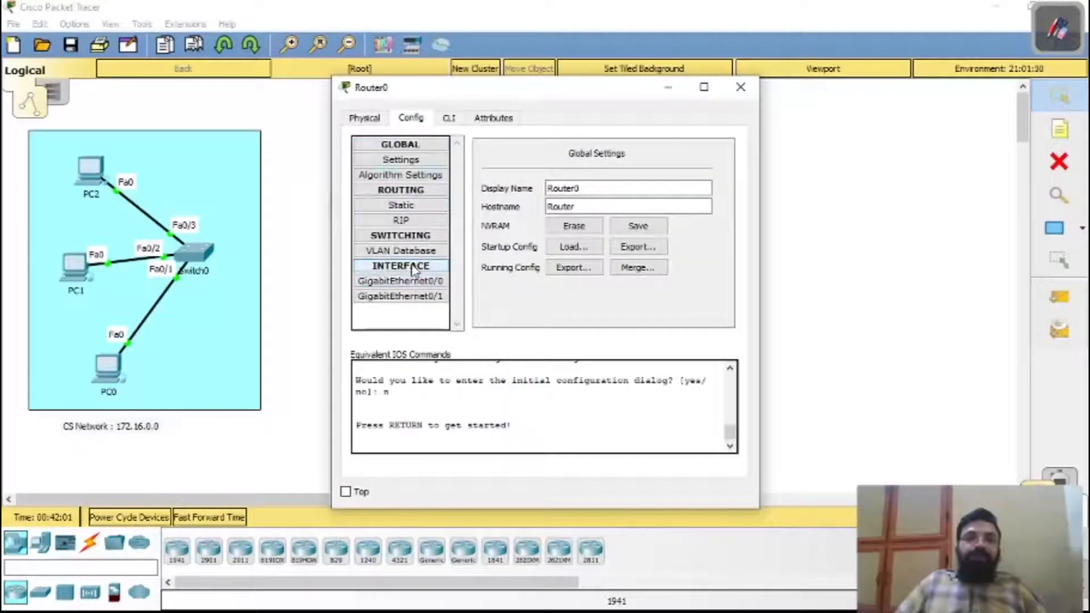
pyautogui.hotkey('ctrl', '1')
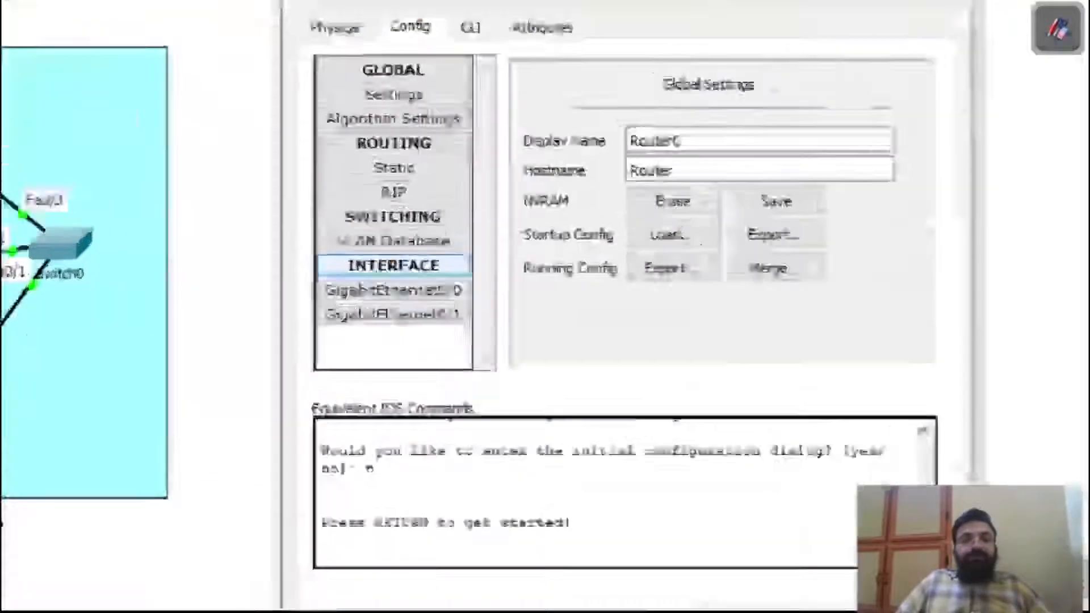
pyautogui.click(377, 262)
pyautogui.moveTo(329, 271); pyautogui.dragTo(455, 281)
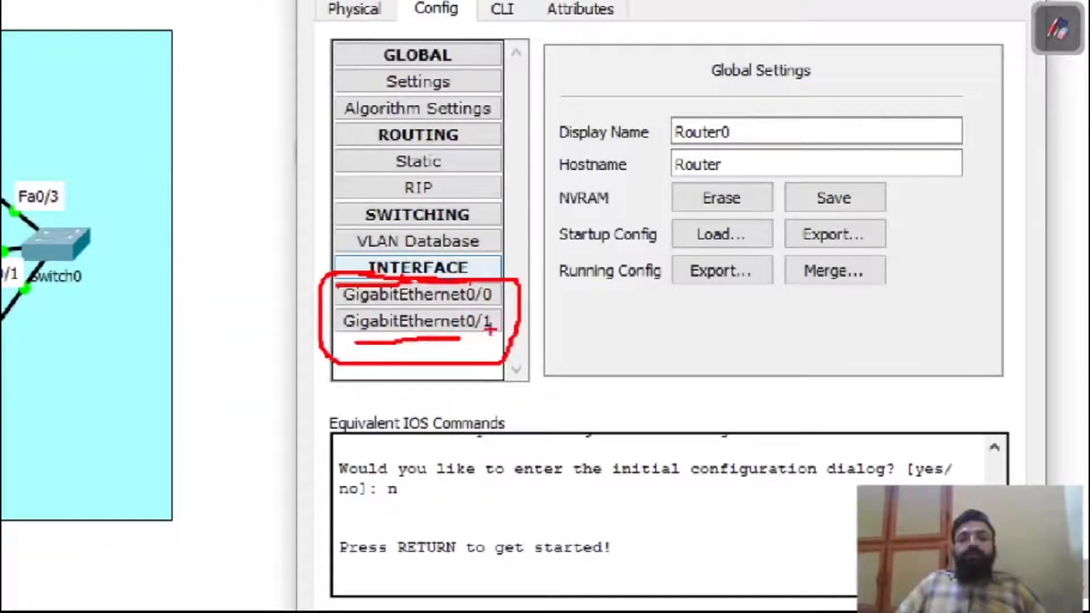
pyautogui.press('Escape')
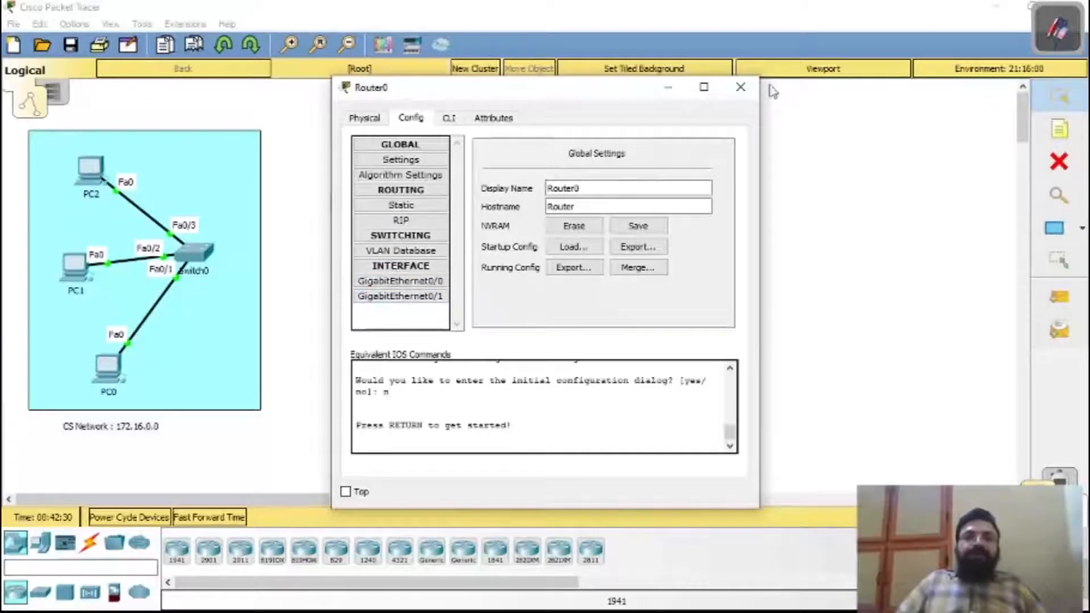
pyautogui.click(740, 87)
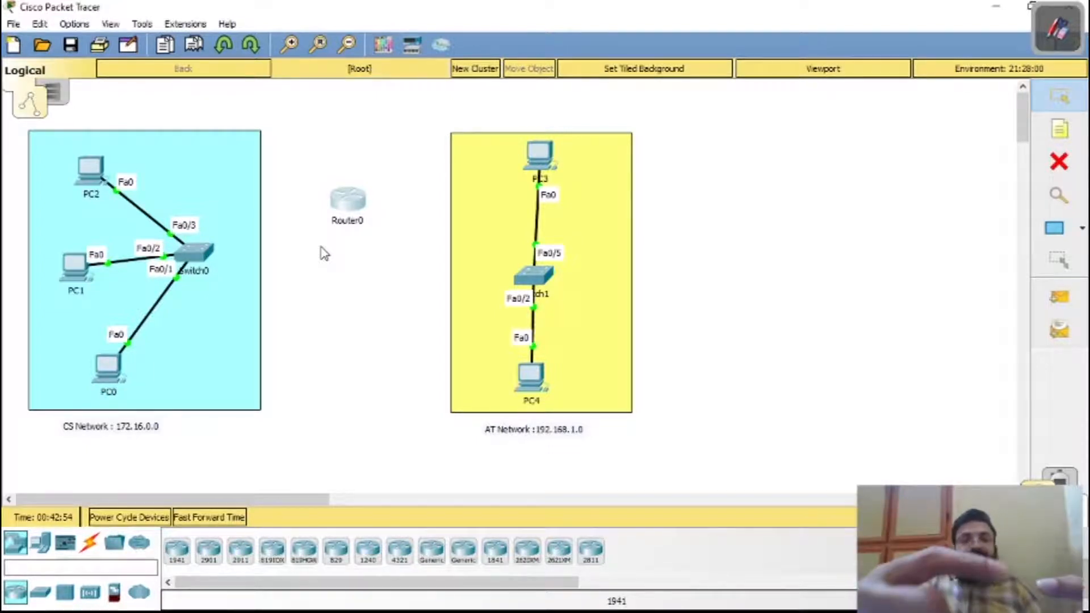
# - Connect Switch0 to Router0 using the automatically chosen connection type
pyautogui.click(89, 545)
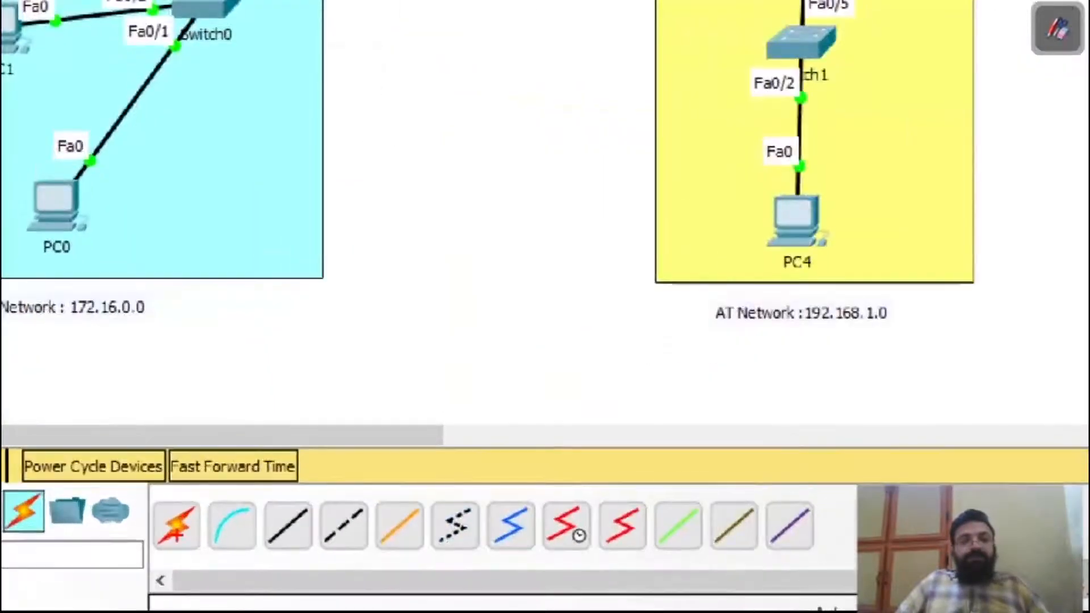
pyautogui.moveTo(164, 490)
pyautogui.mouseDown()
pyautogui.moveTo(186, 516)
pyautogui.moveTo(148, 528)
pyautogui.moveTo(154, 511)
pyautogui.mouseUp()
pyautogui.click(174, 525)
pyautogui.click(213, 255)
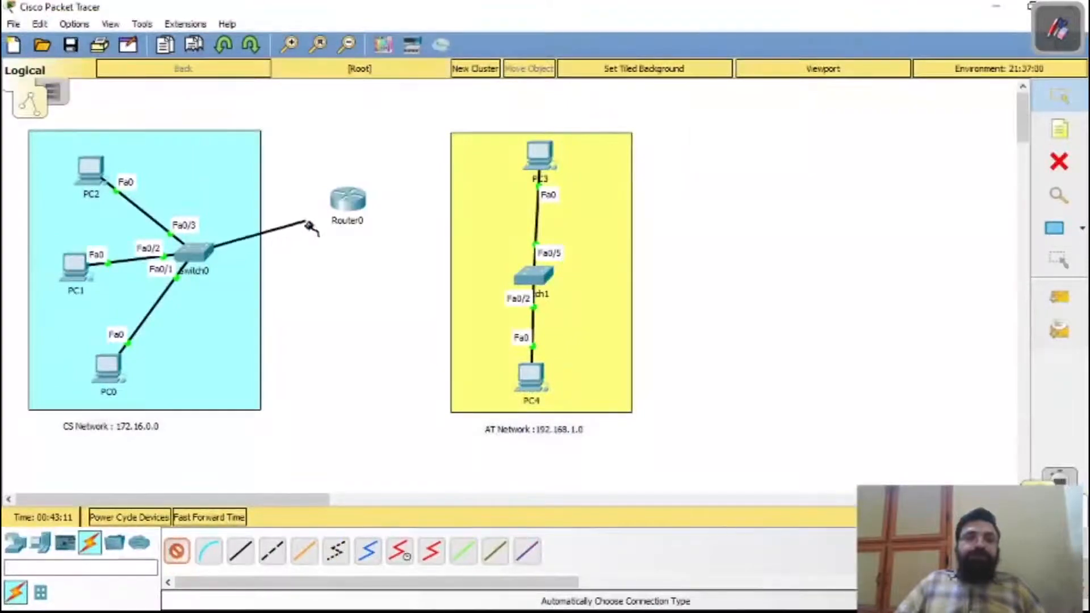
pyautogui.click(345, 205)
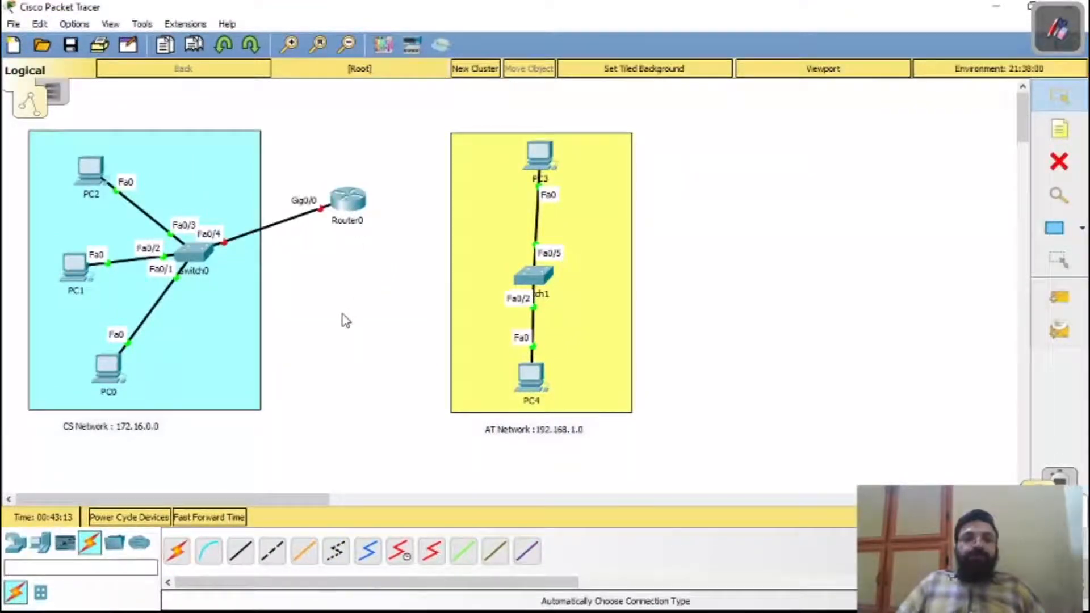
# - Connect Router0 to Switch1 using the automatically chosen connection type
pyautogui.click(179, 555)
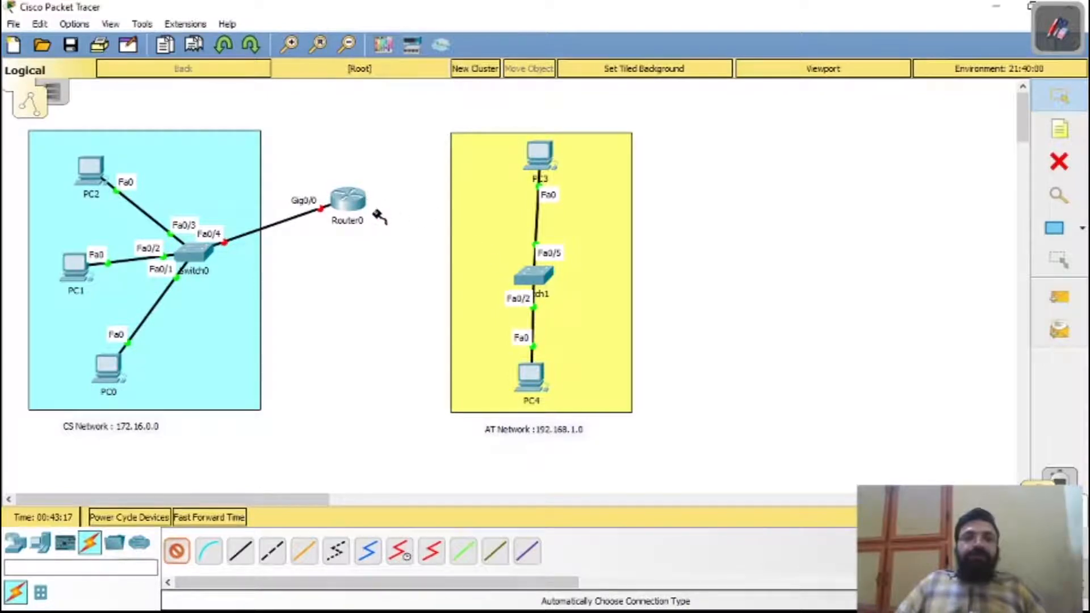
pyautogui.click(351, 199)
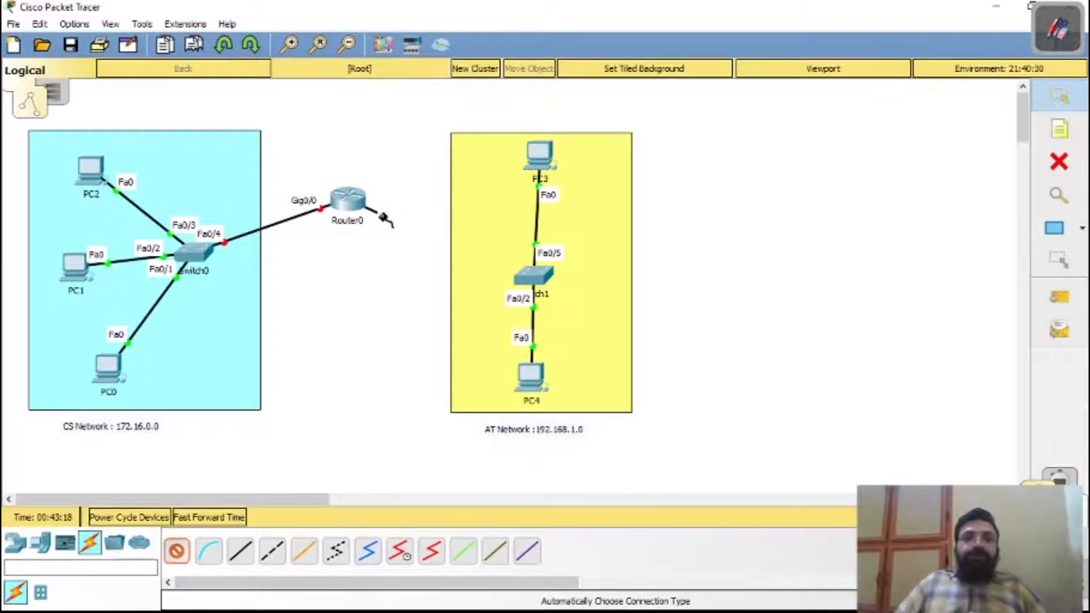
pyautogui.click(534, 275)
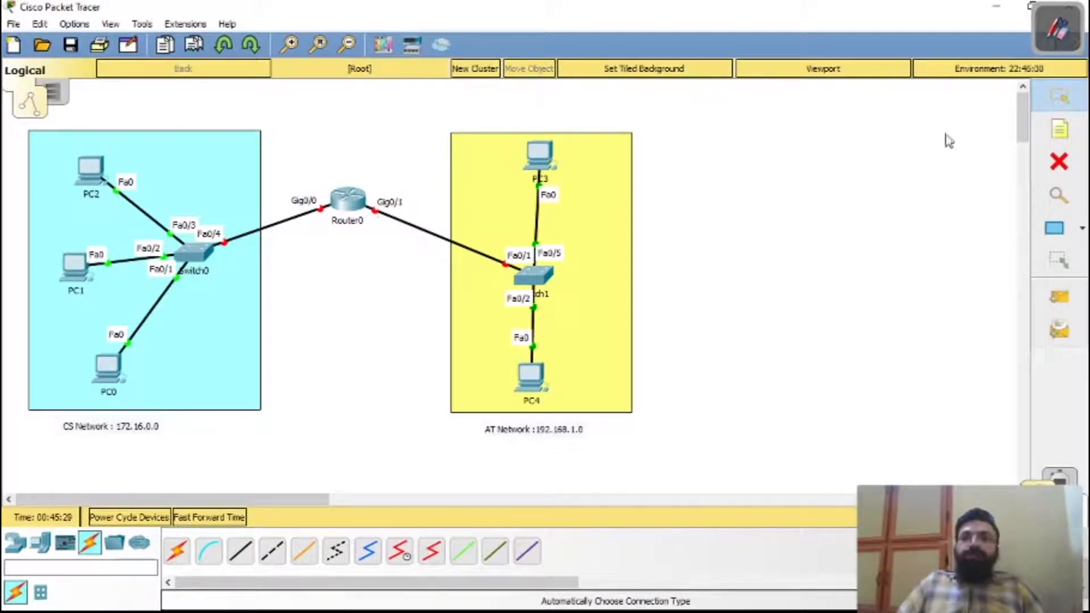
# - Add the note "E0" above Router0's Gig0/0 port label
pyautogui.click(1059, 129)
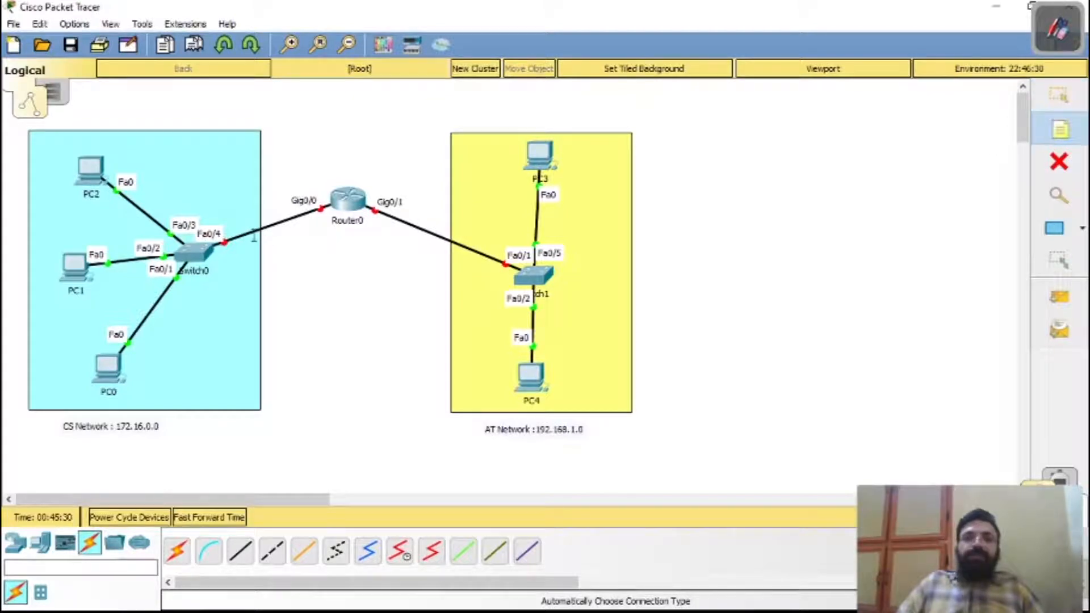
pyautogui.click(283, 162)
pyautogui.write('E0')
pyautogui.click(1066, 143)
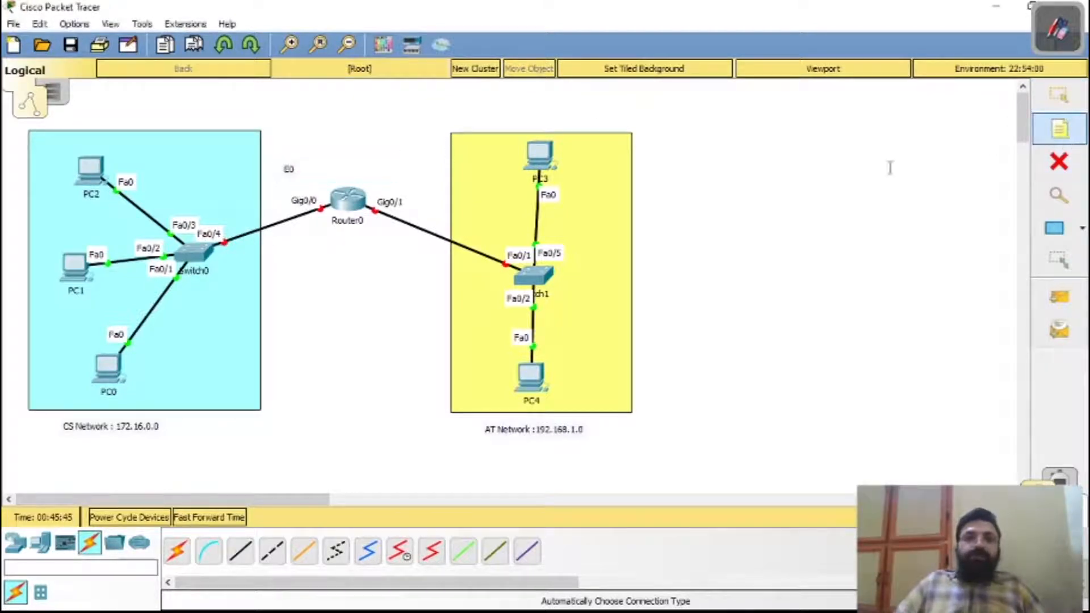
# - Add the note "E1" above Router0's Gig0/1 port label and align it level with the "E0" note
pyautogui.click(379, 165)
pyautogui.write('E1')
pyautogui.click(1082, 107)
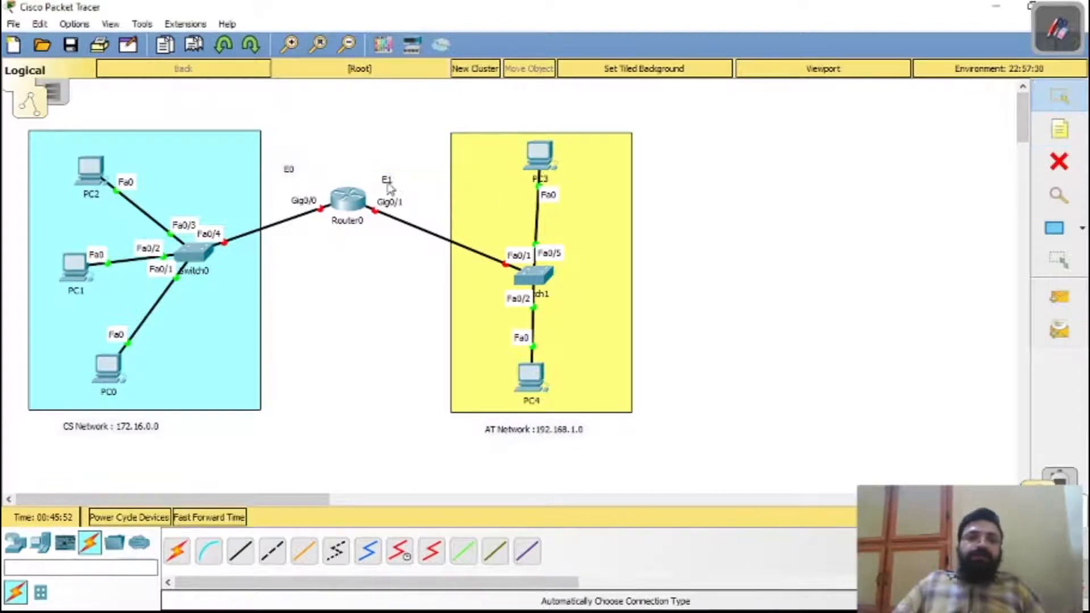
pyautogui.moveTo(385, 184); pyautogui.dragTo(387, 174)
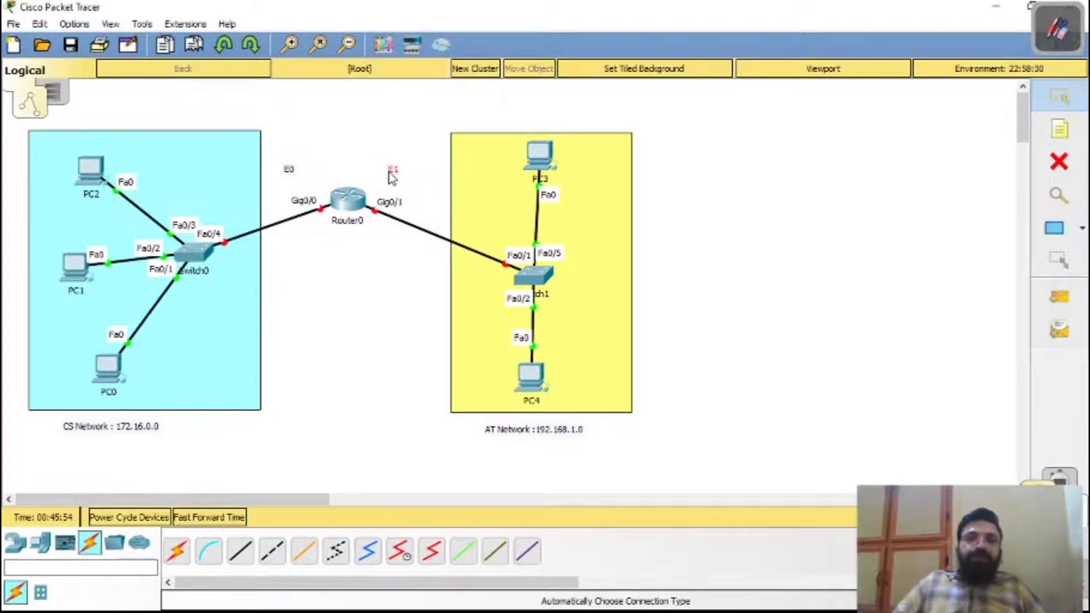
pyautogui.doubleClick(387, 169)
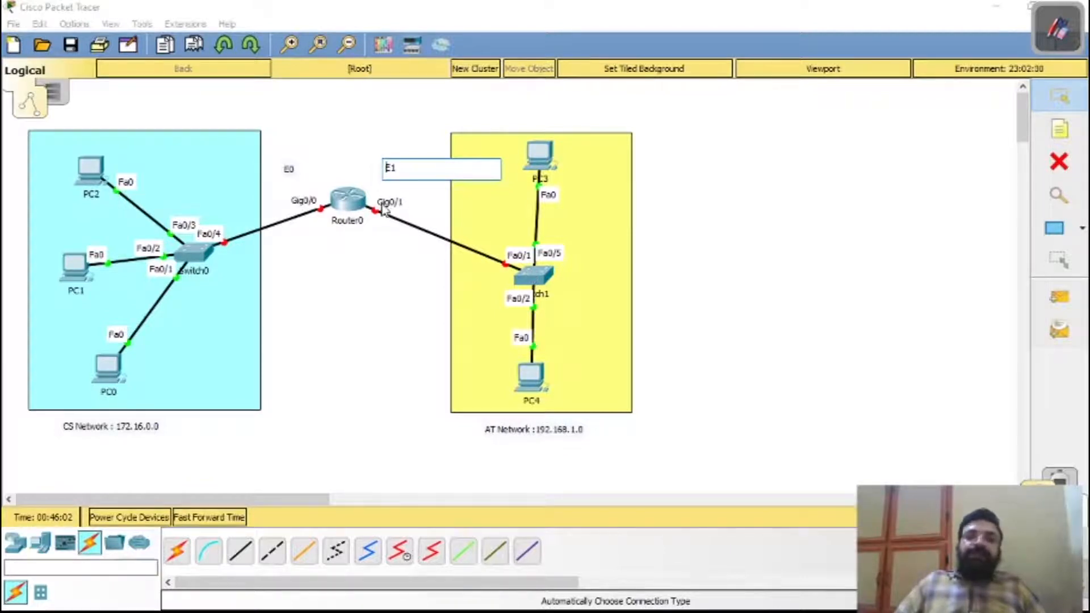
pyautogui.click(981, 188)
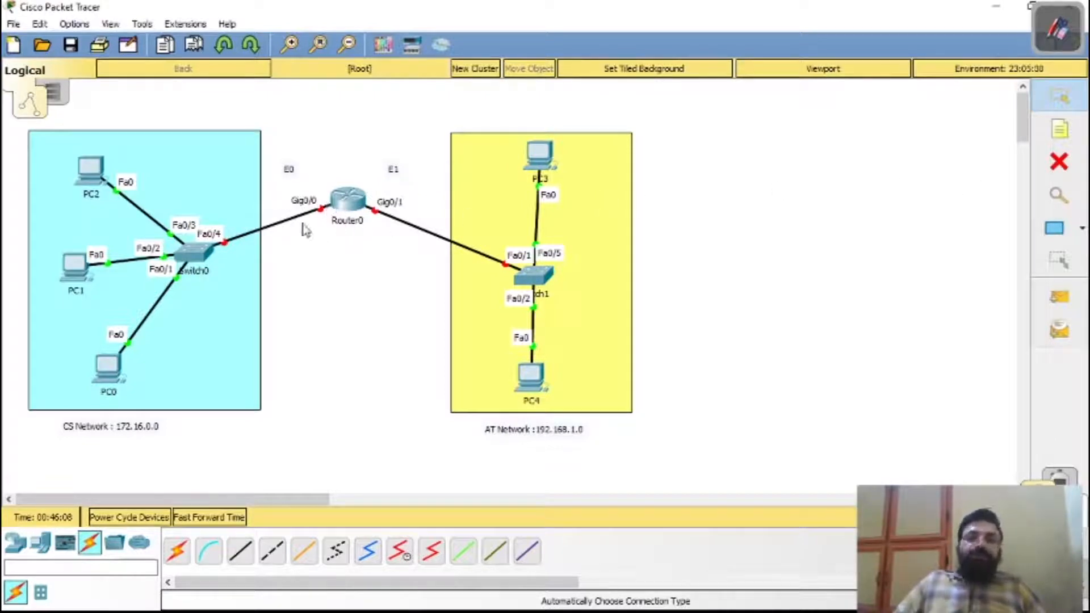
# - Open Router0's GigabitEthernet0/0 settings and examine the equivalent IOS commands and the interface's MAC address
pyautogui.click(335, 205)
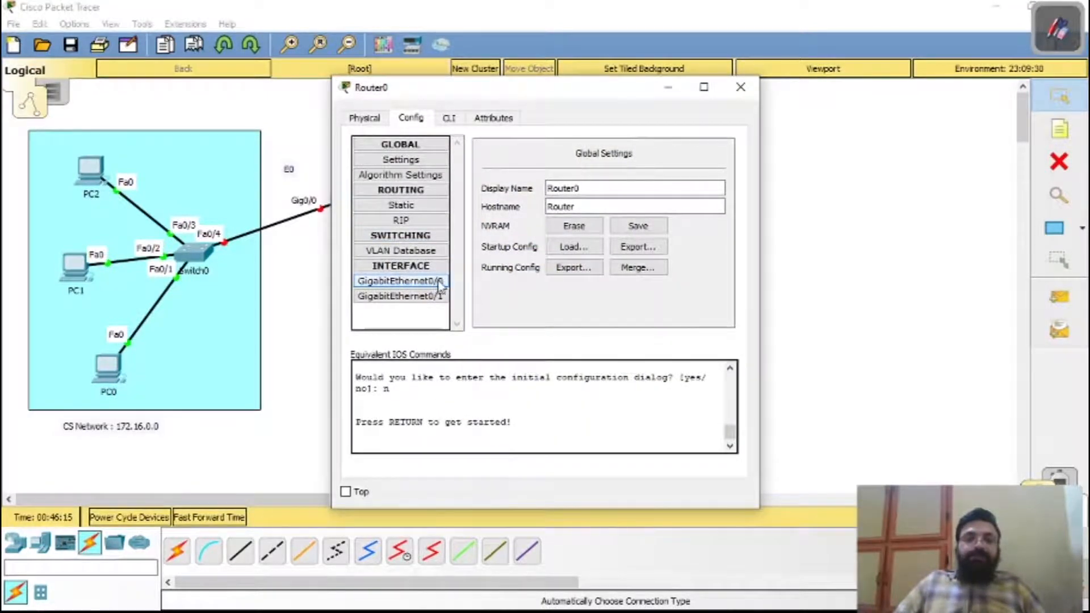
pyautogui.click(740, 87)
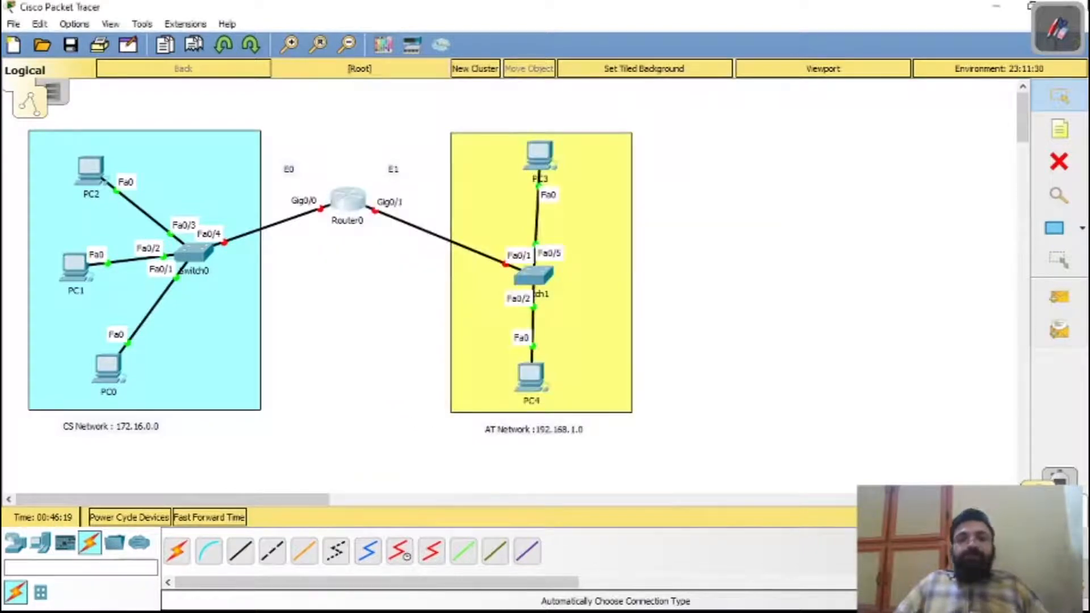
pyautogui.click(346, 200)
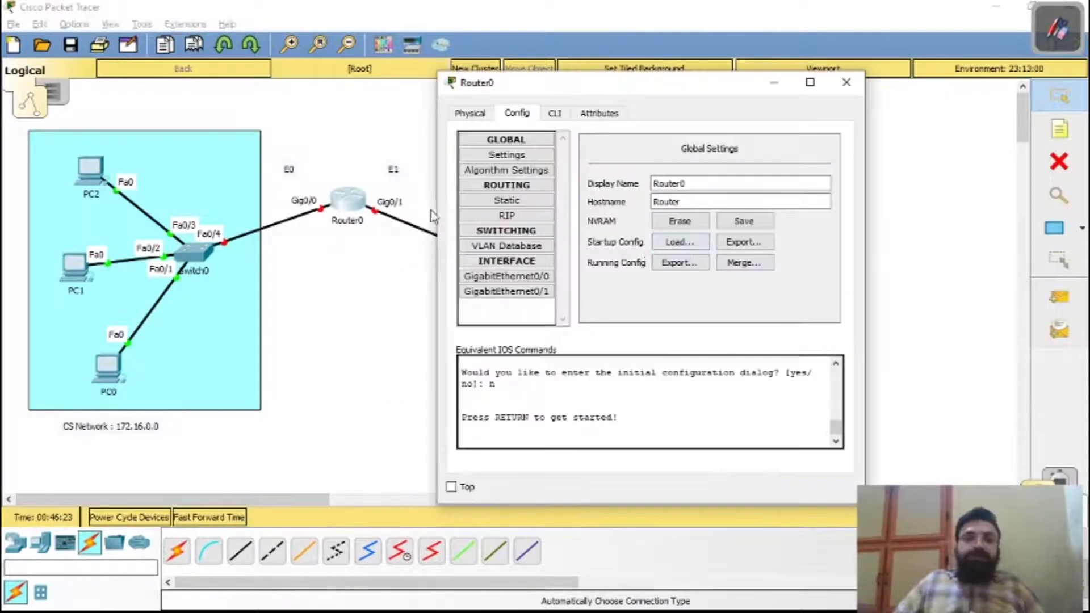
pyautogui.click(540, 278)
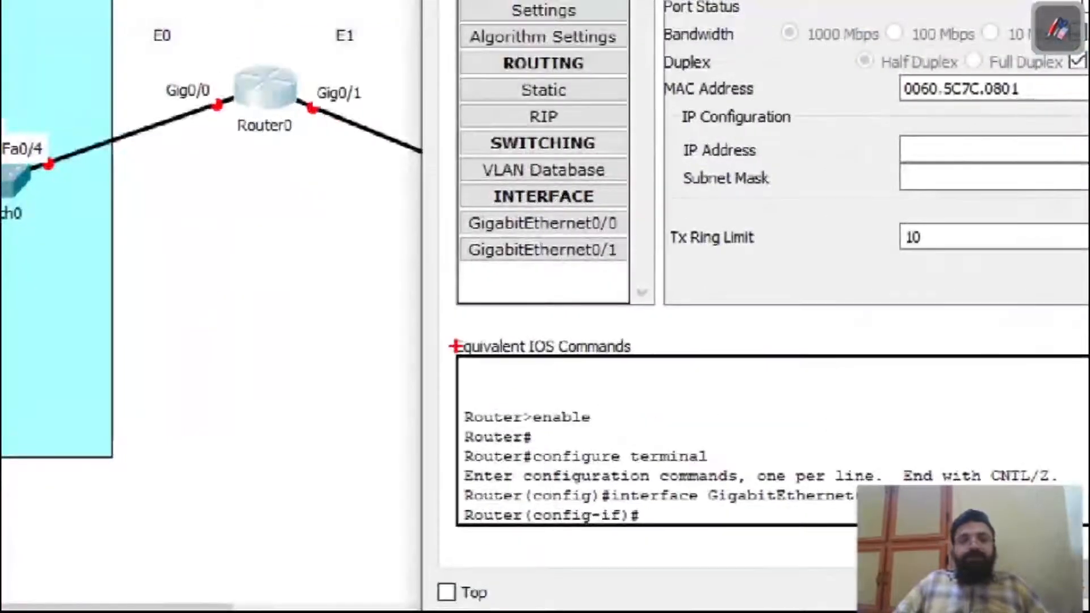
pyautogui.moveTo(456, 363); pyautogui.dragTo(660, 352)
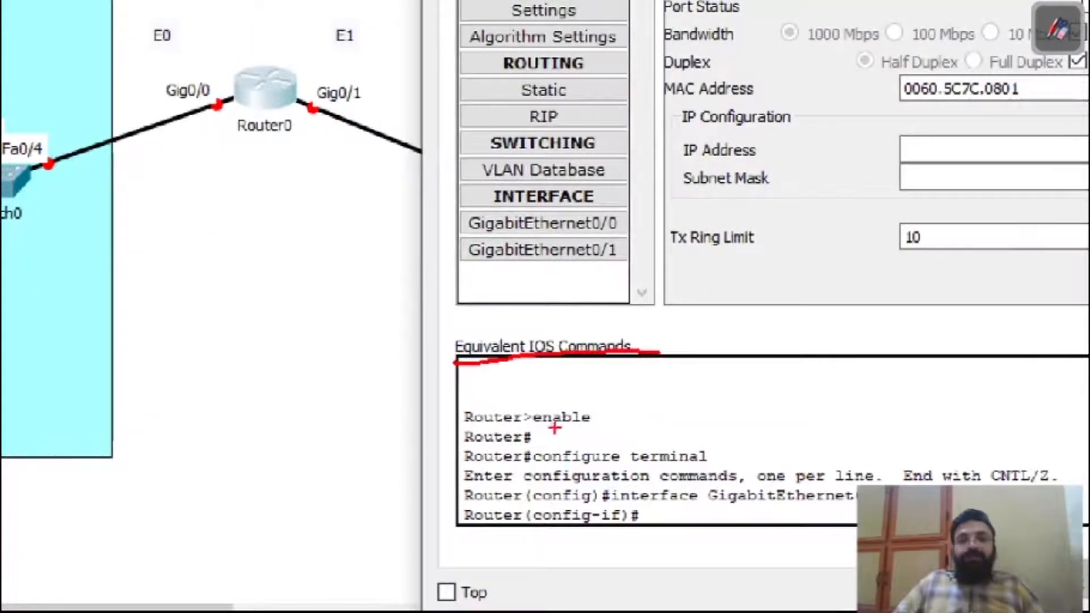
pyautogui.moveTo(472, 393); pyautogui.dragTo(476, 469)
pyautogui.moveTo(480, 517)
pyautogui.mouseDown()
pyautogui.moveTo(597, 532)
pyautogui.moveTo(775, 531)
pyautogui.mouseUp()
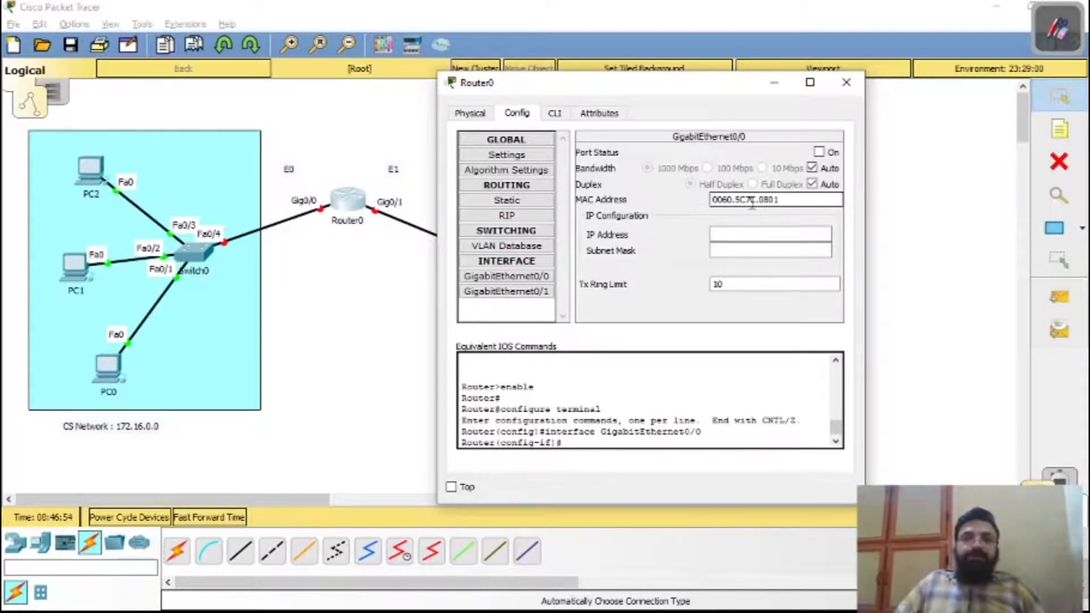
pyautogui.moveTo(803, 200); pyautogui.dragTo(702, 203)
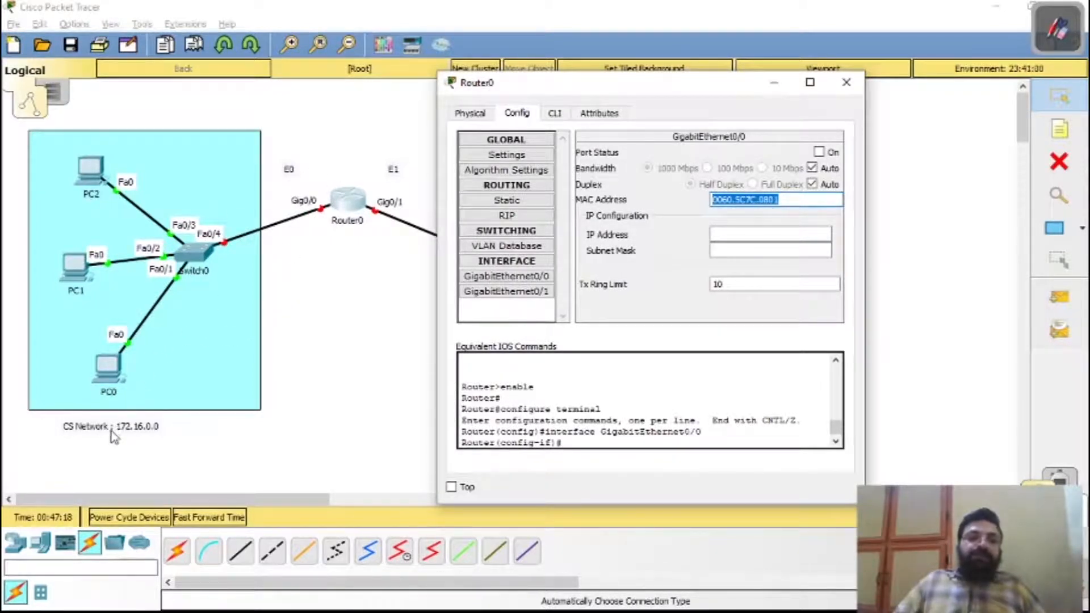
# - Set GigabitEthernet0/0's IP address to 172.16.0.1 with the default subnet mask 255.255.0.0
pyautogui.click(730, 234)
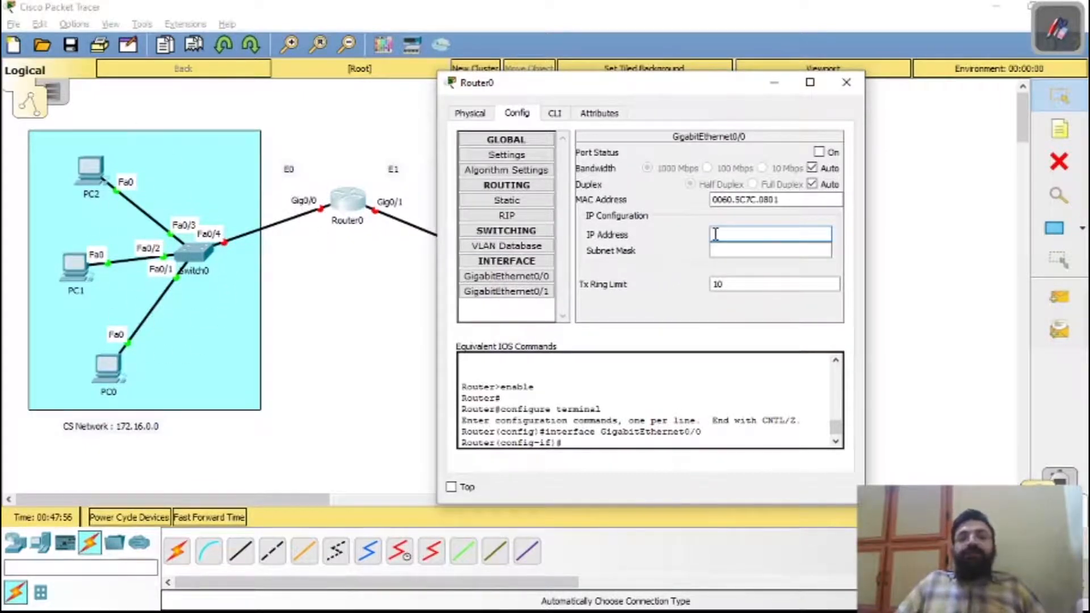
pyautogui.write('172.16.0.1')
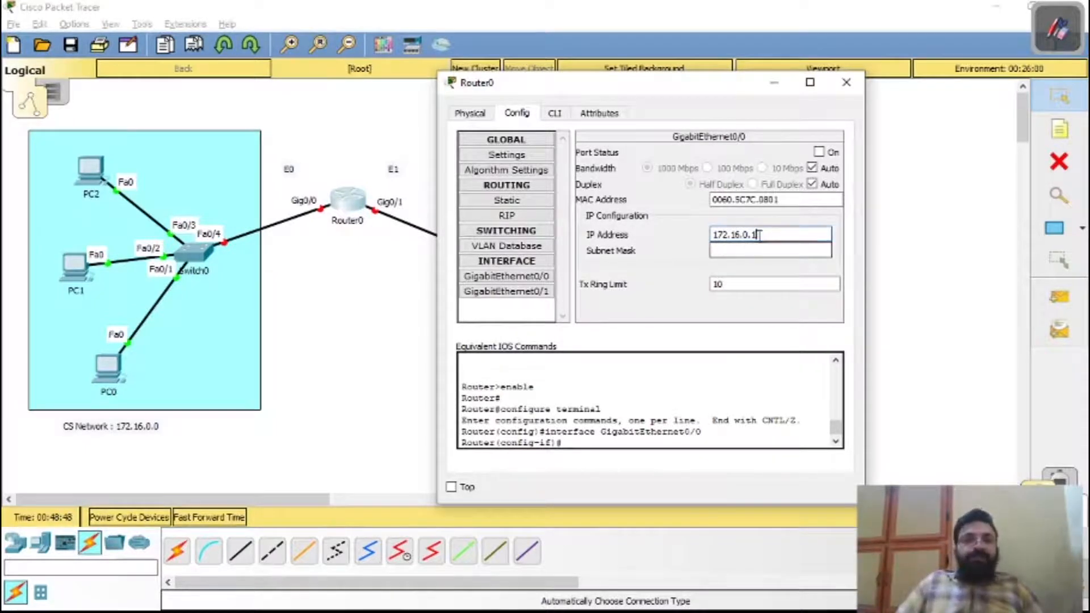
pyautogui.moveTo(763, 234); pyautogui.dragTo(697, 244)
pyautogui.moveTo(775, 235); pyautogui.dragTo(689, 245)
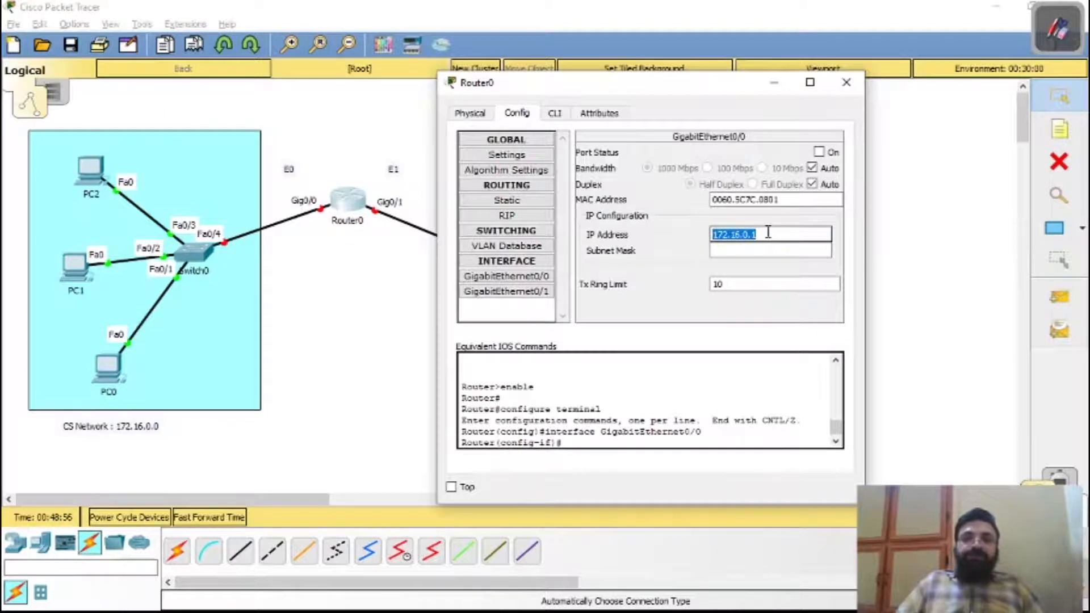
pyautogui.press('Tab')
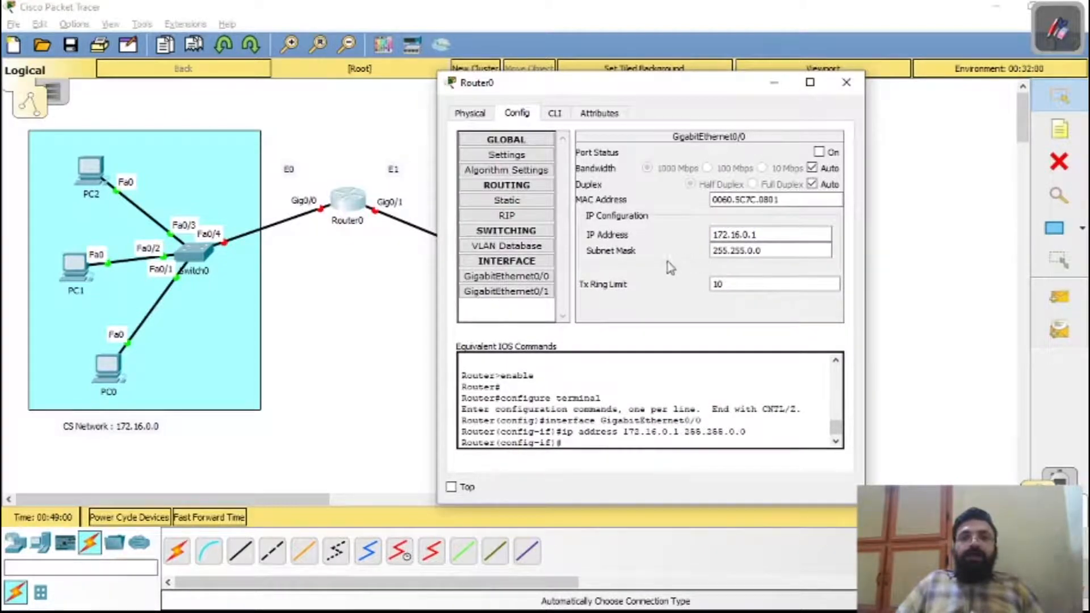
pyautogui.click(759, 256)
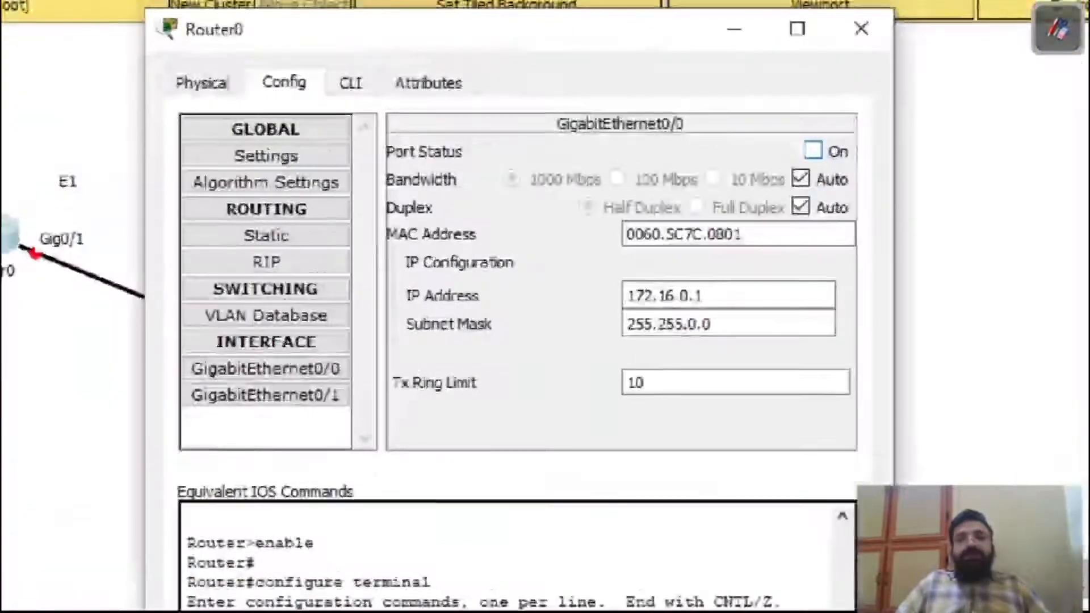
# - Turn on the port status of Router0's GigabitEthernet0/0 interface
pyautogui.moveTo(811, 160); pyautogui.dragTo(852, 161)
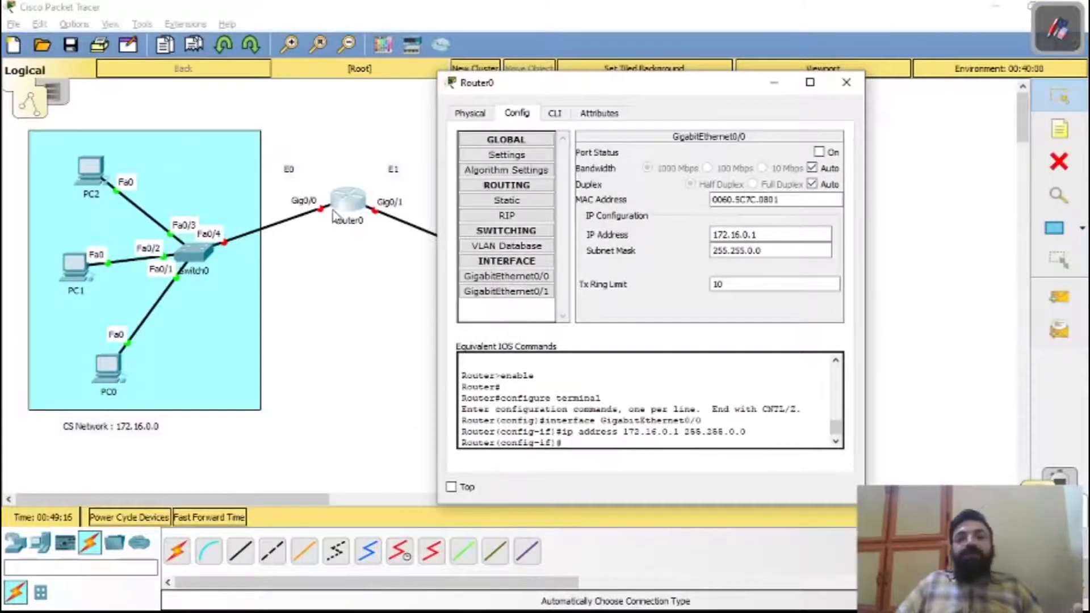
pyautogui.doubleClick(819, 152)
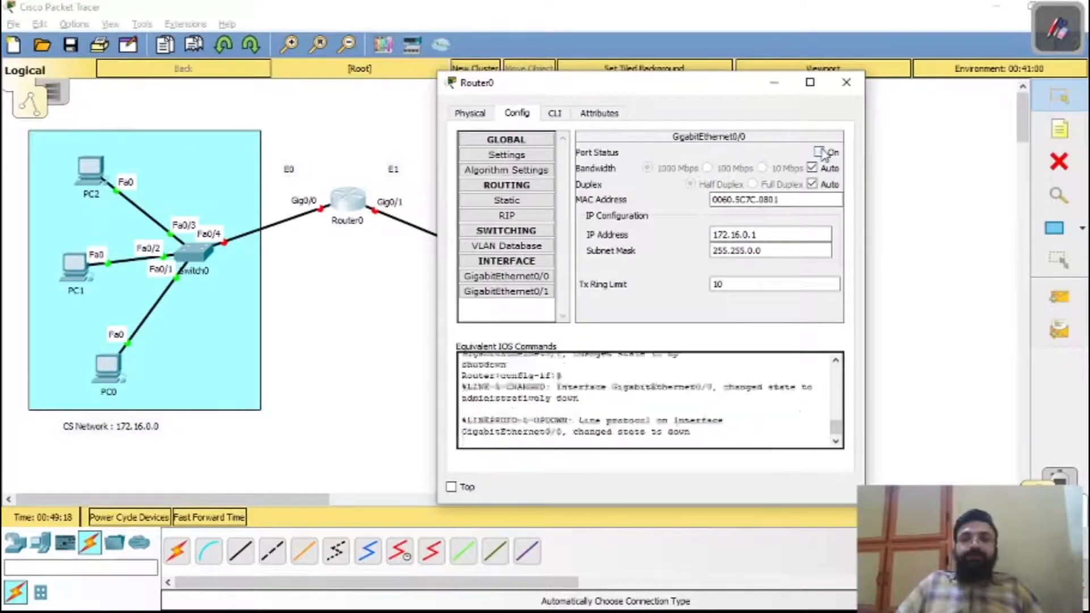
pyautogui.click(818, 152)
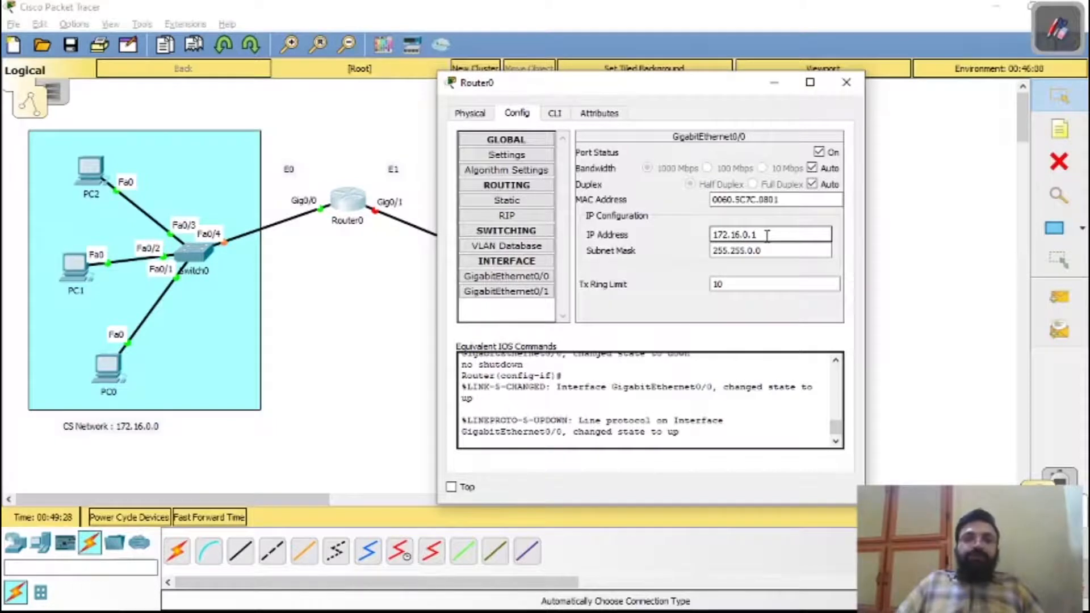
# - Label E0 with the notes "IP:172.16.0.1" and "MAC:0060.5C7C.0801", taken from Router0's GigabitEthernet0/0 settings
pyautogui.moveTo(784, 198); pyautogui.dragTo(712, 200)
pyautogui.moveTo(784, 231); pyautogui.dragTo(696, 235)
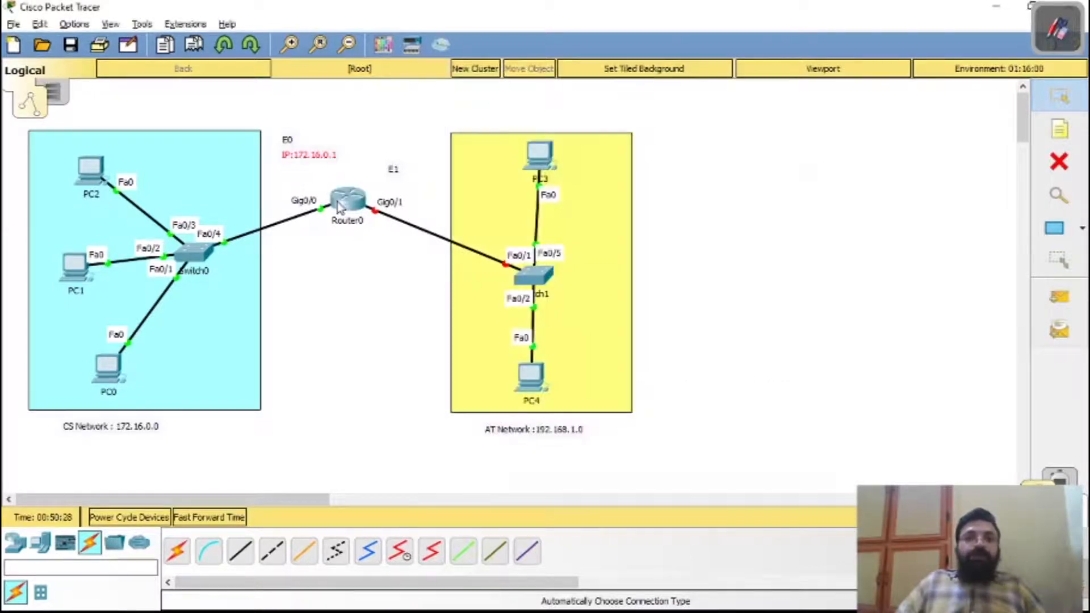
pyautogui.click(339, 205)
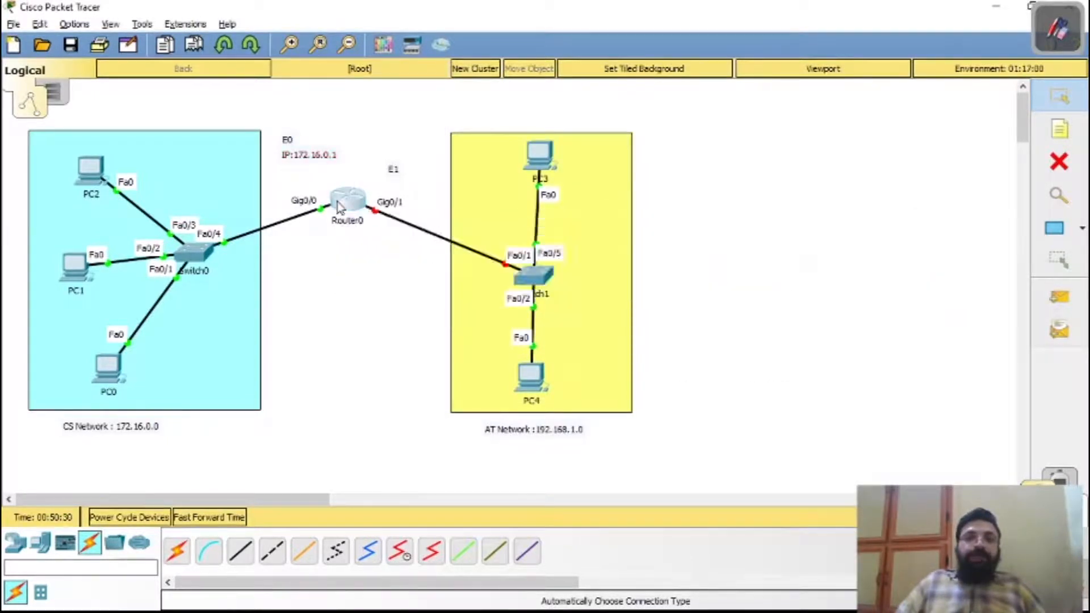
pyautogui.click(433, 283)
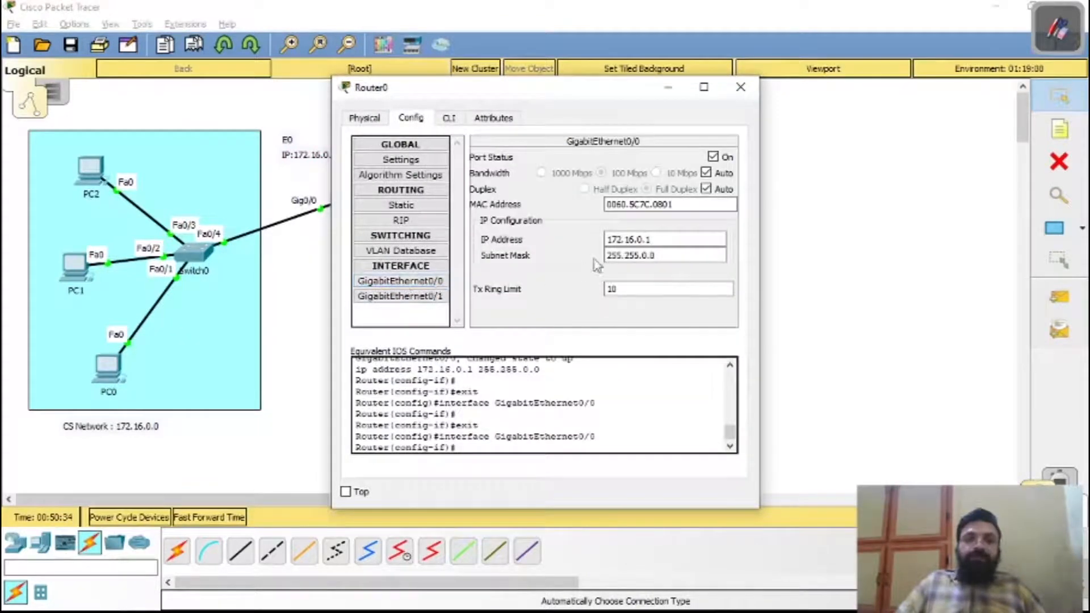
pyautogui.moveTo(676, 205); pyautogui.dragTo(605, 209)
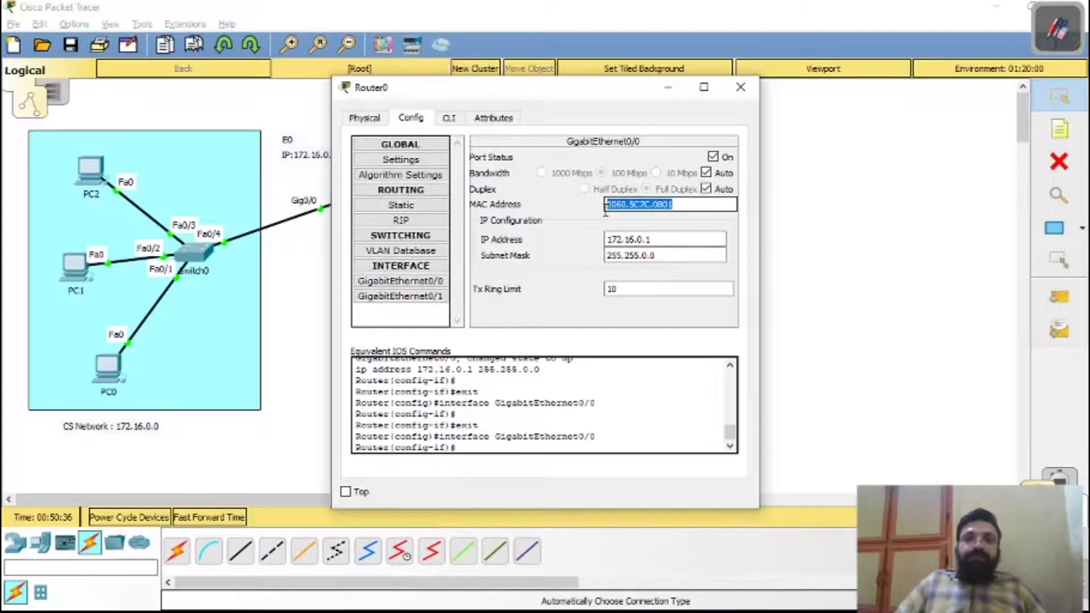
pyautogui.click(741, 87)
pyautogui.press('Escape')
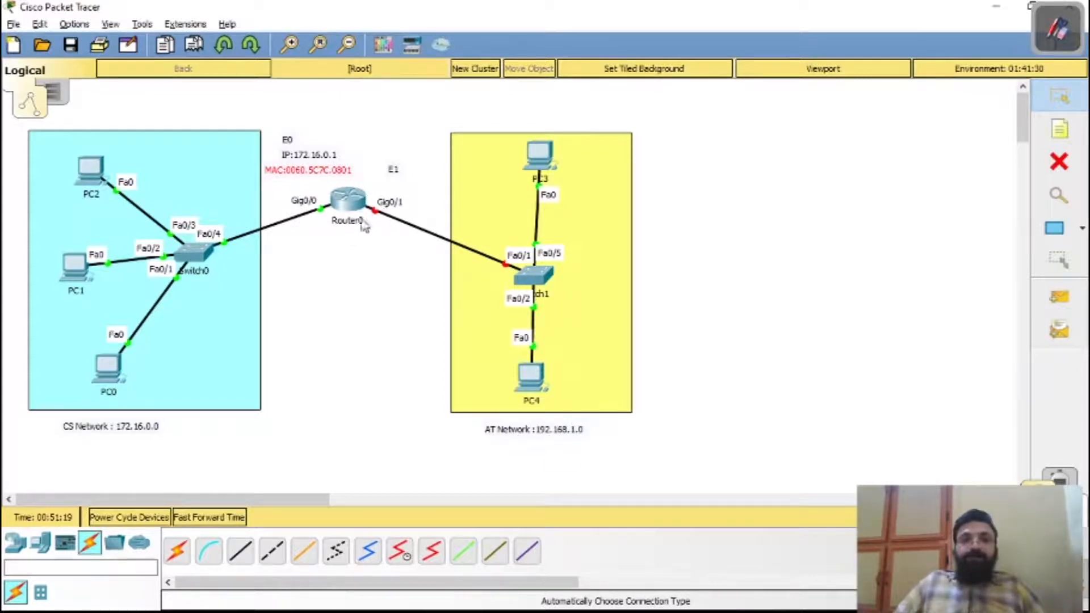
# - Open Router0's GigabitEthernet0/1 settings beside the topology and turn on its port status
pyautogui.moveTo(363, 207)
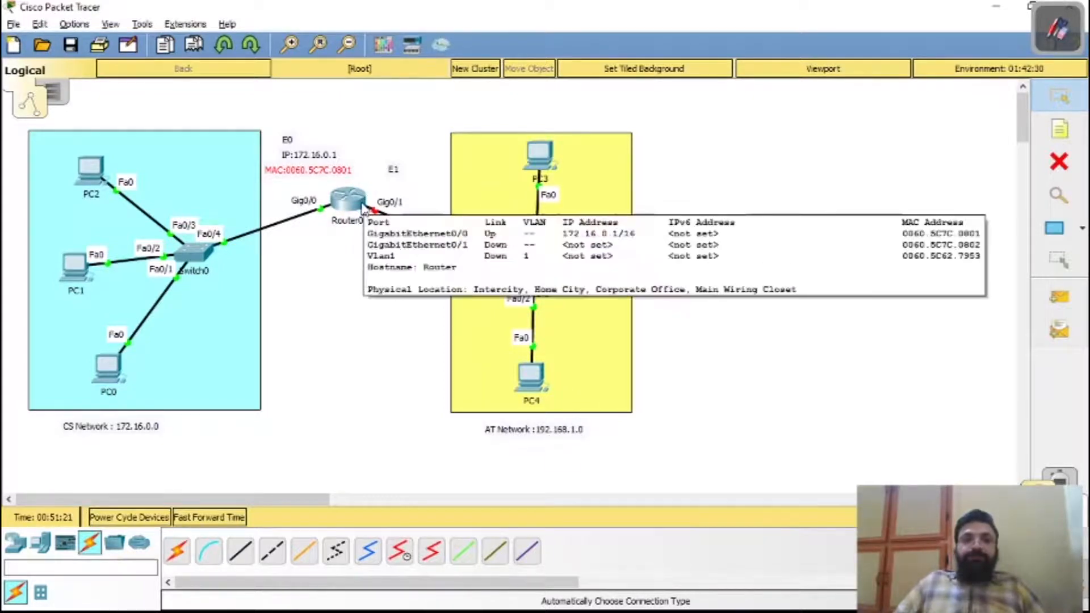
pyautogui.click(363, 207)
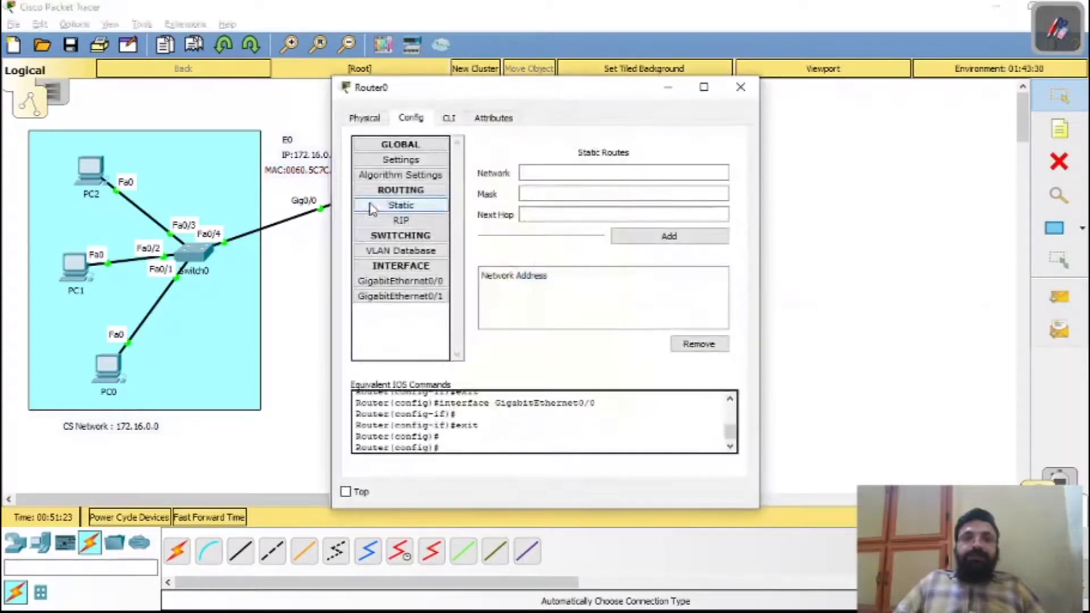
pyautogui.moveTo(616, 80); pyautogui.dragTo(918, 83)
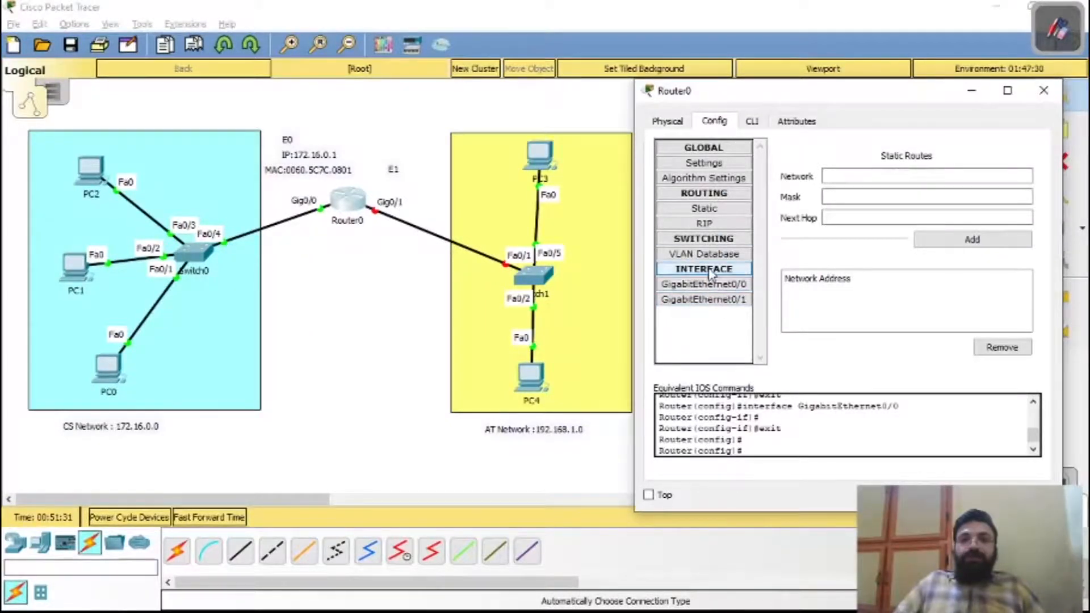
pyautogui.click(706, 300)
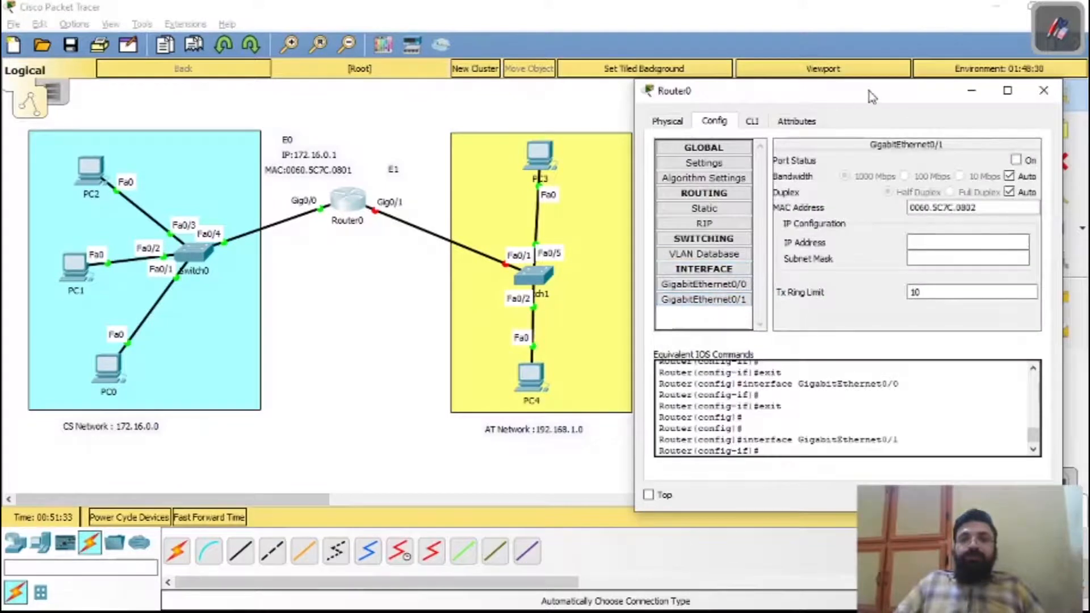
pyautogui.moveTo(872, 97); pyautogui.dragTo(806, 76)
pyautogui.click(950, 140)
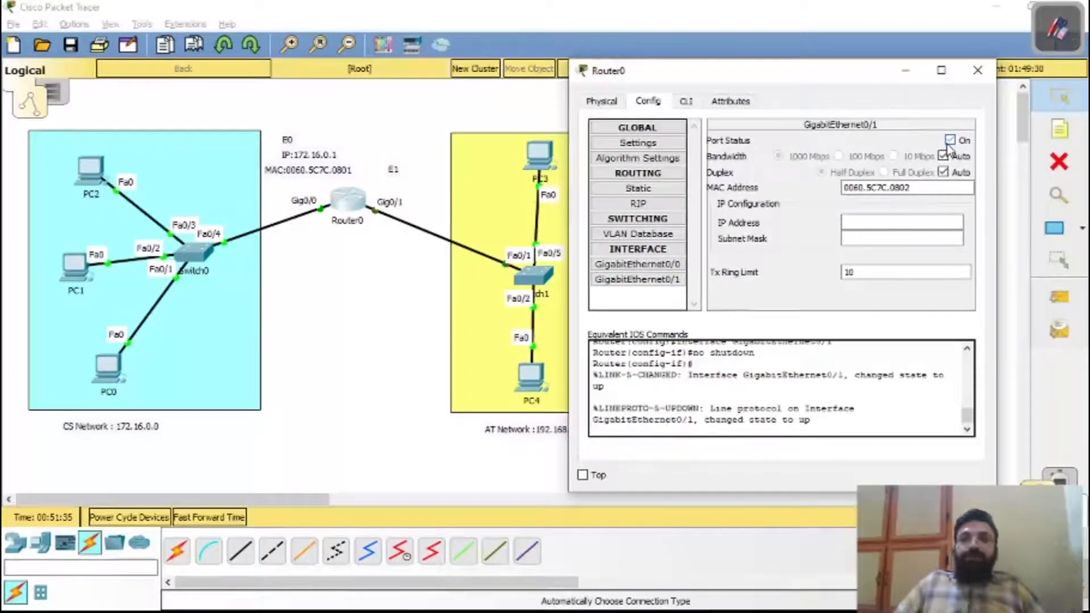
# - Set GigabitEthernet0/1's IP address to 192.168.1.1 with the default subnet mask 255.255.255.0
pyautogui.click(903, 223)
pyautogui.write('192.168.1')
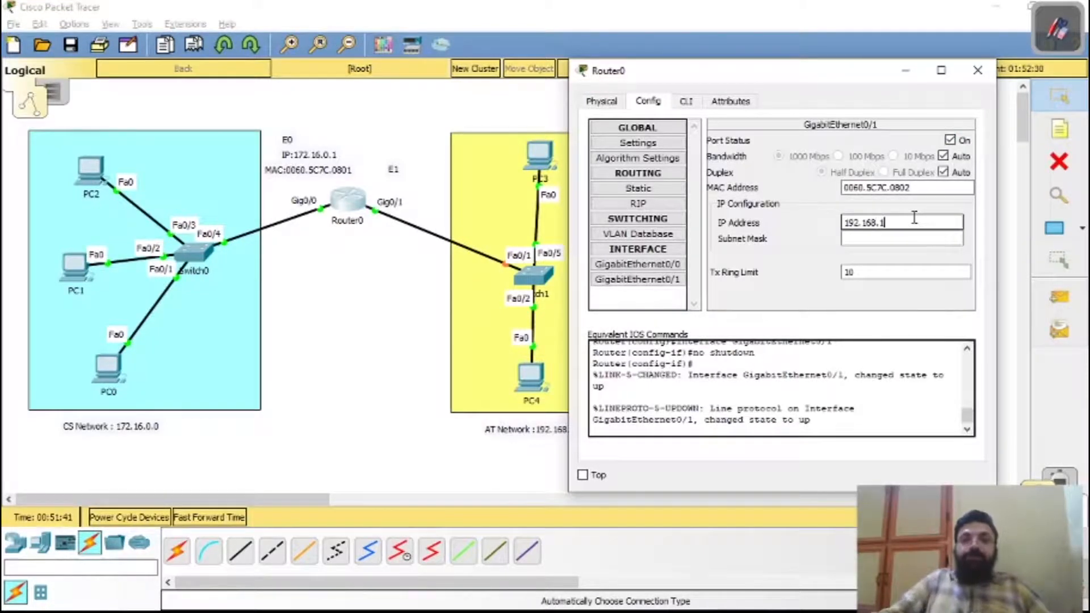
pyautogui.write('.1')
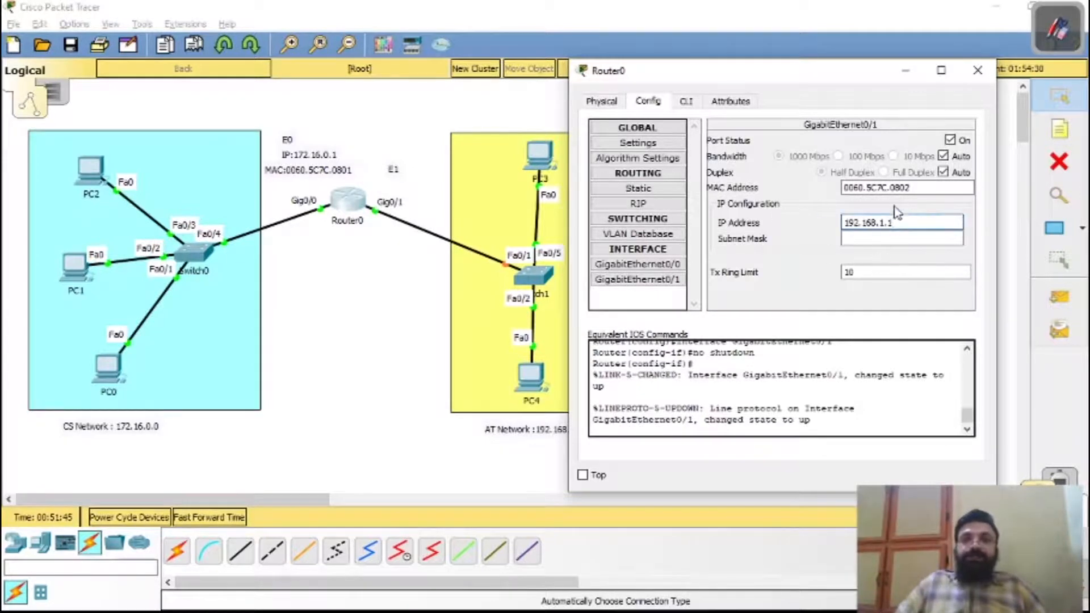
pyautogui.moveTo(898, 222); pyautogui.dragTo(845, 222)
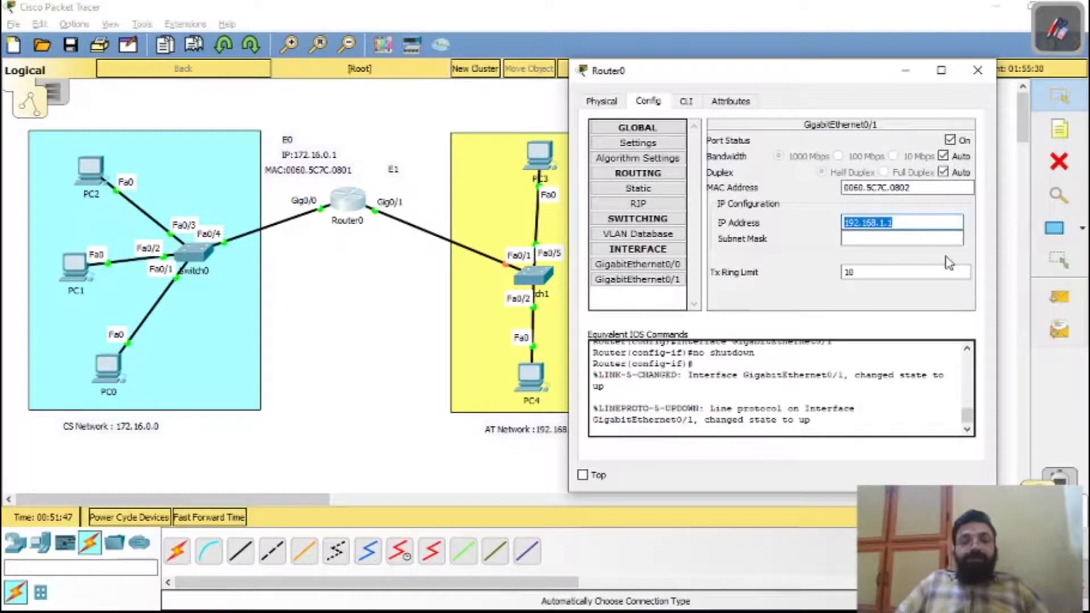
pyautogui.click(878, 240)
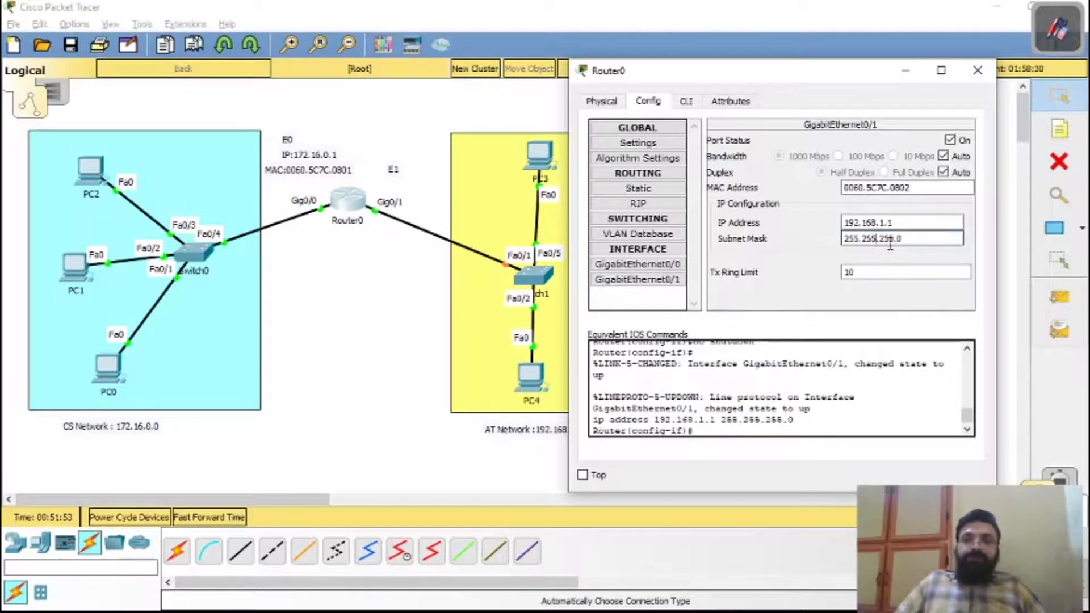
pyautogui.moveTo(895, 242); pyautogui.dragTo(844, 243)
pyautogui.press('Return')
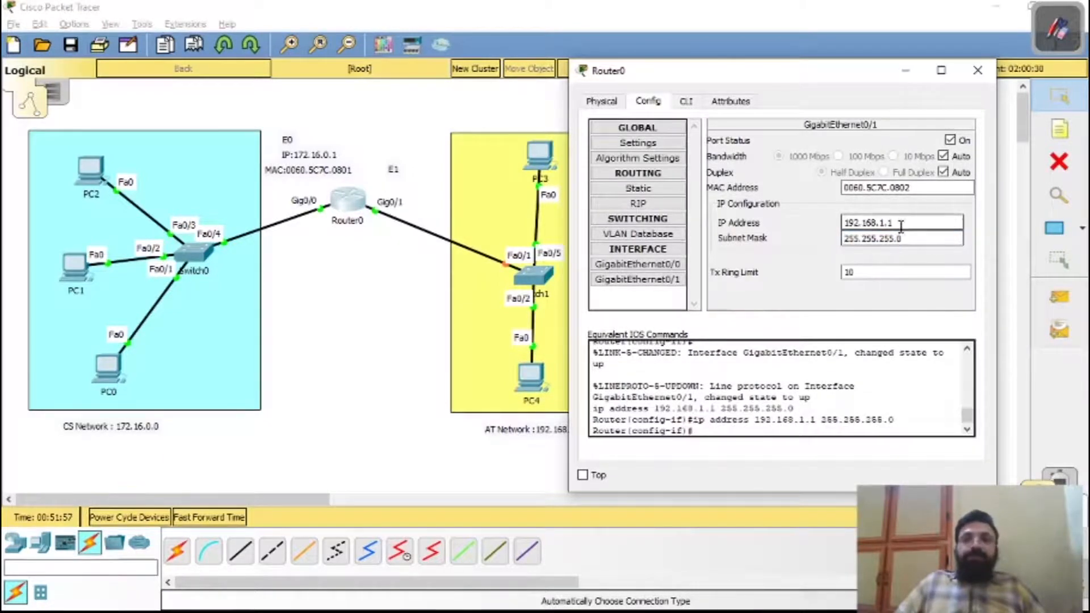
pyautogui.moveTo(895, 222); pyautogui.dragTo(843, 224)
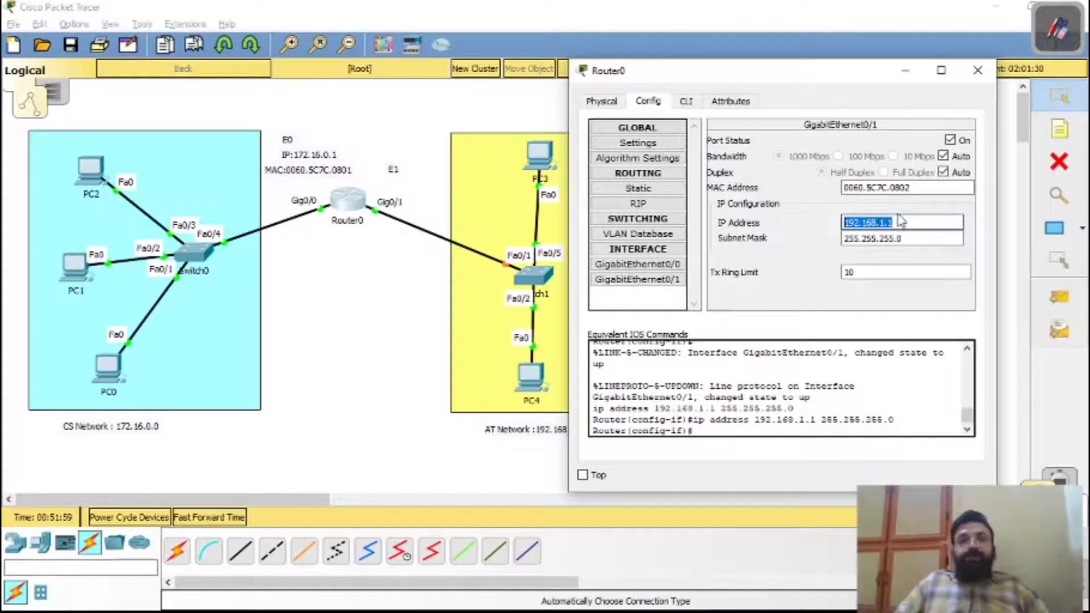
# - Close Router0's settings and open PC0's IP Configuration, placing its window beside the topology so the E0 label can be read
pyautogui.click(979, 72)
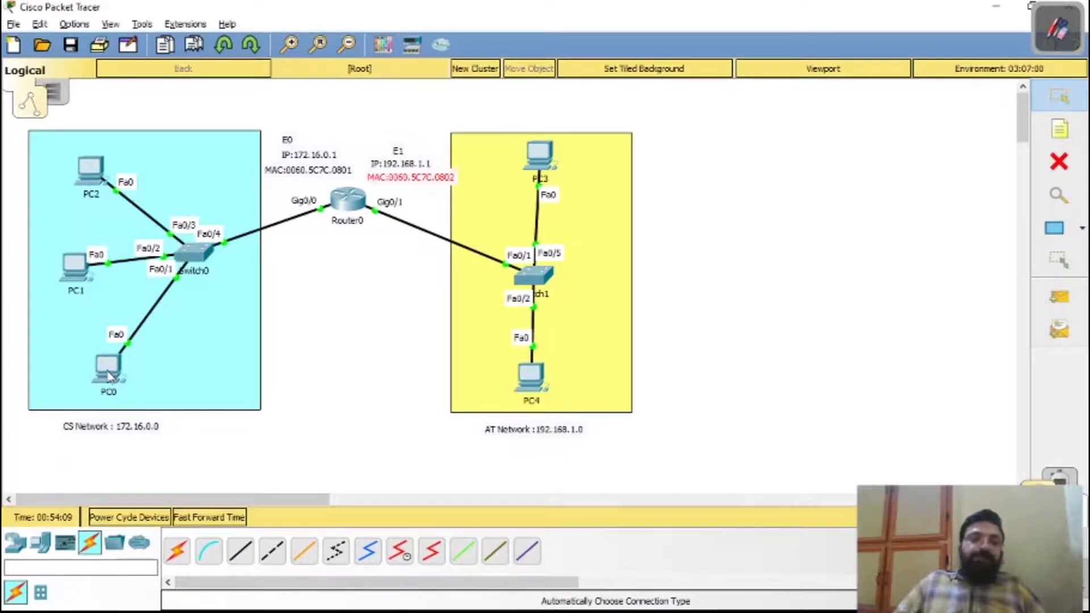
pyautogui.moveTo(104, 381)
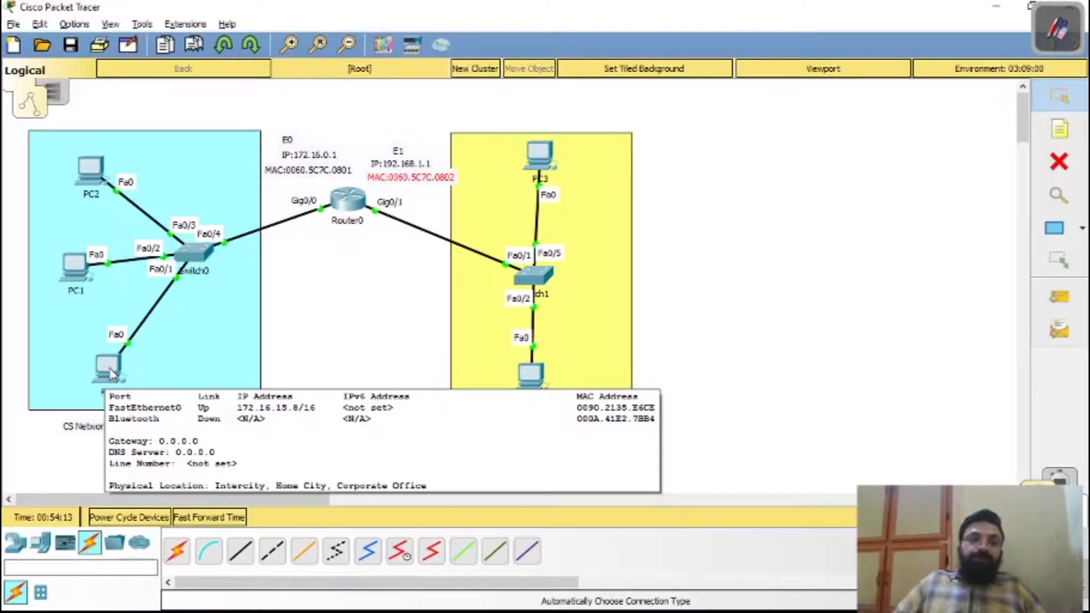
pyautogui.click(111, 372)
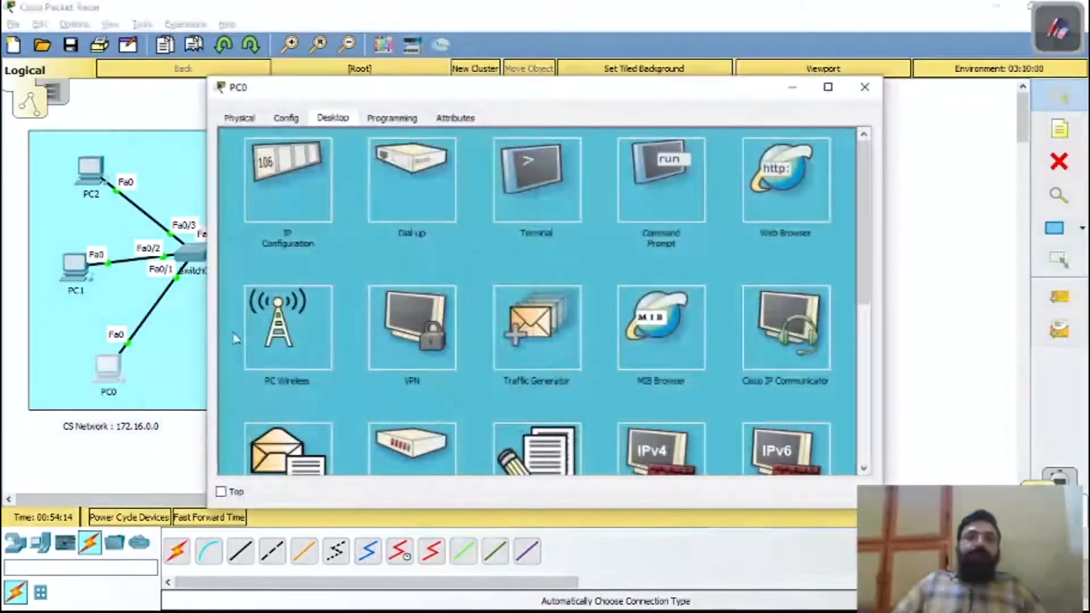
pyautogui.click(280, 182)
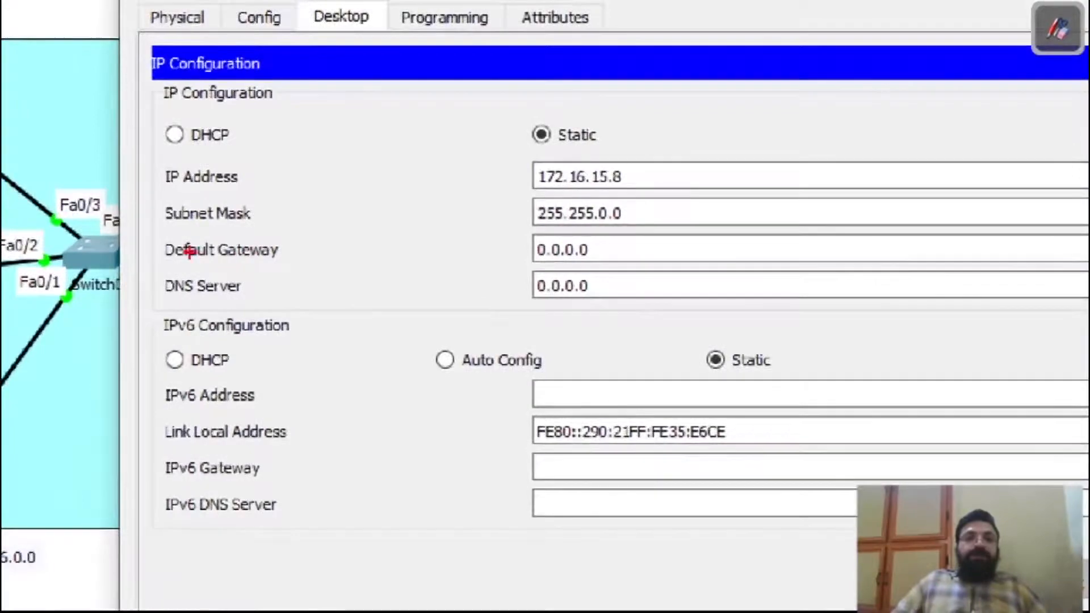
pyautogui.moveTo(242, 259)
pyautogui.mouseDown()
pyautogui.moveTo(562, 276)
pyautogui.moveTo(661, 268)
pyautogui.mouseUp()
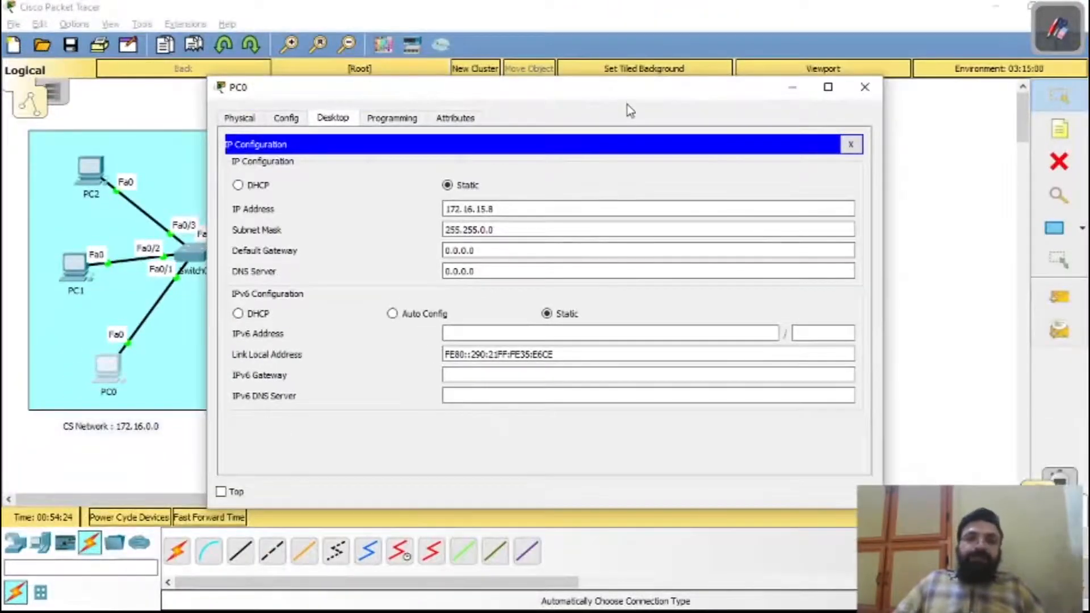
pyautogui.moveTo(620, 101); pyautogui.dragTo(791, 81)
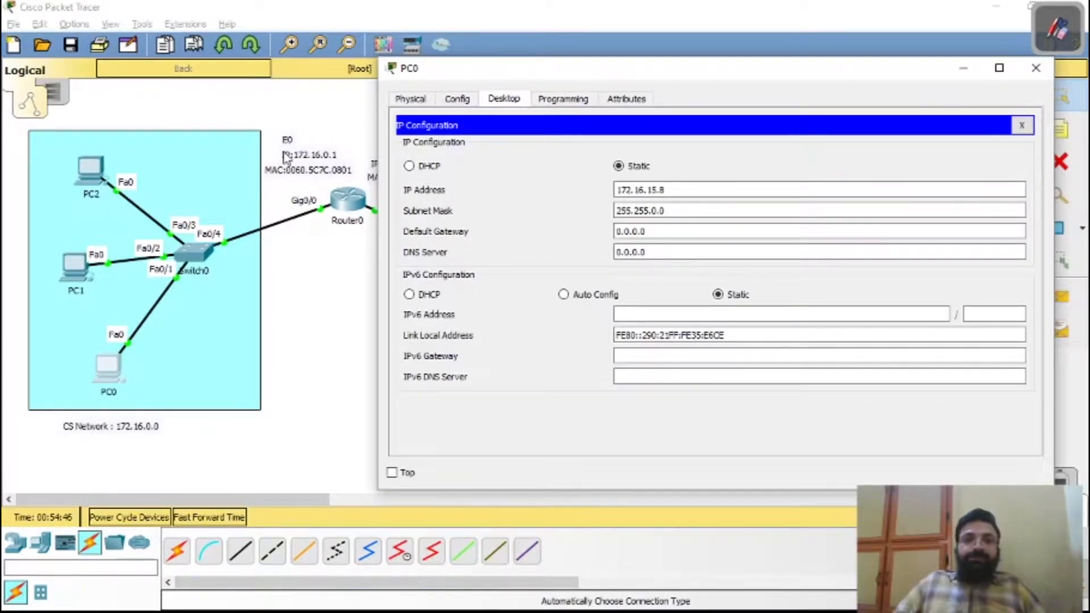
# - Set PC0's default gateway to Router0's E0 address, 172.16.0.1, and select the entered address for reuse
pyautogui.moveTo(660, 232); pyautogui.dragTo(606, 232)
pyautogui.write('1')
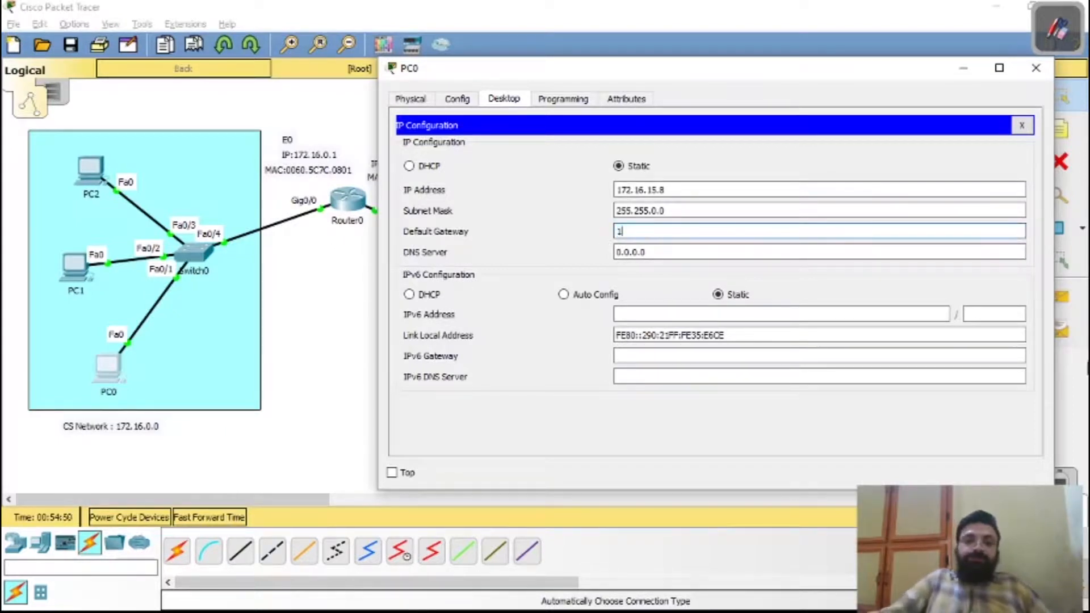
pyautogui.write('72.16.')
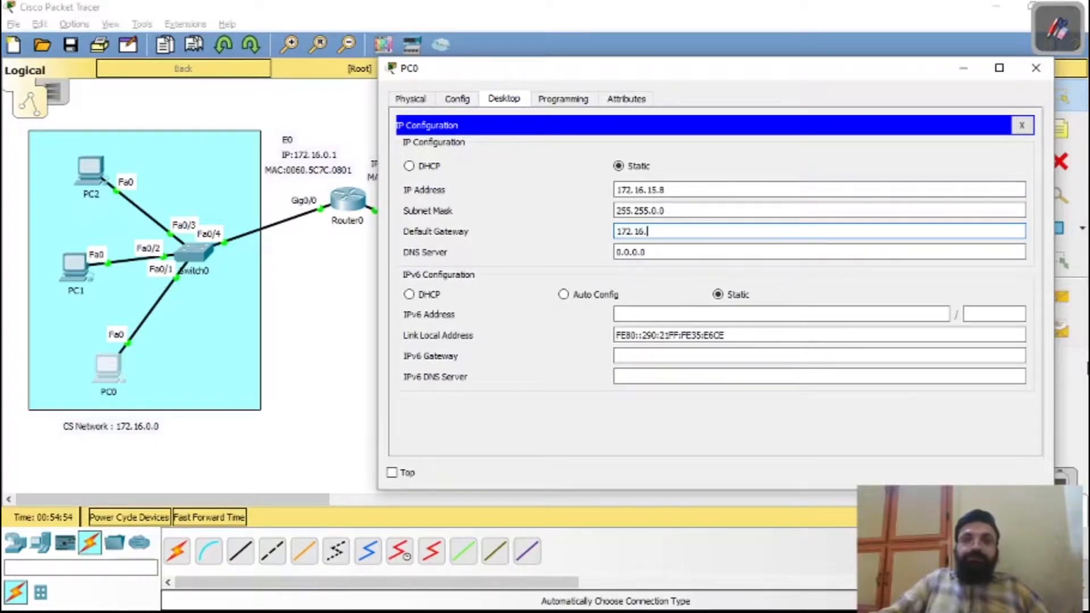
pyautogui.write('0.1')
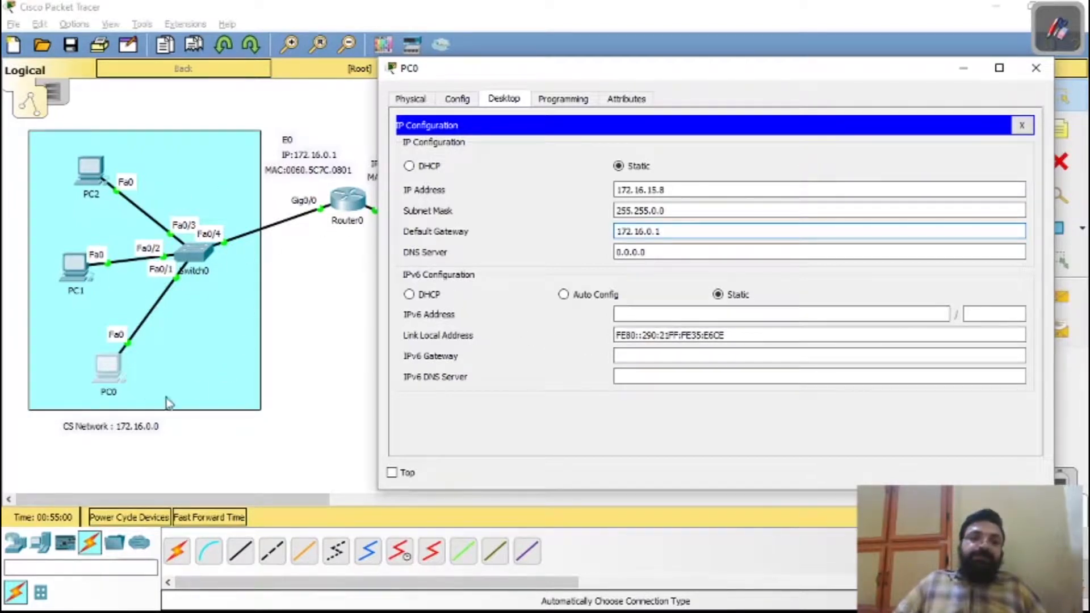
pyautogui.moveTo(667, 232); pyautogui.dragTo(607, 232)
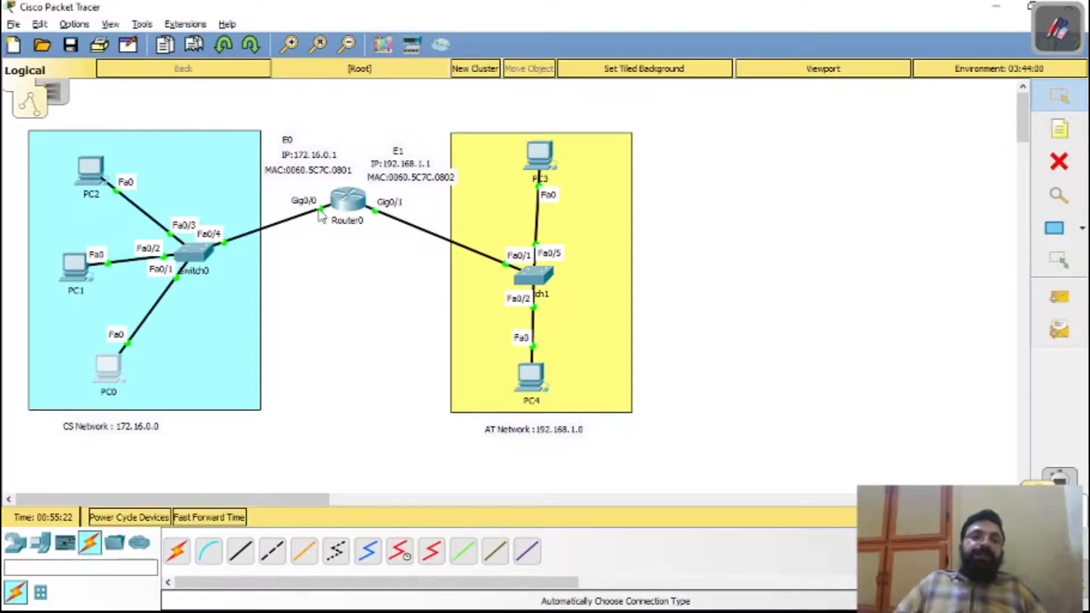
# - Set PC1's default gateway to 172.16.0.1 in its IP Configuration and close the PC1 window
pyautogui.click(77, 278)
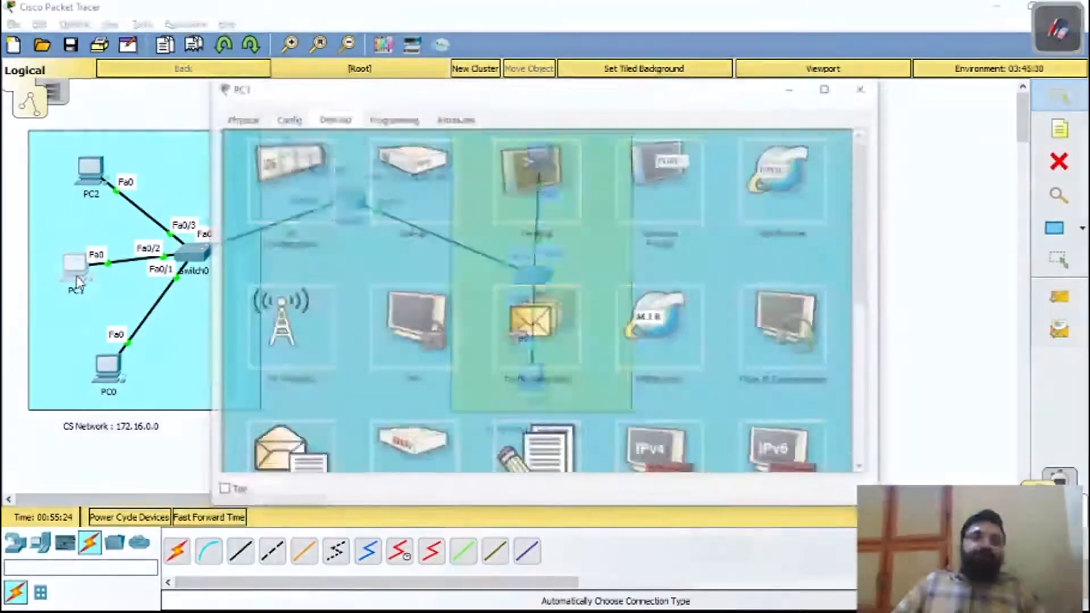
pyautogui.click(255, 195)
pyautogui.moveTo(494, 256); pyautogui.dragTo(440, 257)
pyautogui.write('172.16.0.1')
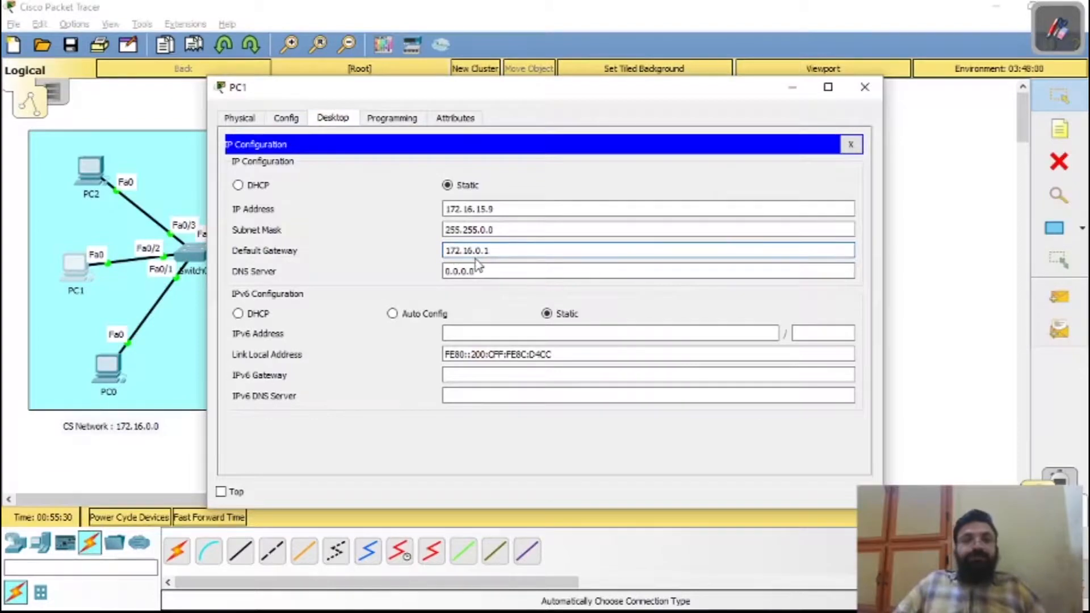
pyautogui.click(864, 87)
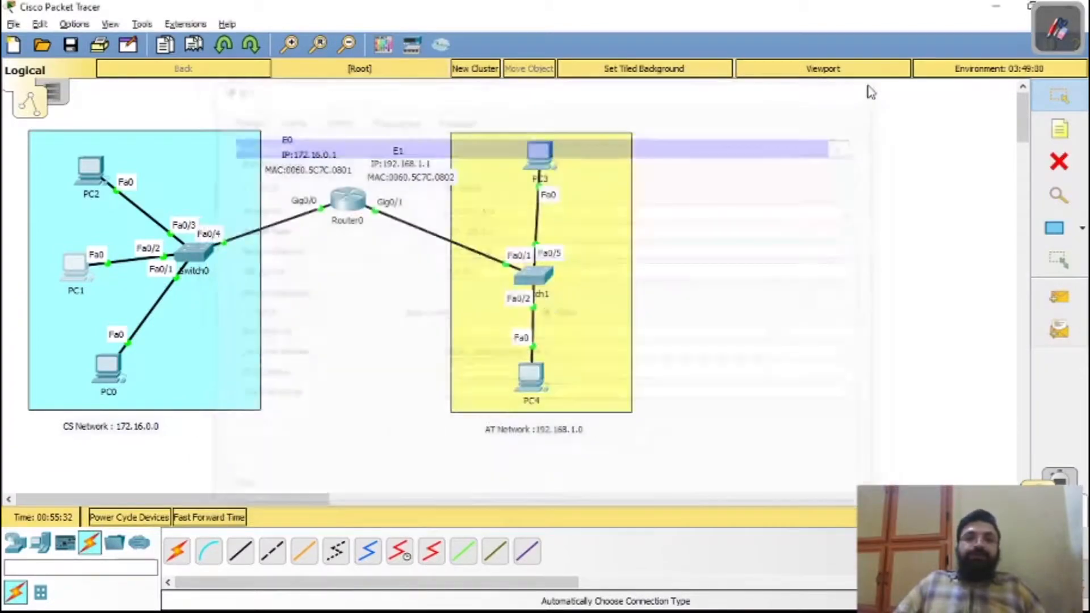
# - Set PC2's default gateway to 172.16.0.1 in its IP Configuration and close the PC2 window
pyautogui.click(90, 180)
pyautogui.click(290, 173)
pyautogui.doubleClick(496, 250)
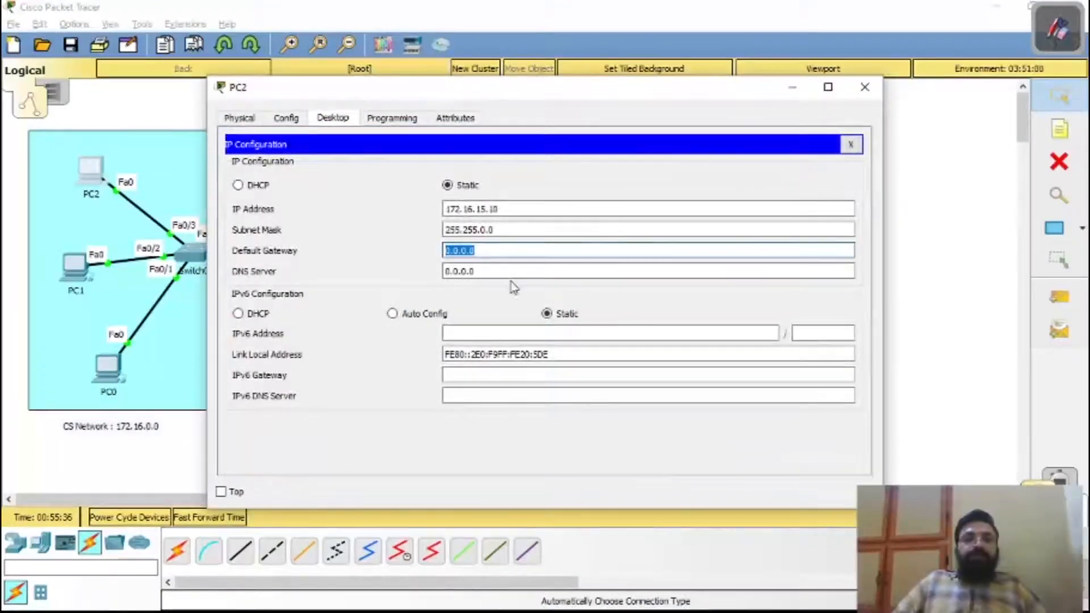
pyautogui.write('172.16.0.1')
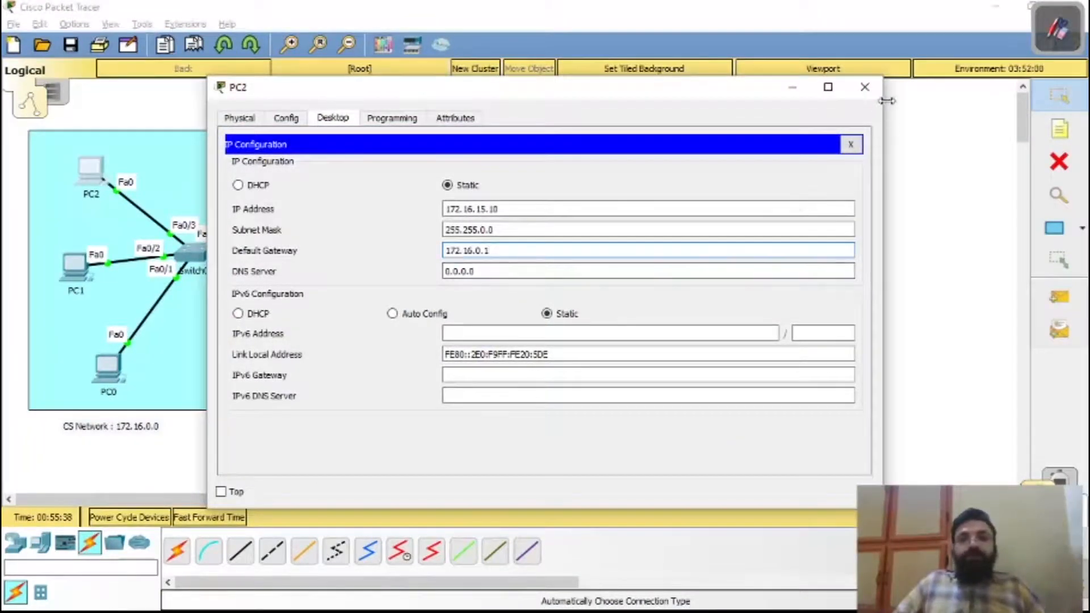
pyautogui.click(865, 87)
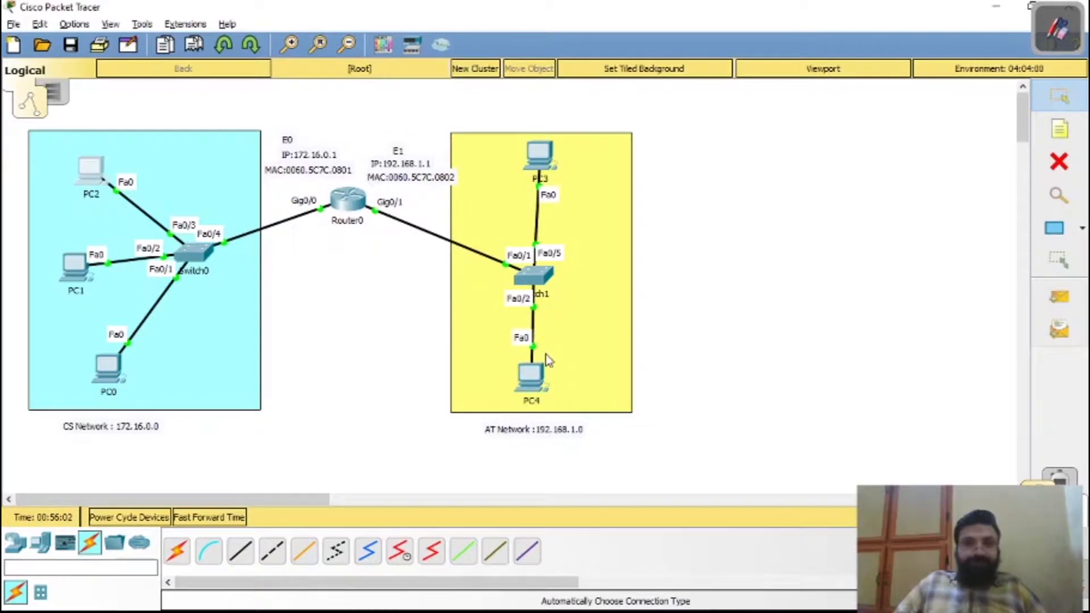
# - Open PC3's IP Configuration and reposition its window so Router0's E1 address label can be read
pyautogui.click(542, 163)
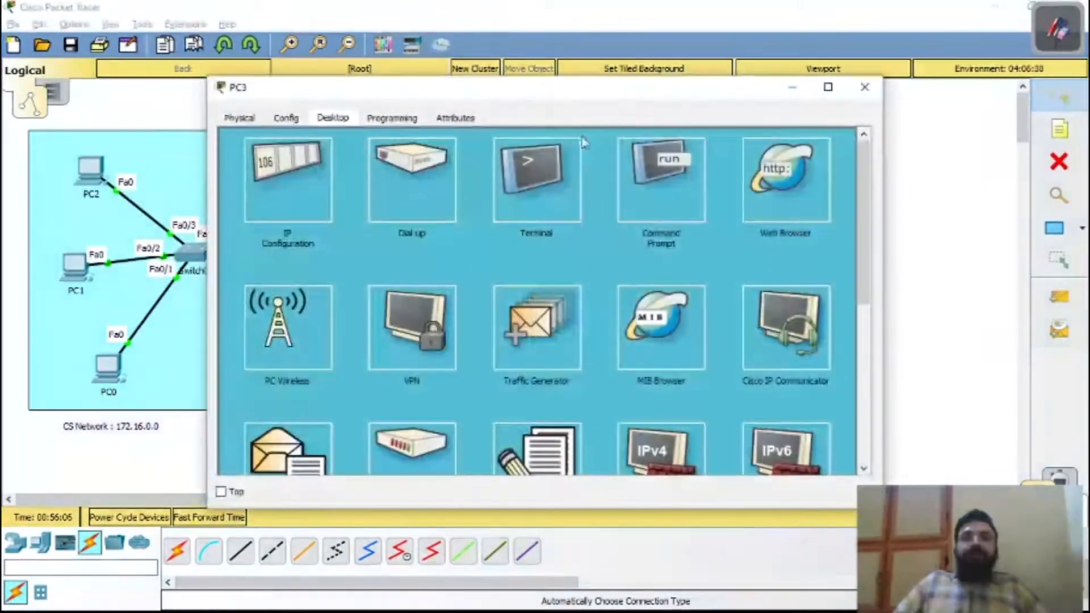
pyautogui.moveTo(670, 92); pyautogui.dragTo(933, 64)
pyautogui.click(576, 142)
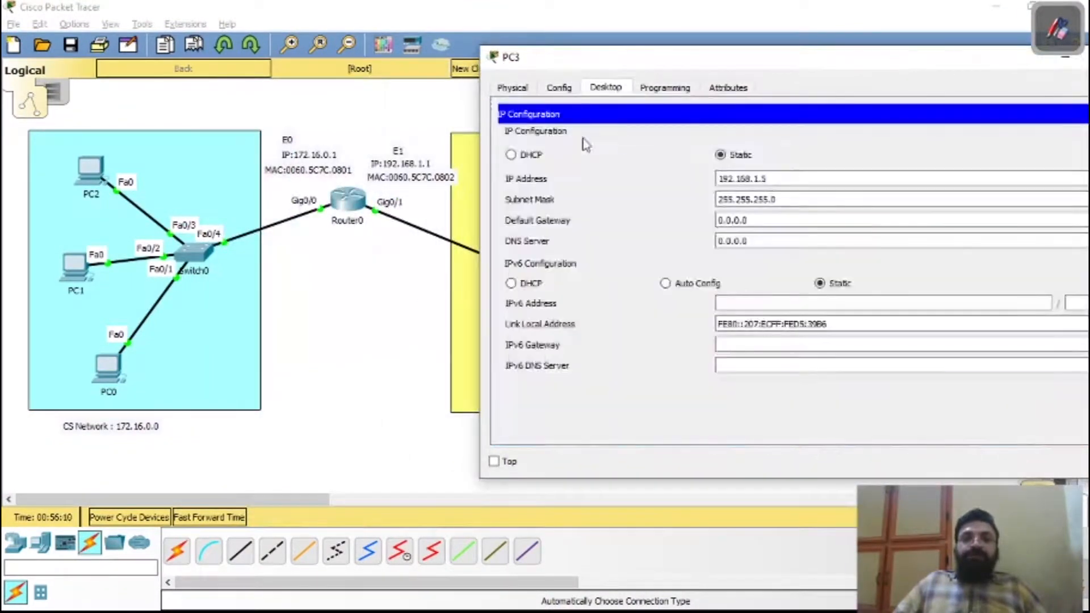
pyautogui.moveTo(842, 65); pyautogui.dragTo(726, 66)
pyautogui.moveTo(645, 221); pyautogui.dragTo(597, 220)
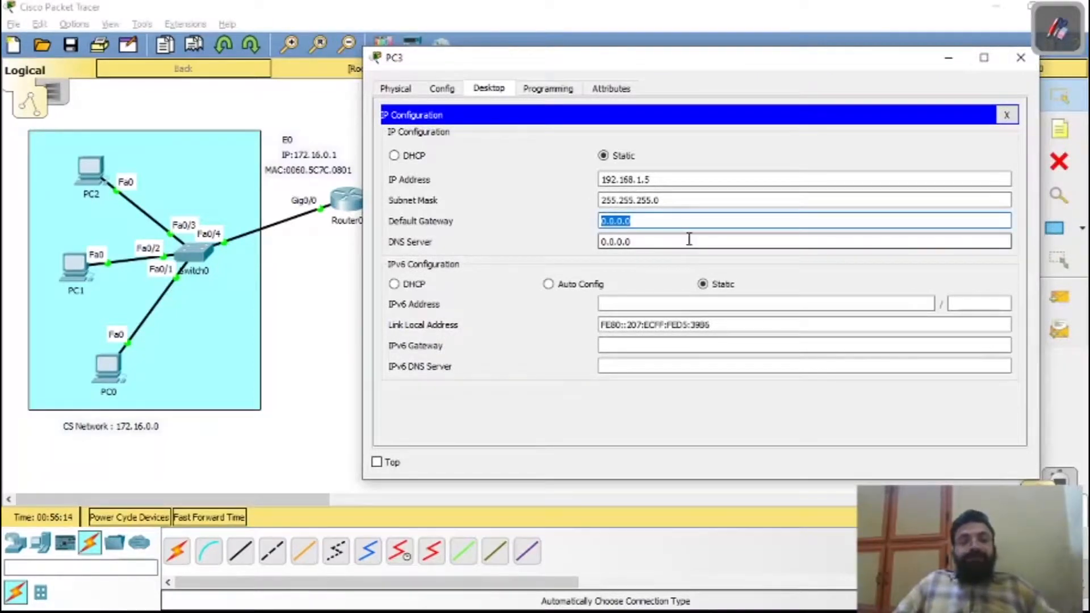
pyautogui.moveTo(785, 58); pyautogui.dragTo(608, 227)
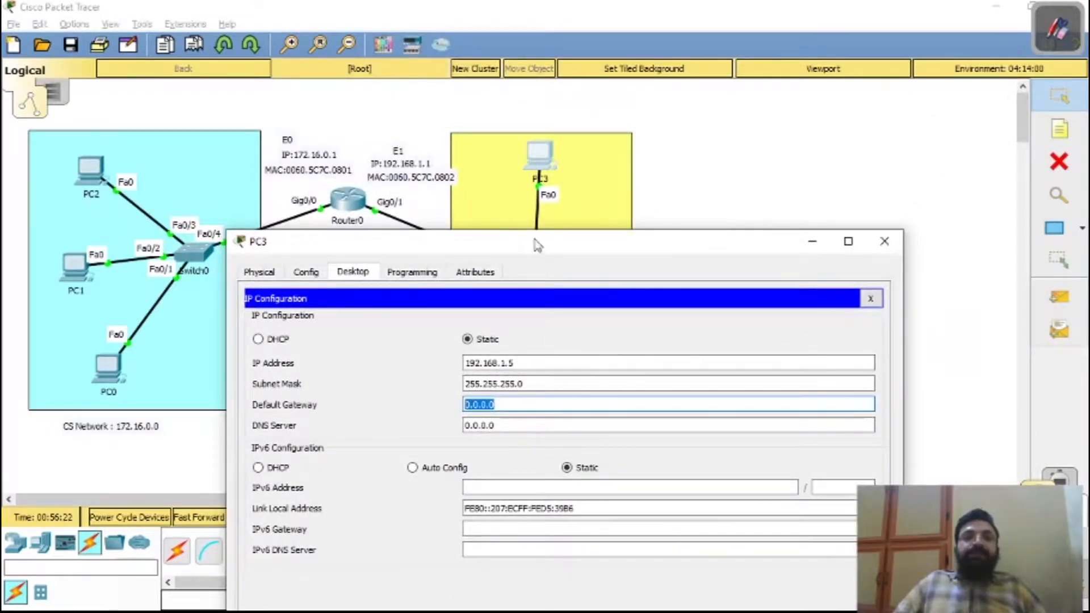
pyautogui.moveTo(538, 249); pyautogui.dragTo(529, 285)
pyautogui.doubleClick(529, 285)
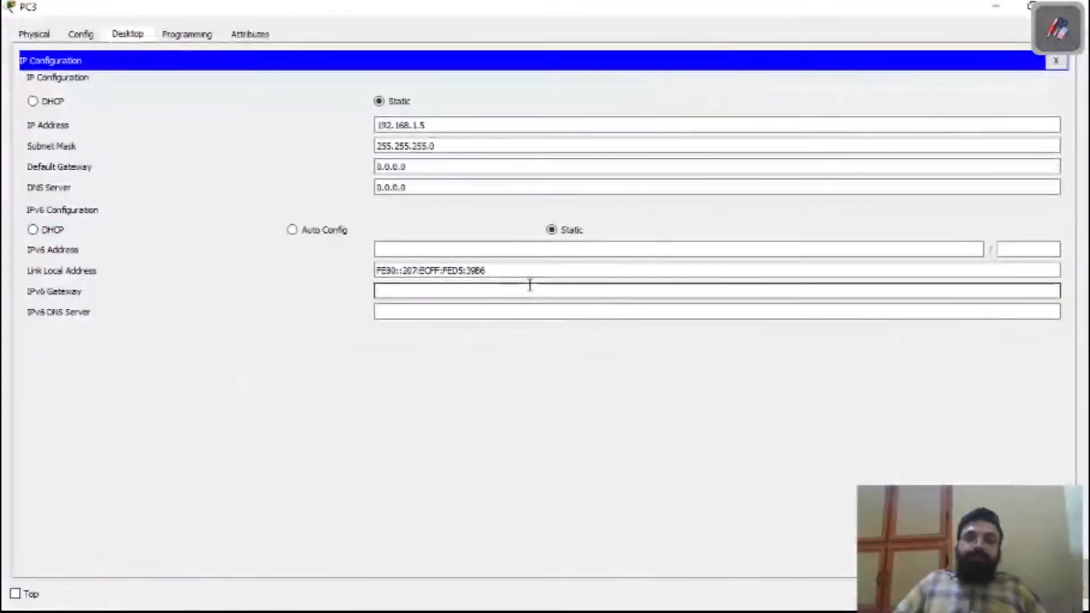
pyautogui.click(1030, 7)
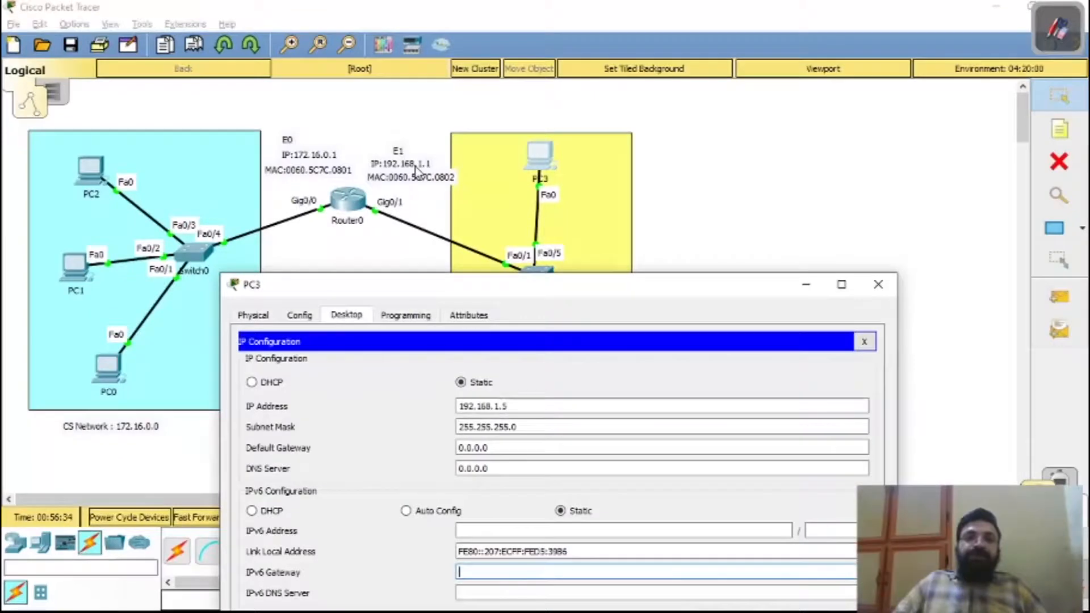
# - Set PC3's default gateway to 192.168.1.1, copy the address and close the PC3 window
pyautogui.moveTo(634, 290); pyautogui.dragTo(680, 91)
pyautogui.moveTo(555, 249); pyautogui.dragTo(472, 247)
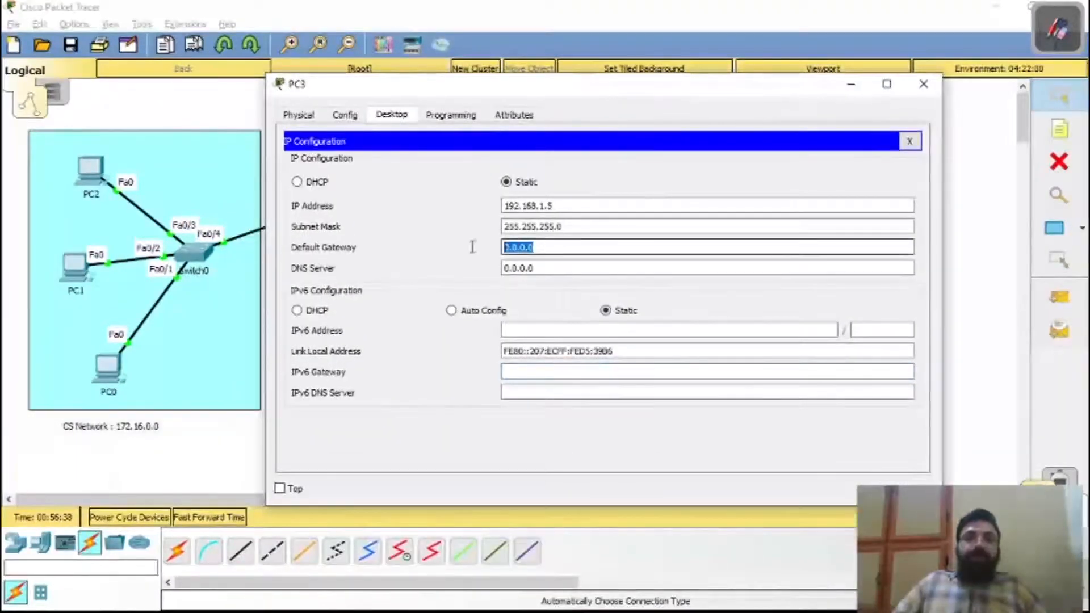
pyautogui.write('192.16')
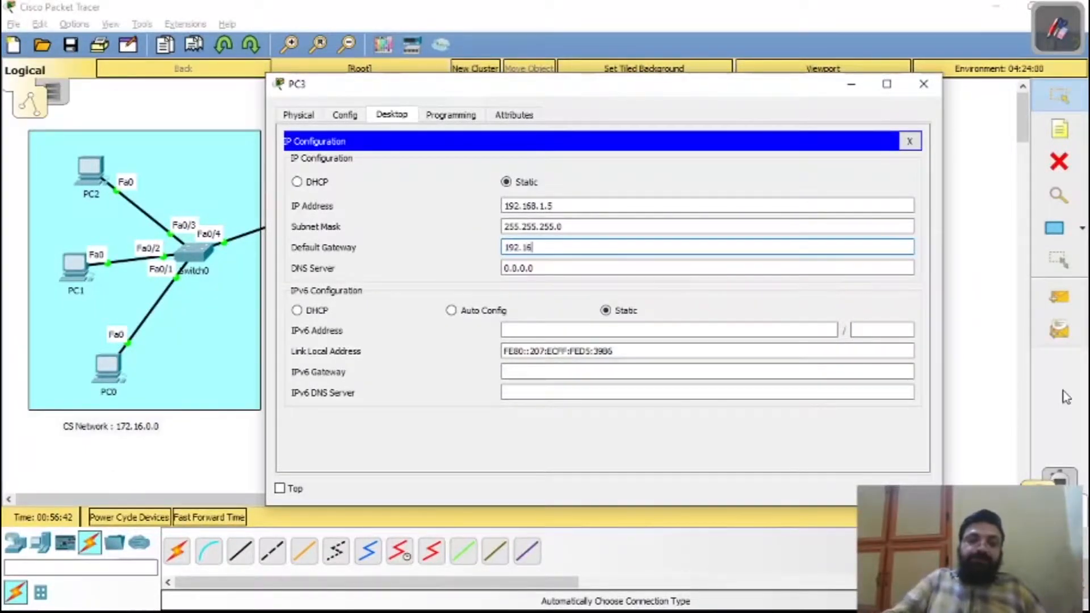
pyautogui.write('8.1.1')
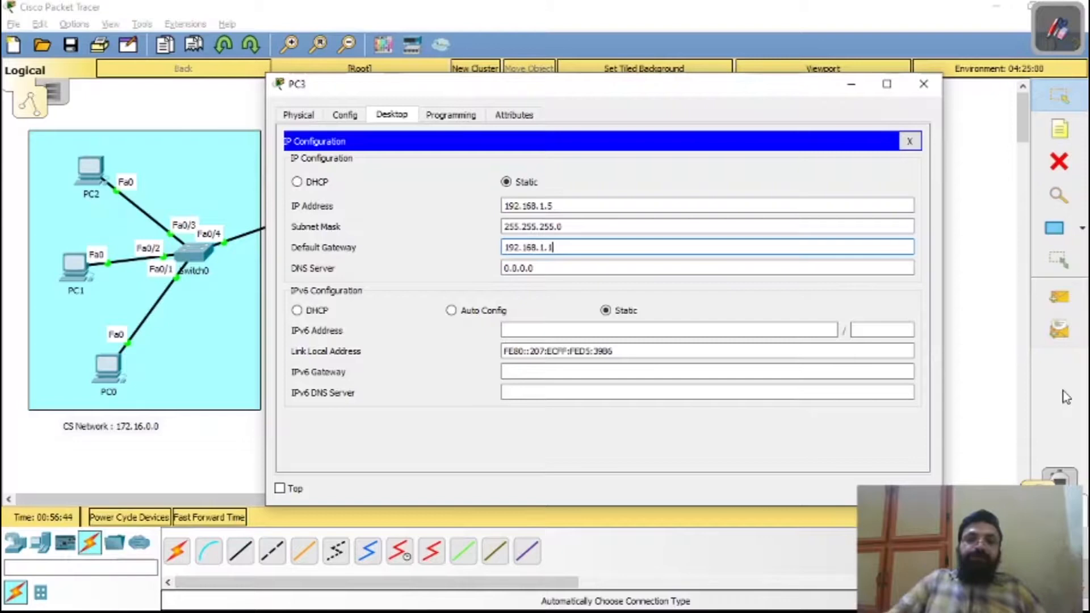
pyautogui.moveTo(553, 248); pyautogui.dragTo(479, 247)
pyautogui.hotkey('ctrl', 'c')
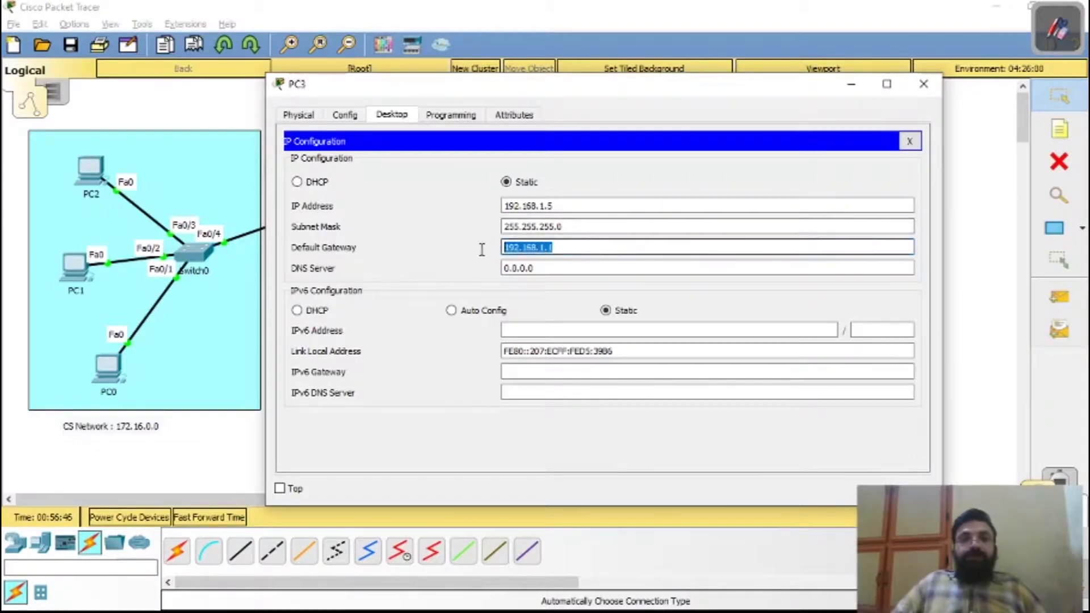
pyautogui.click(924, 84)
# - Paste the copied address 192.168.1.1 as PC4's default gateway in its IP Configuration and close the PC4 window
pyautogui.click(533, 375)
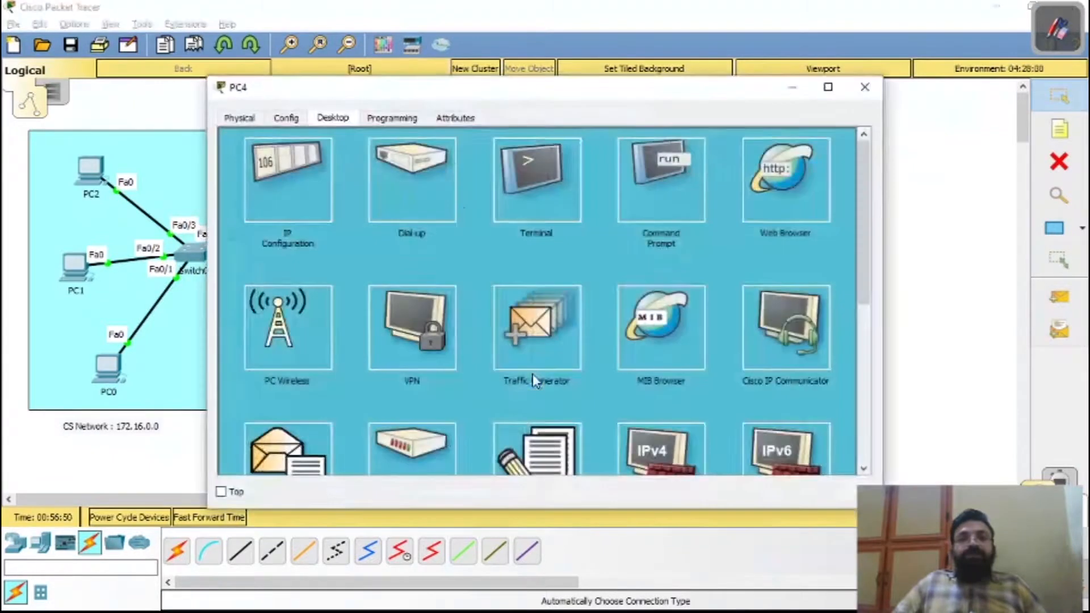
pyautogui.click(276, 187)
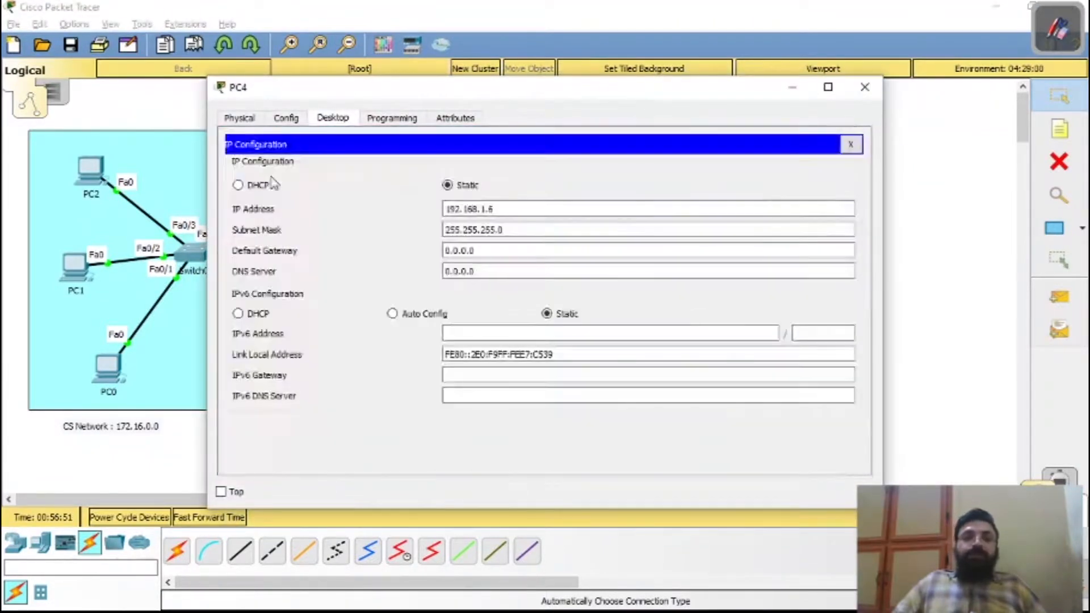
pyautogui.moveTo(486, 250); pyautogui.dragTo(416, 246)
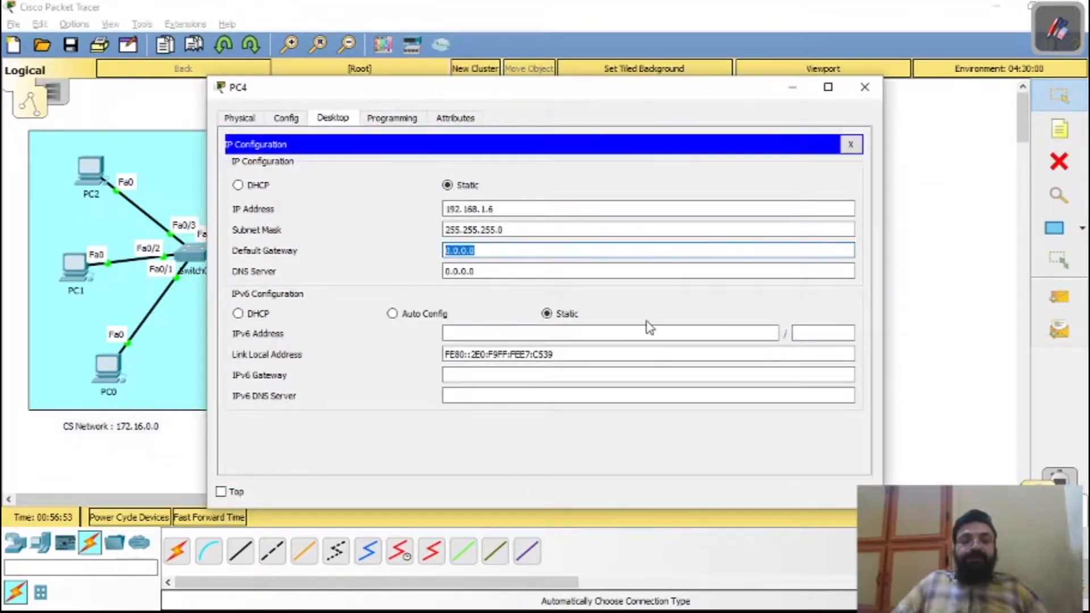
pyautogui.hotkey('ctrl', 'v')
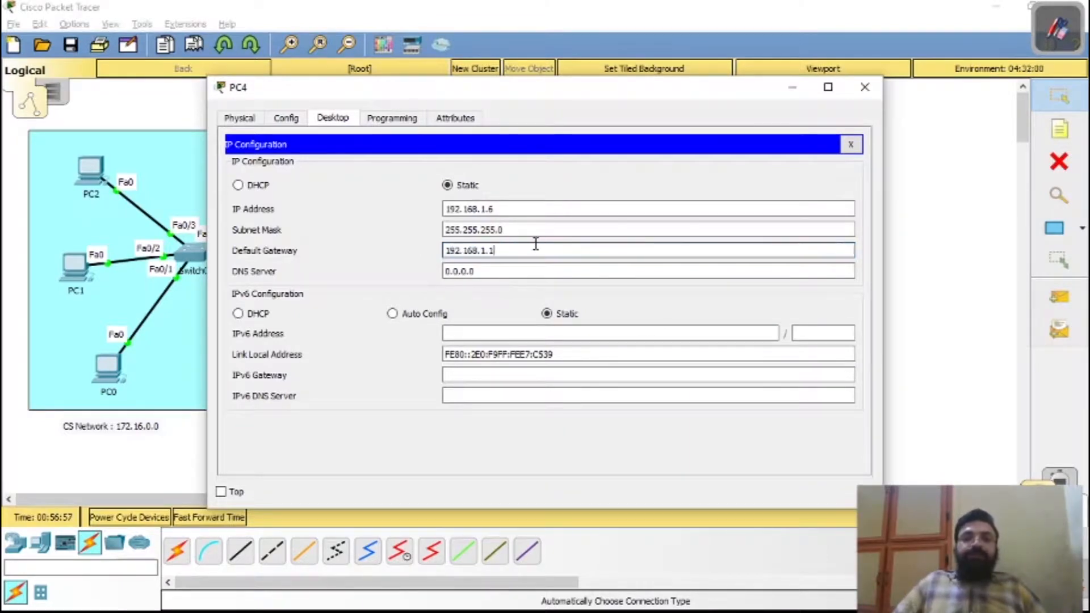
pyautogui.click(864, 89)
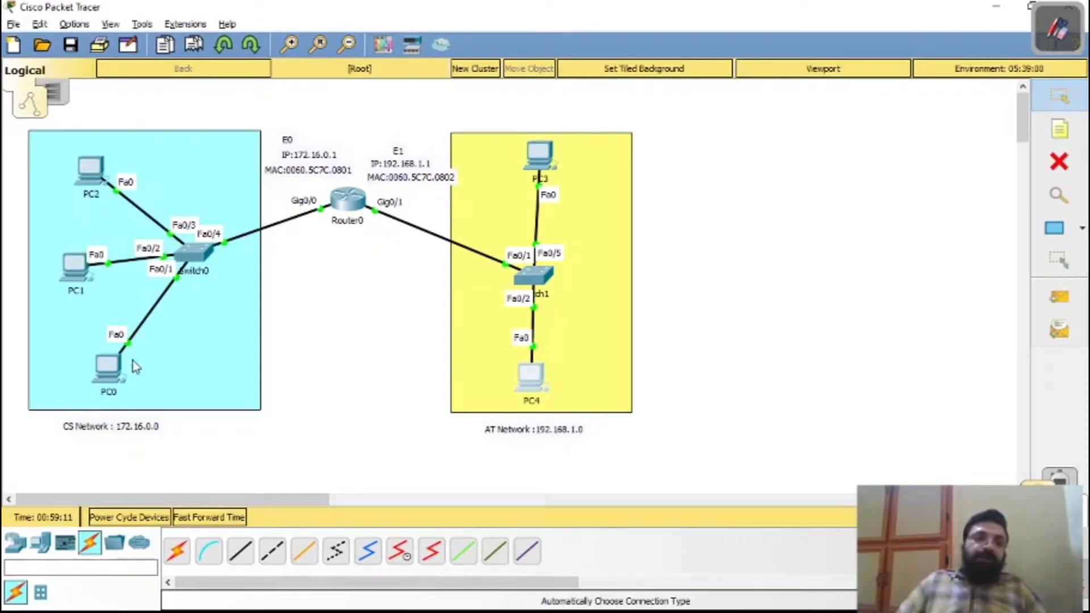
# - Open PC0's Command Prompt and add several blank prompt lines below the earlier ping output
pyautogui.moveTo(112, 383)
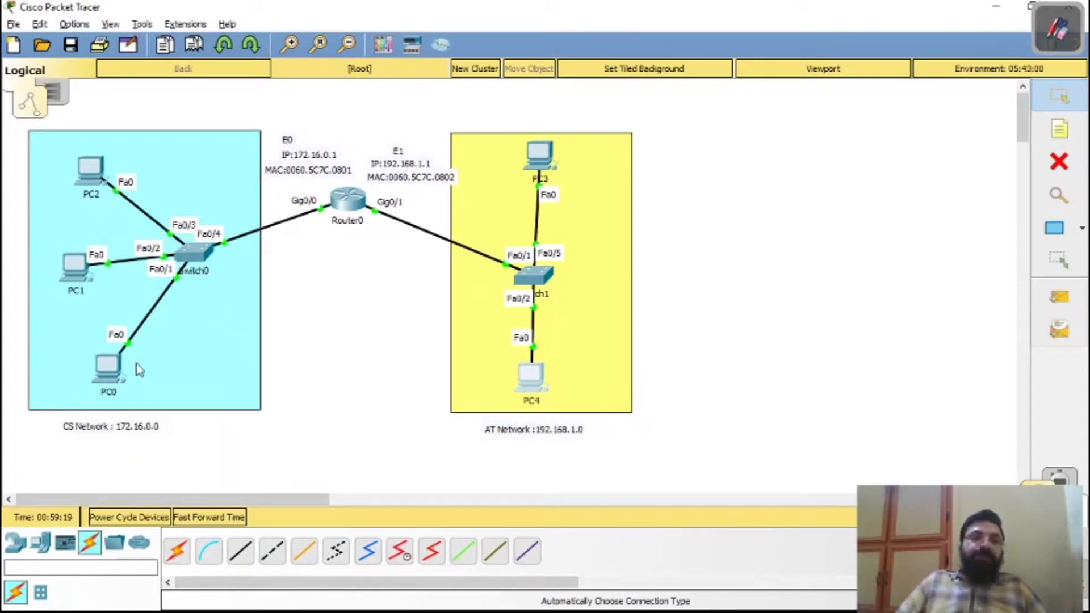
pyautogui.click(109, 370)
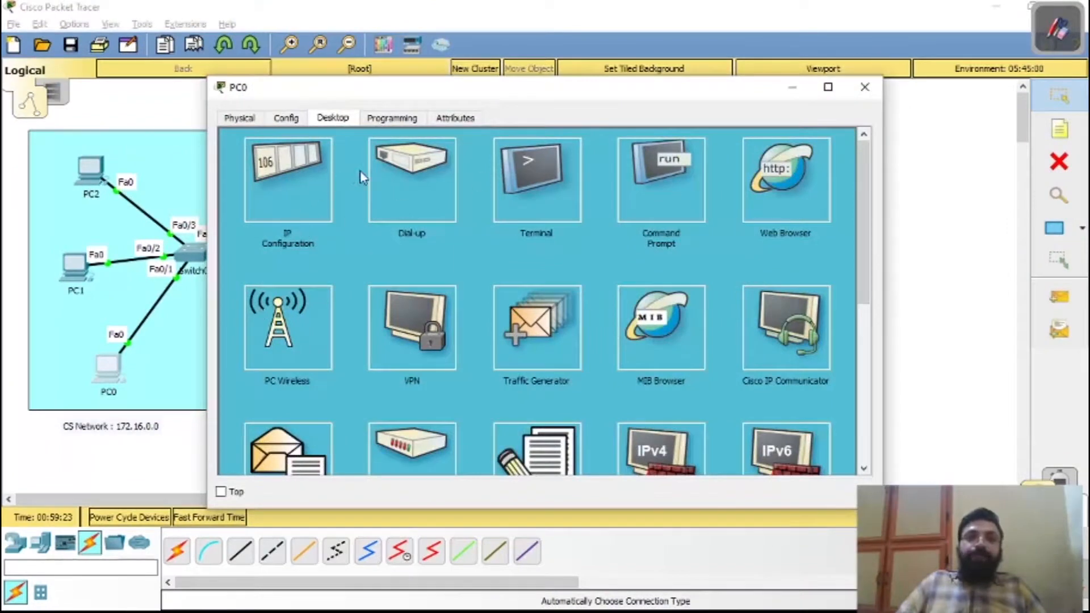
pyautogui.click(662, 197)
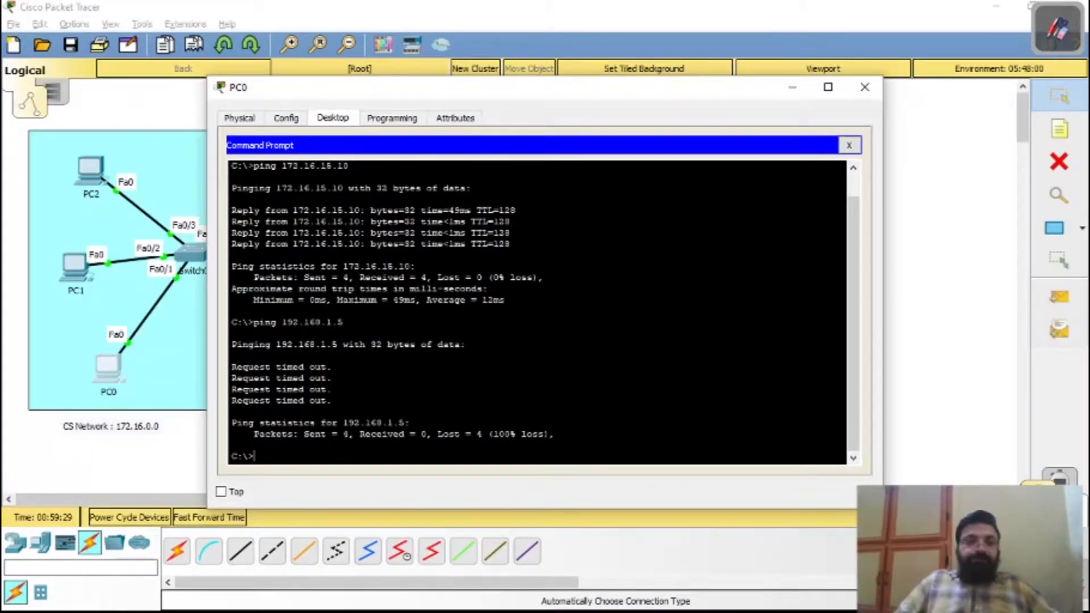
pyautogui.press('Return')
pyautogui.press('Return')
pyautogui.press('Return')
pyautogui.press('Return')
pyautogui.press('Return')
pyautogui.press('Return')
pyautogui.press('Return')
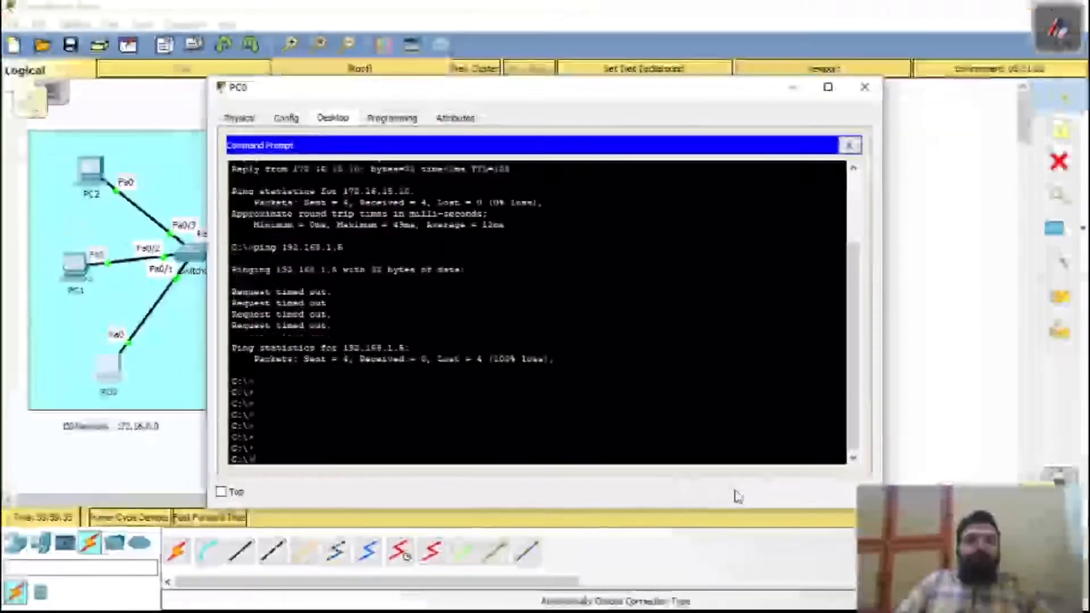
# - Ping 192.168.1.5 from PC0's Command Prompt, shifting the PC0 window to uncover more of the CS network
pyautogui.write('ping')
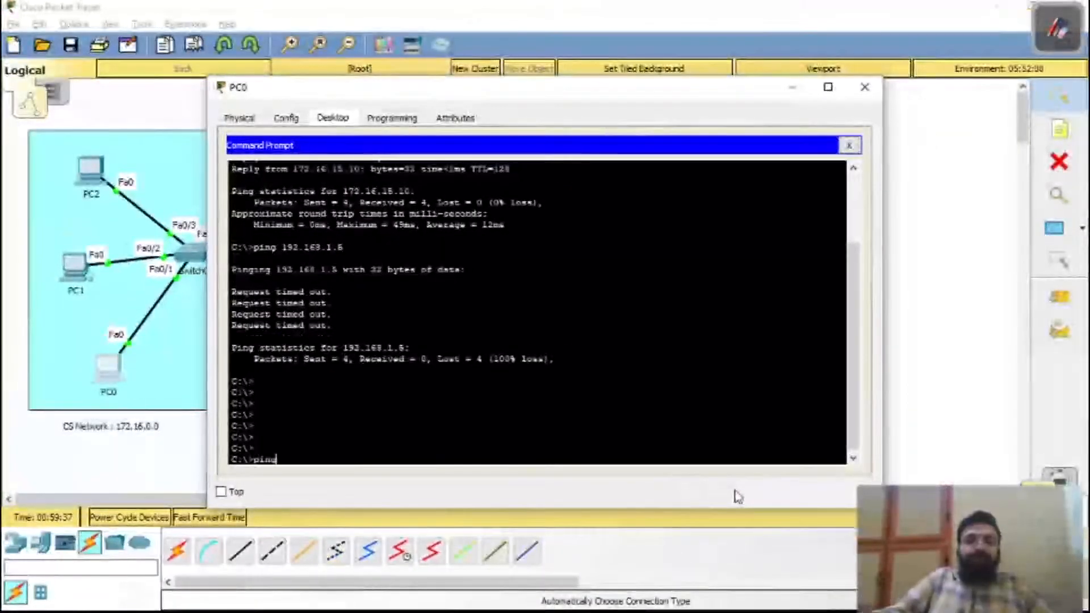
pyautogui.moveTo(754, 98); pyautogui.dragTo(818, 105)
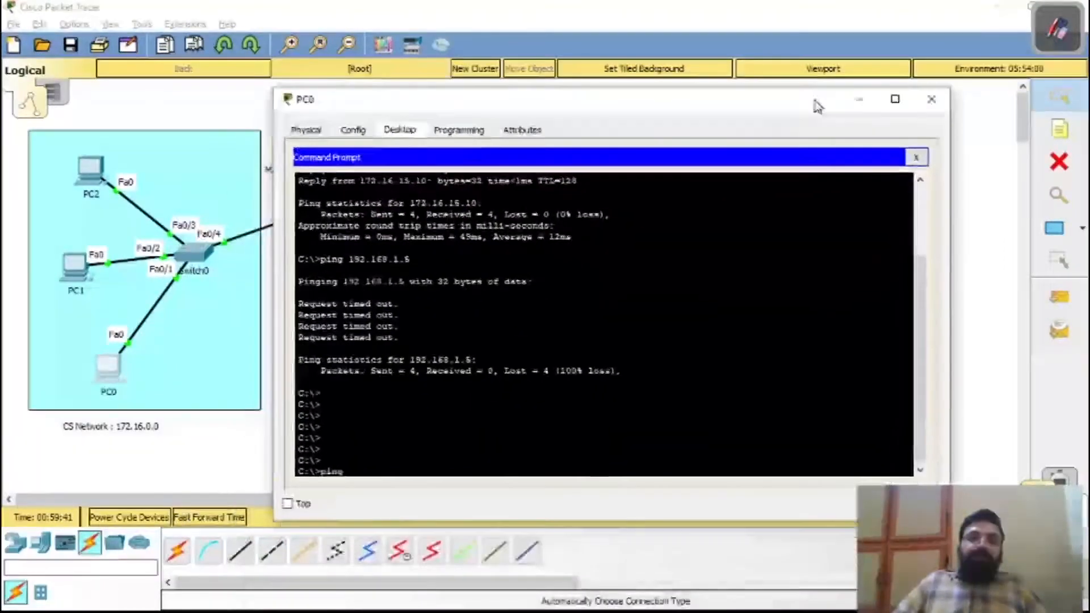
pyautogui.write('192.168')
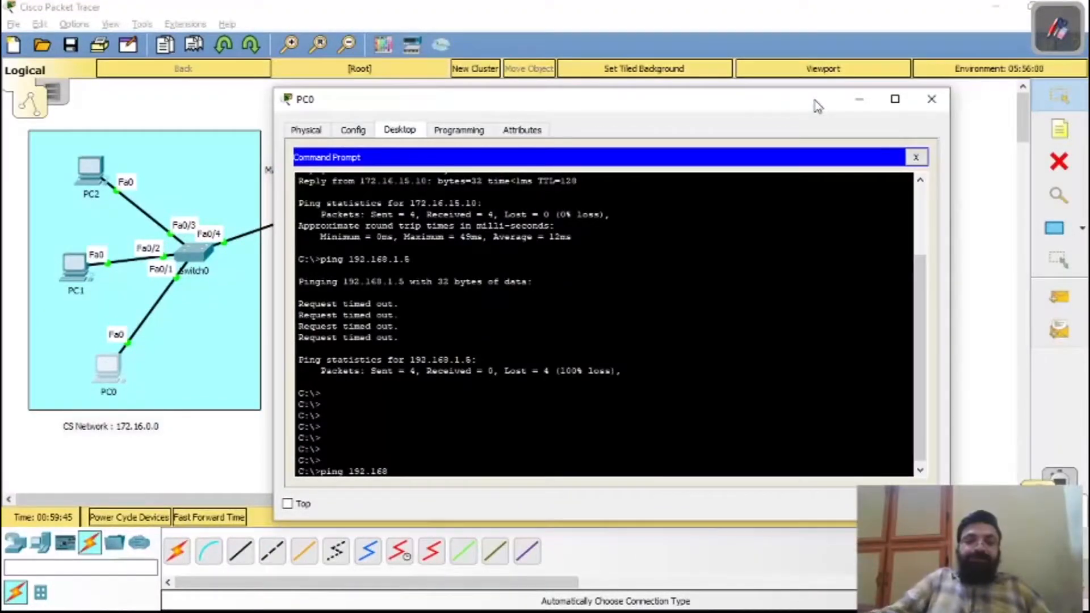
pyautogui.write('.1.')
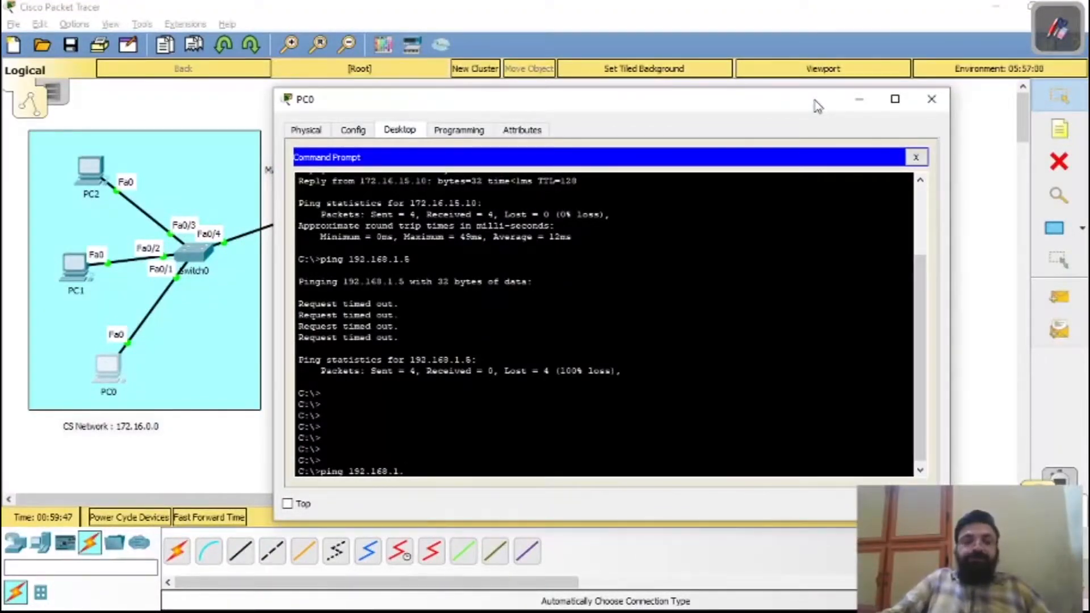
pyautogui.write('5')
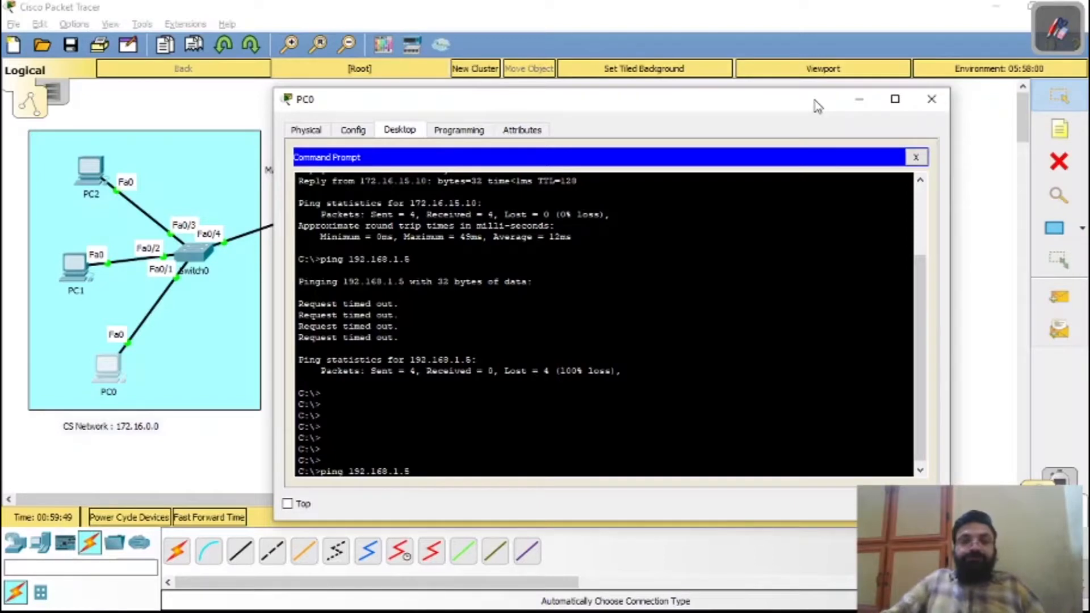
pyautogui.press('Return')
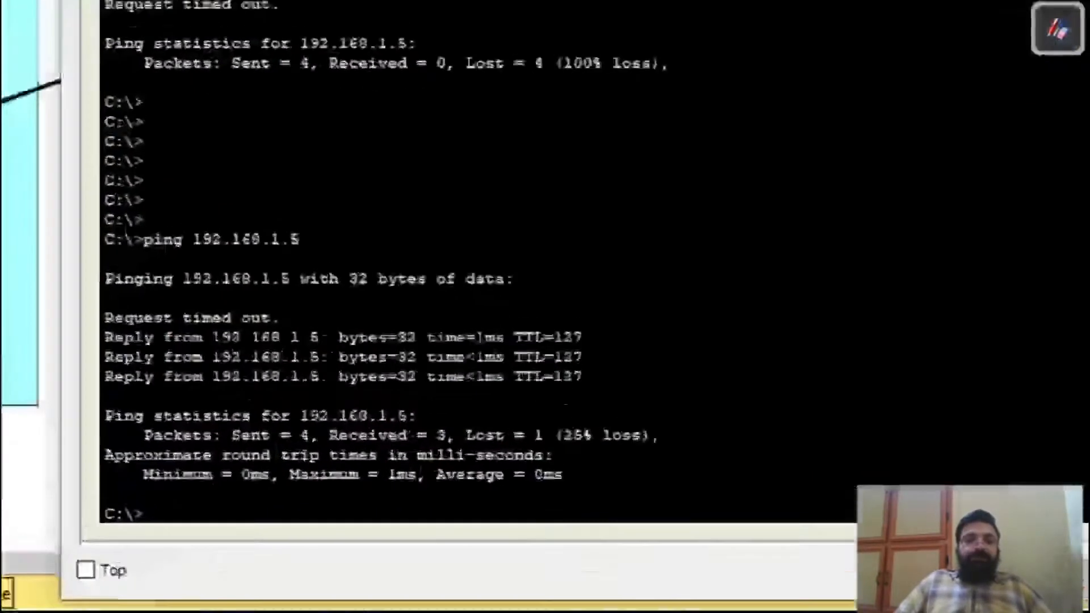
pyautogui.moveTo(119, 406)
pyautogui.mouseDown()
pyautogui.moveTo(668, 399)
pyautogui.moveTo(599, 325)
pyautogui.moveTo(263, 327)
pyautogui.moveTo(128, 352)
pyautogui.moveTo(181, 304)
pyautogui.moveTo(335, 303)
pyautogui.mouseUp()
pyautogui.moveTo(325, 342); pyautogui.dragTo(158, 352)
pyautogui.click(613, 388)
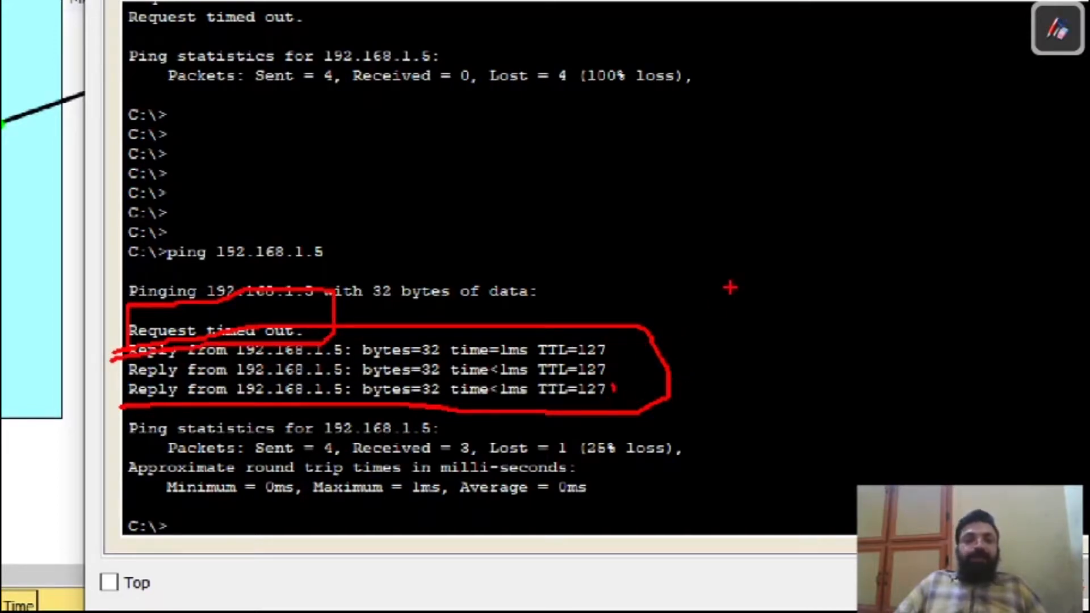
pyautogui.press('Escape')
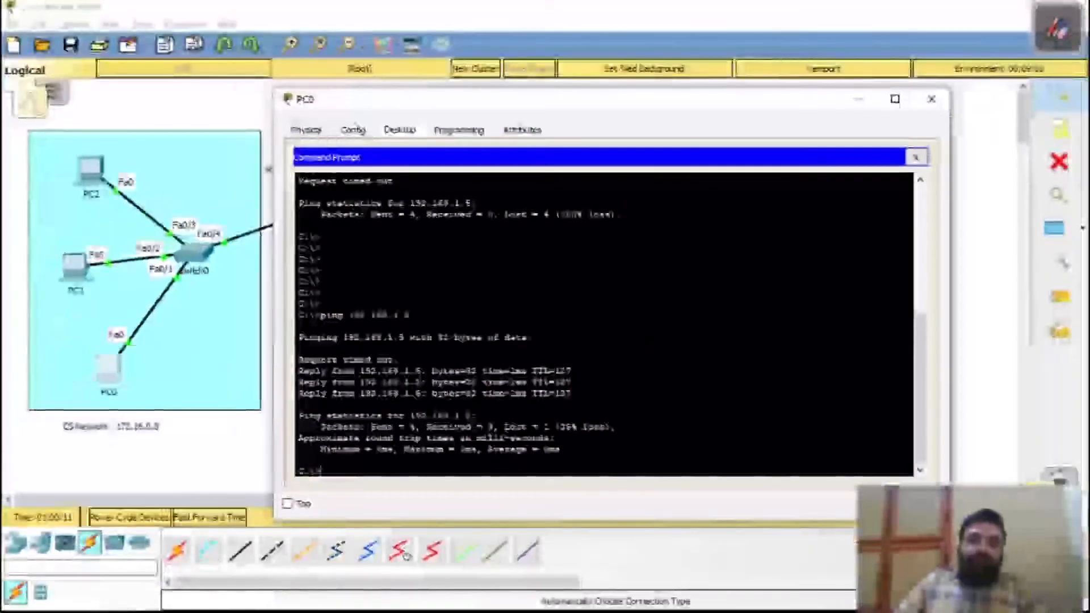
# - Repeat the ping to 192.168.1.5 from PC0 and close the PC0 window
pyautogui.press('Up')
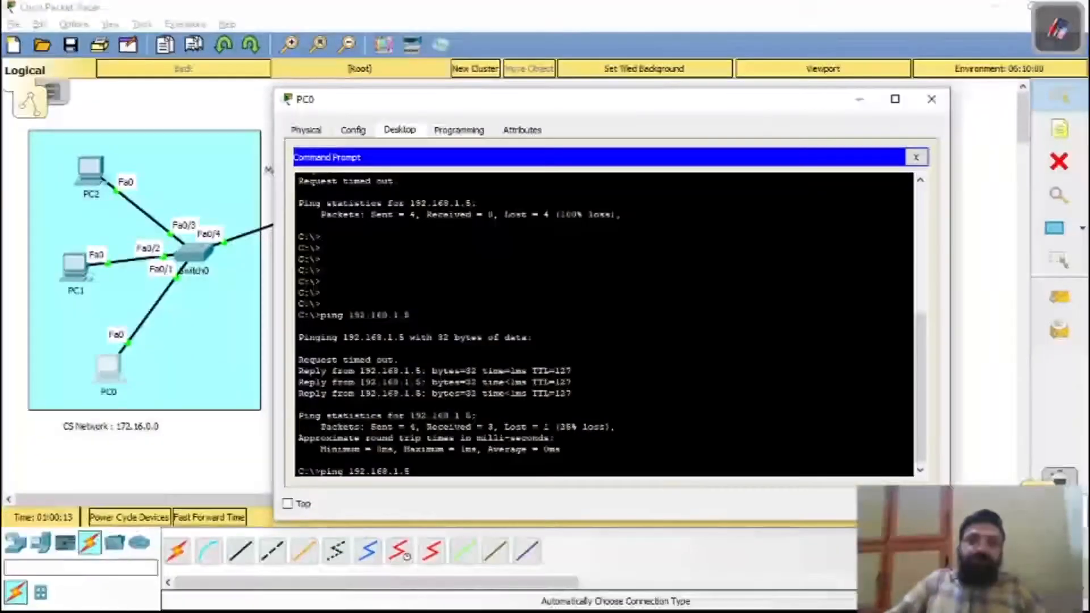
pyautogui.press('Return')
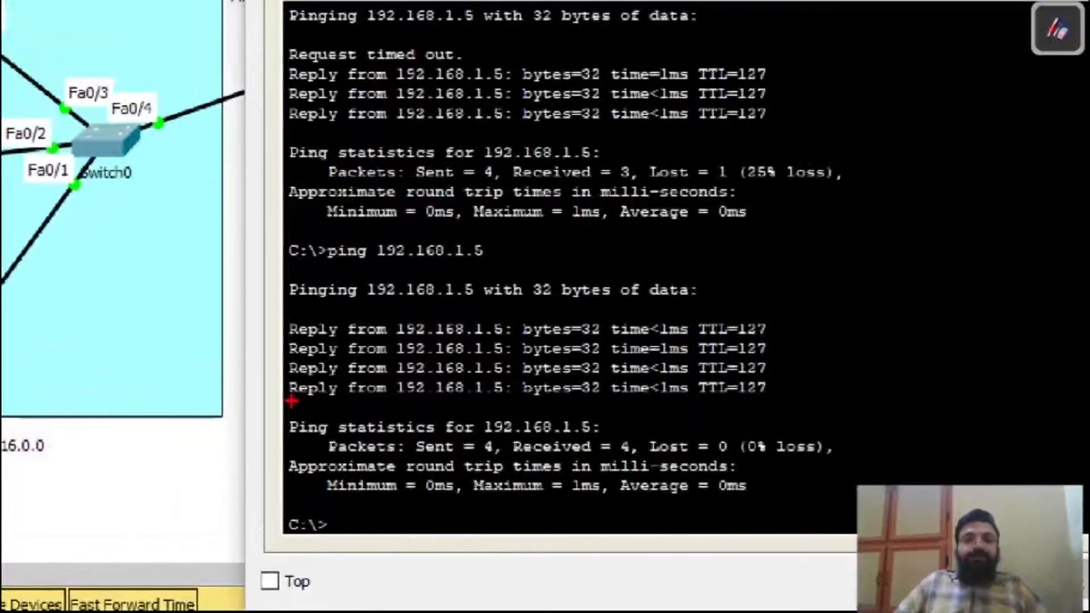
pyautogui.moveTo(291, 401)
pyautogui.mouseDown()
pyautogui.moveTo(826, 408)
pyautogui.moveTo(714, 301)
pyautogui.moveTo(343, 308)
pyautogui.moveTo(266, 344)
pyautogui.moveTo(276, 401)
pyautogui.mouseUp()
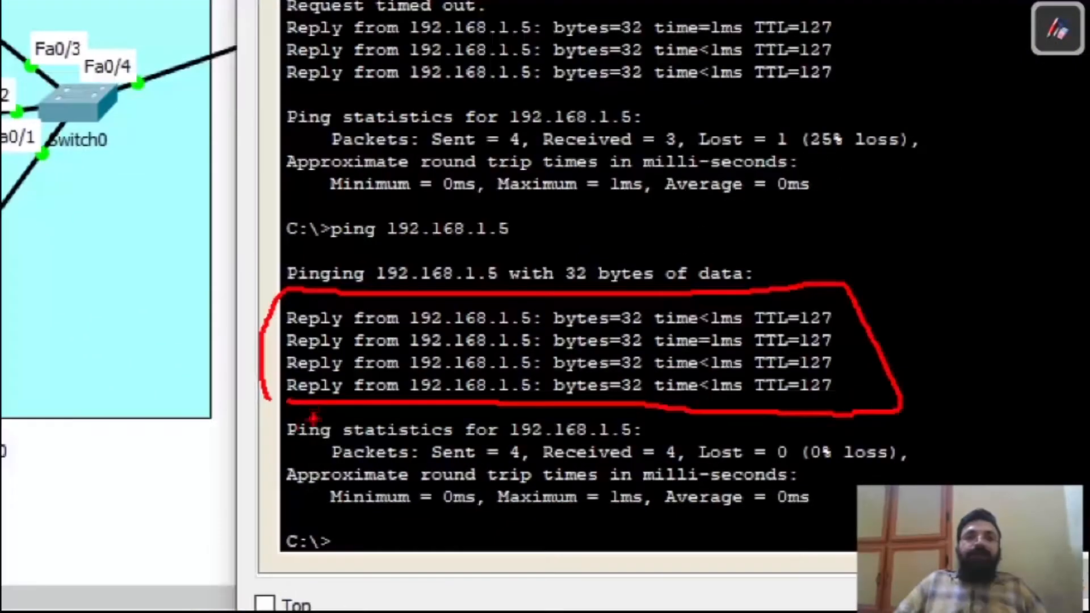
pyautogui.moveTo(281, 3)
pyautogui.mouseDown()
pyautogui.moveTo(900, 5)
pyautogui.moveTo(613, 104)
pyautogui.moveTo(153, 82)
pyautogui.moveTo(318, 2)
pyautogui.mouseUp()
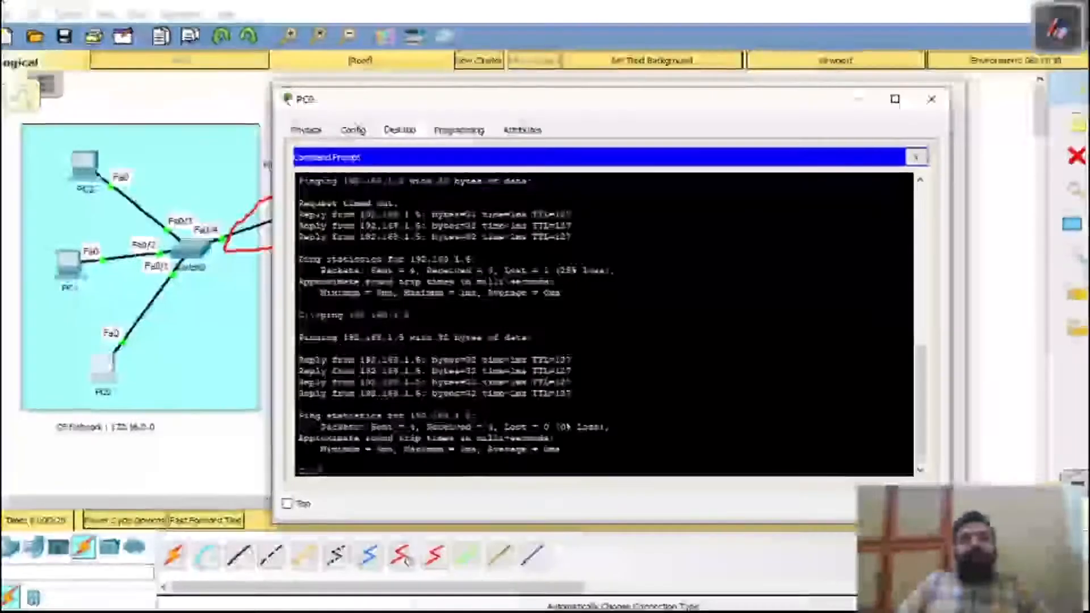
pyautogui.click(931, 99)
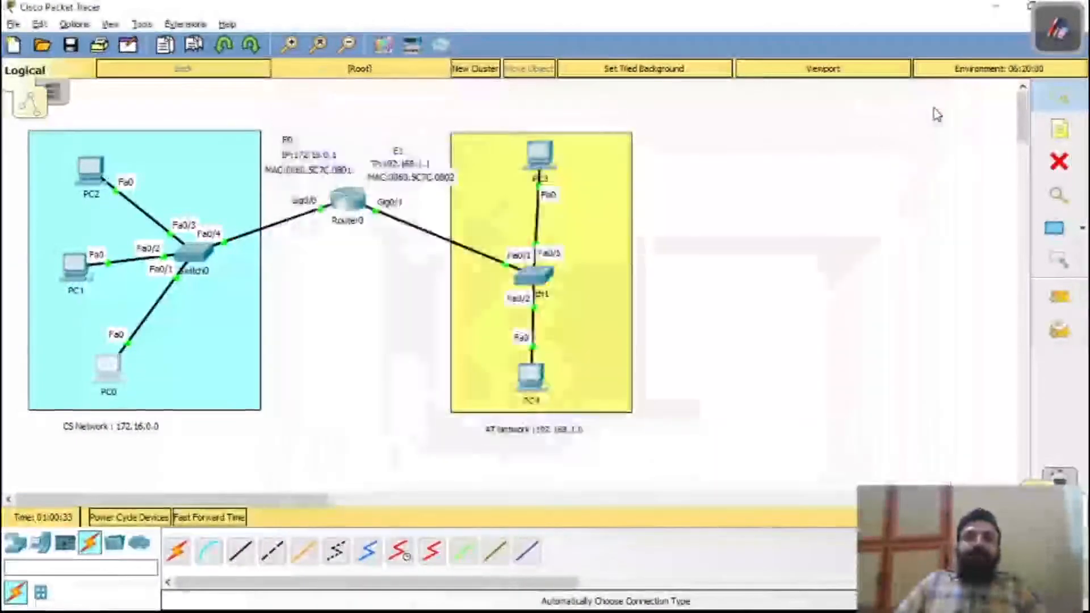